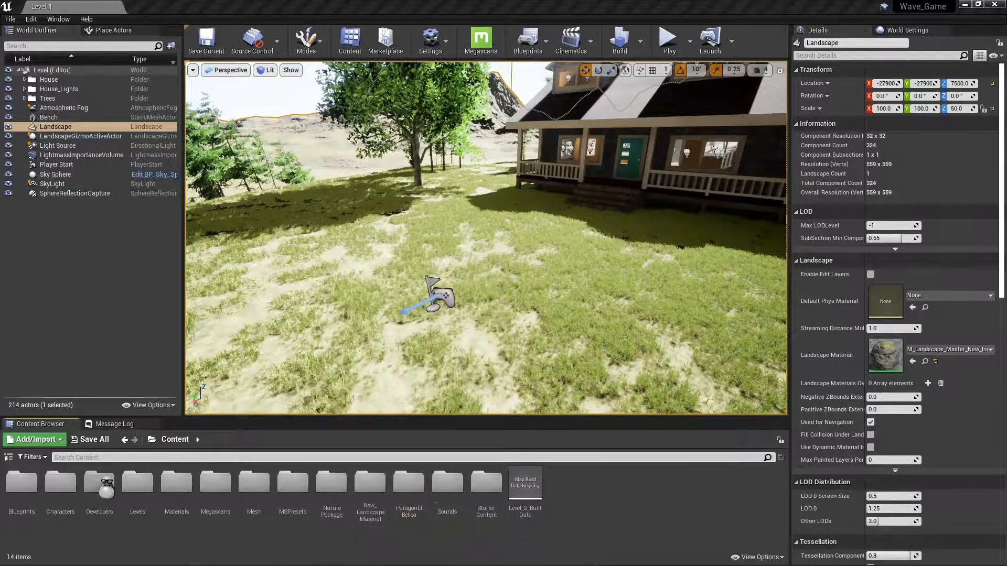
Switch to Firefox, look over the Machine Gun sound page on SoundBible and open the site's home page.
{"action": "mouse_move", "coordinate": [283, 565]}
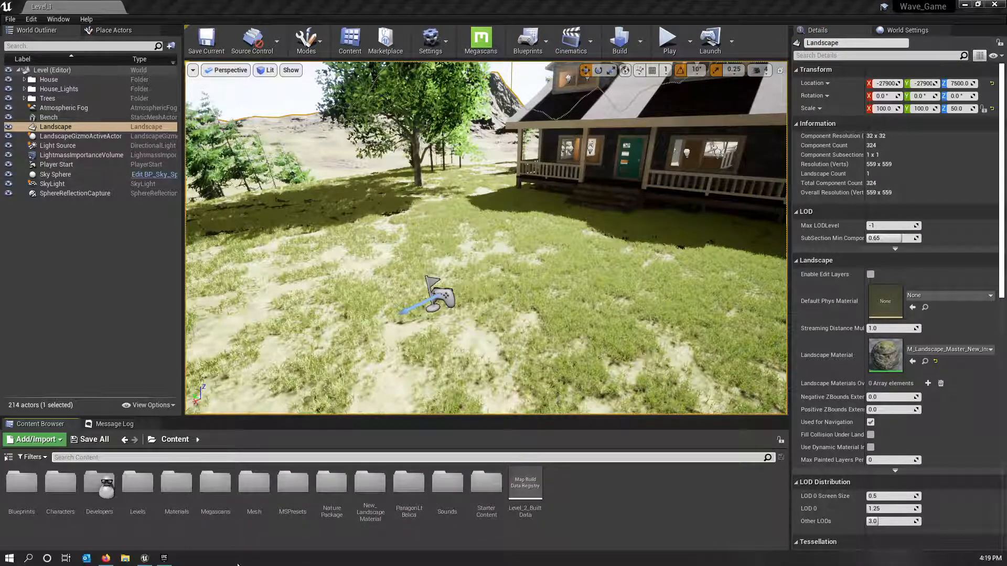
{"action": "left_click", "coordinate": [106, 558]}
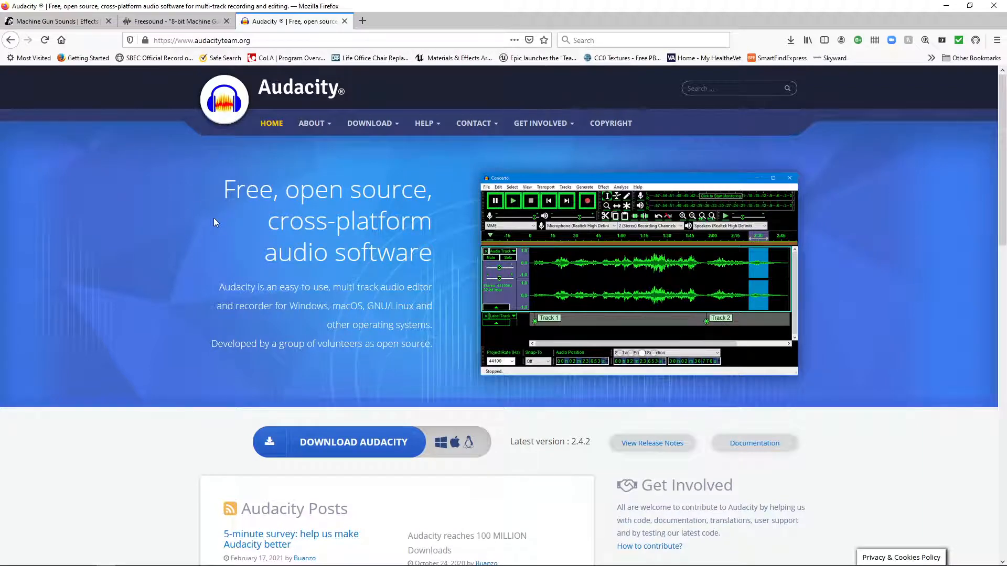
{"action": "left_click", "coordinate": [58, 24]}
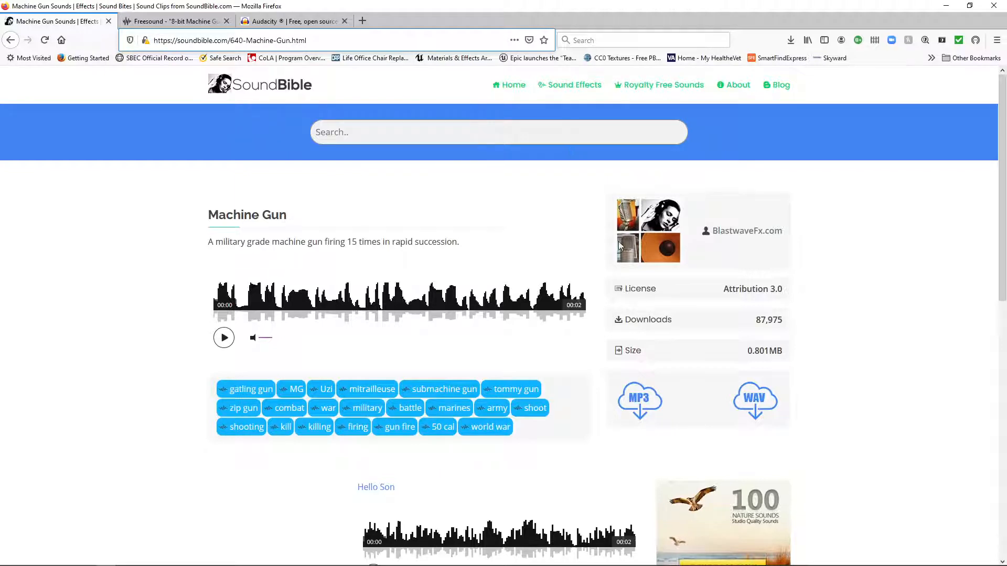
{"action": "scroll", "coordinate": [618, 241], "scroll_direction": "down", "scroll_amount": 3}
{"action": "scroll", "coordinate": [479, 290], "scroll_direction": "down", "scroll_amount": 5}
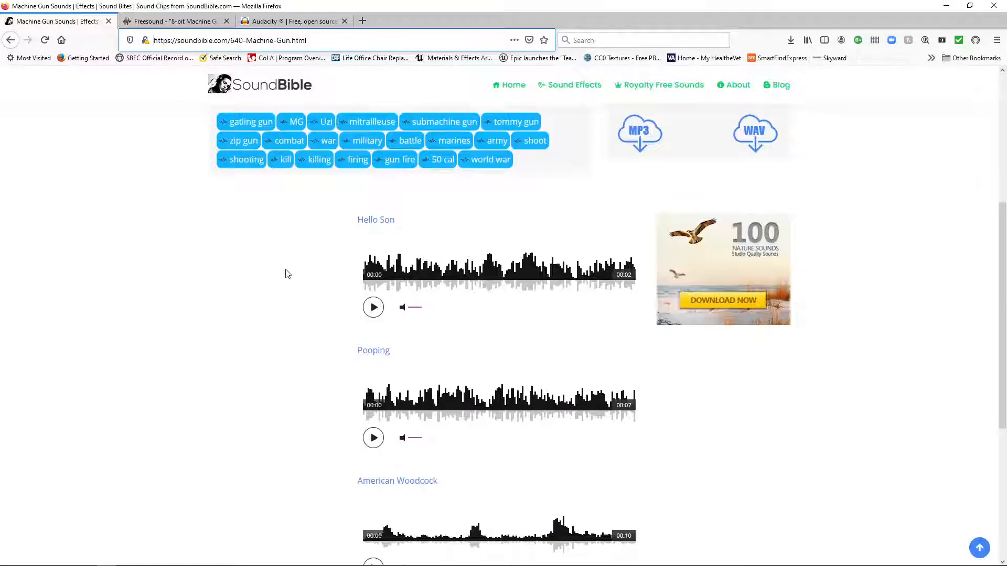
{"action": "scroll", "coordinate": [287, 275], "scroll_direction": "up", "scroll_amount": 4}
{"action": "scroll", "coordinate": [287, 274], "scroll_direction": "up", "scroll_amount": 4}
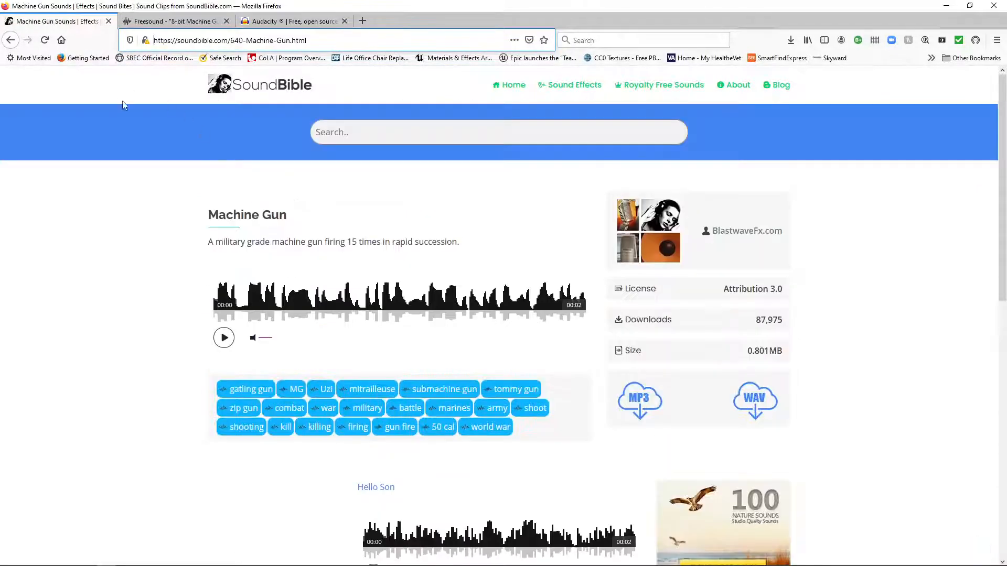
{"action": "left_click", "coordinate": [275, 90]}
{"action": "scroll", "coordinate": [142, 348], "scroll_direction": "down", "scroll_amount": 4}
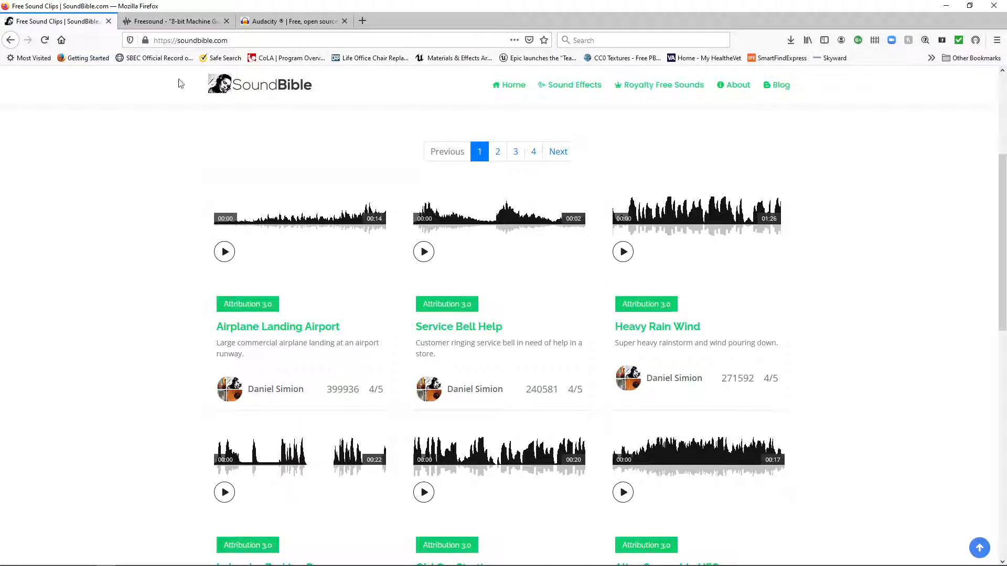
Open the Freesound home page from its 8-bit Machine Gun sound page, look it over and return to SoundBible.
{"action": "left_click", "coordinate": [175, 27]}
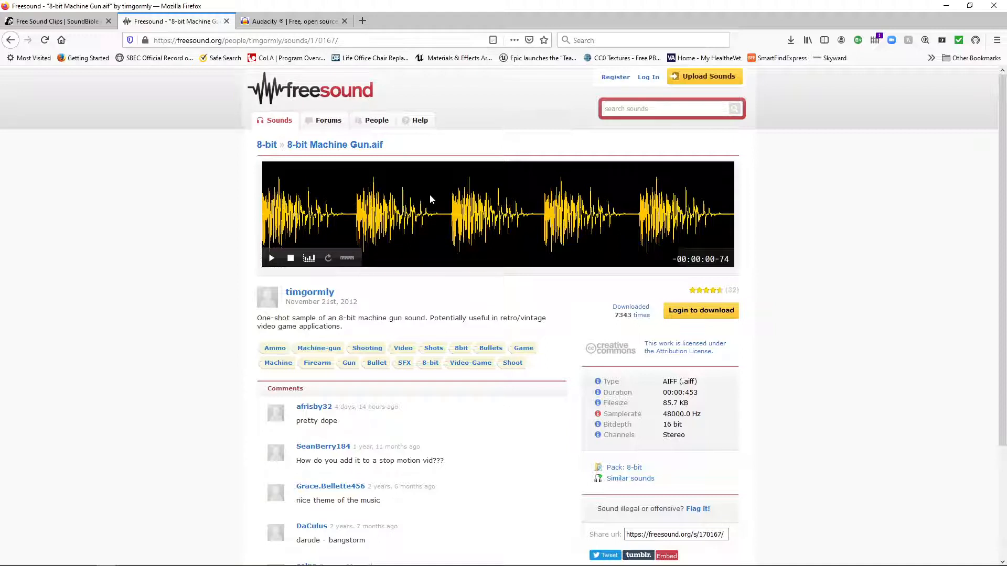
{"action": "left_click", "coordinate": [311, 100]}
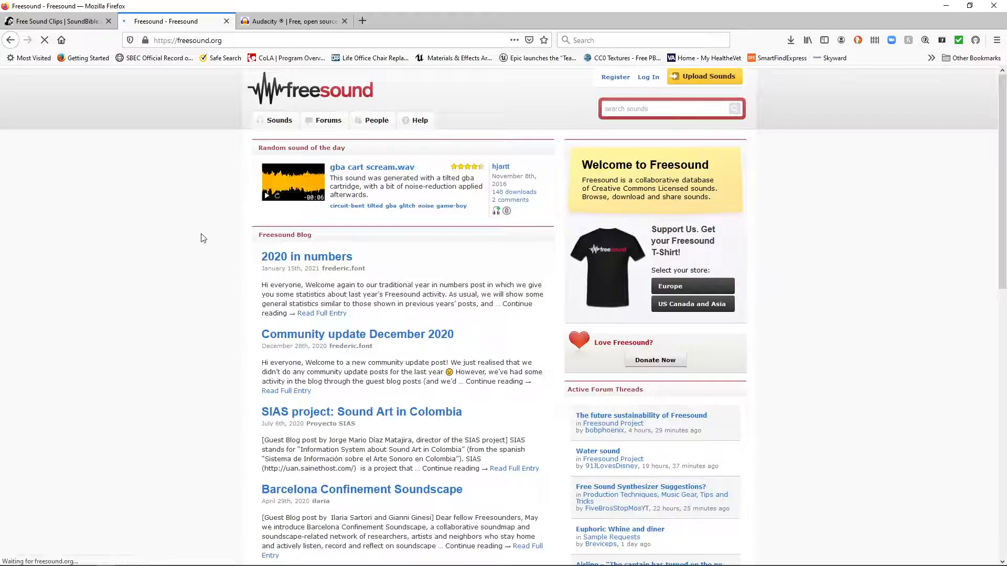
{"action": "scroll", "coordinate": [212, 216], "scroll_direction": "down", "scroll_amount": 1}
{"action": "scroll", "coordinate": [213, 216], "scroll_direction": "down", "scroll_amount": 5}
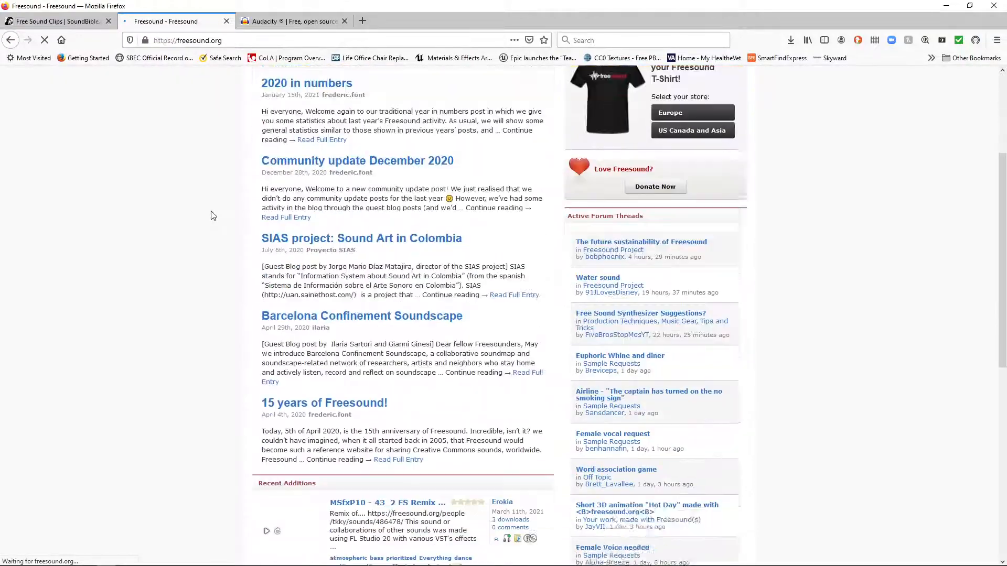
{"action": "scroll", "coordinate": [212, 216], "scroll_direction": "up", "scroll_amount": 6}
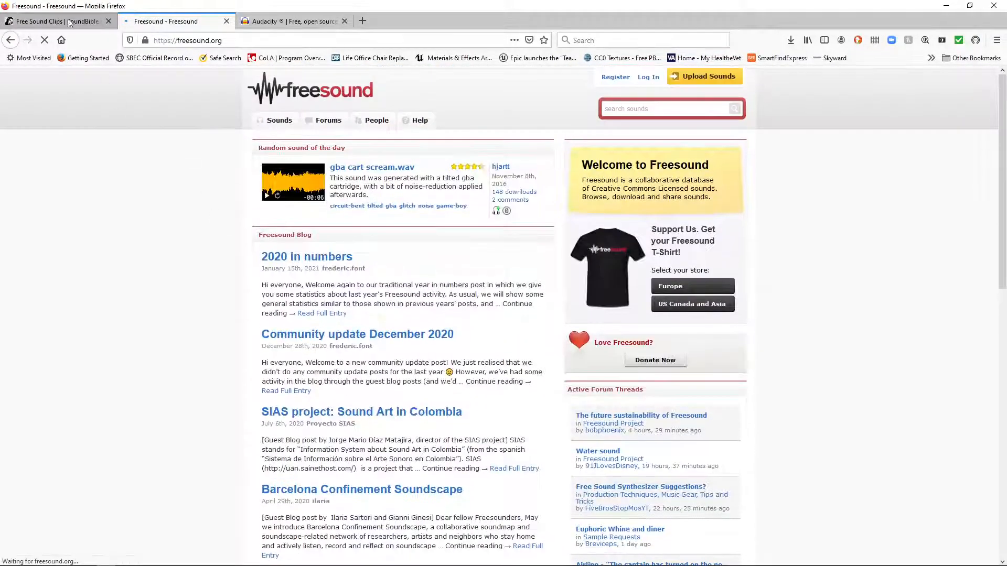
{"action": "left_click", "coordinate": [47, 23]}
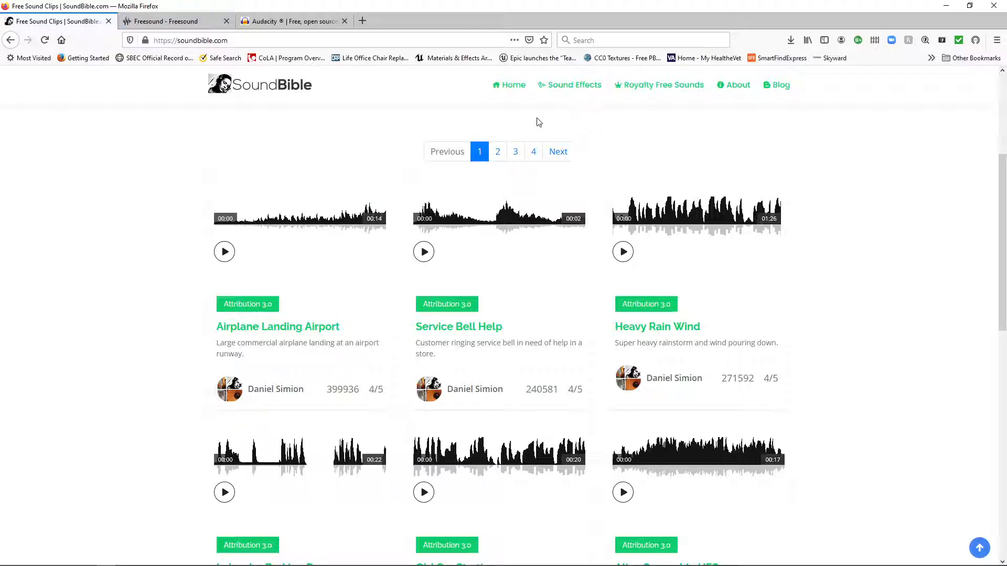
{"action": "left_click", "coordinate": [587, 41]}
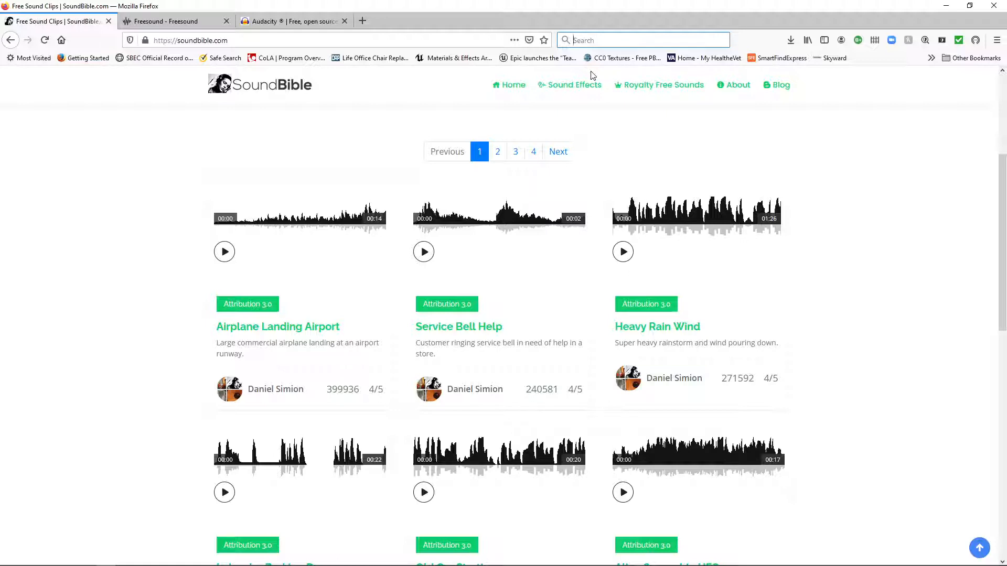
{"action": "type", "text": "mach"}
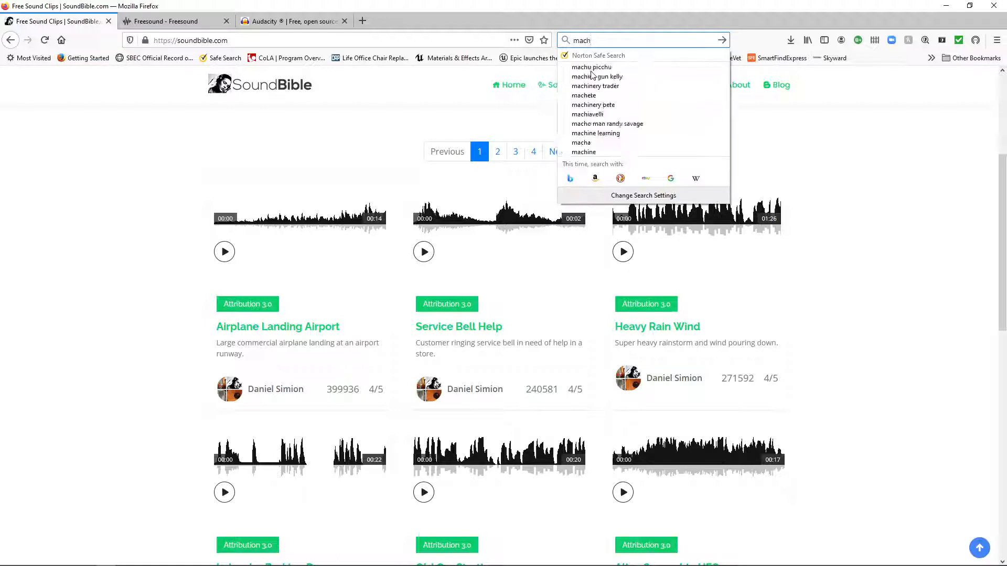
{"action": "type", "text": "ine gun"}
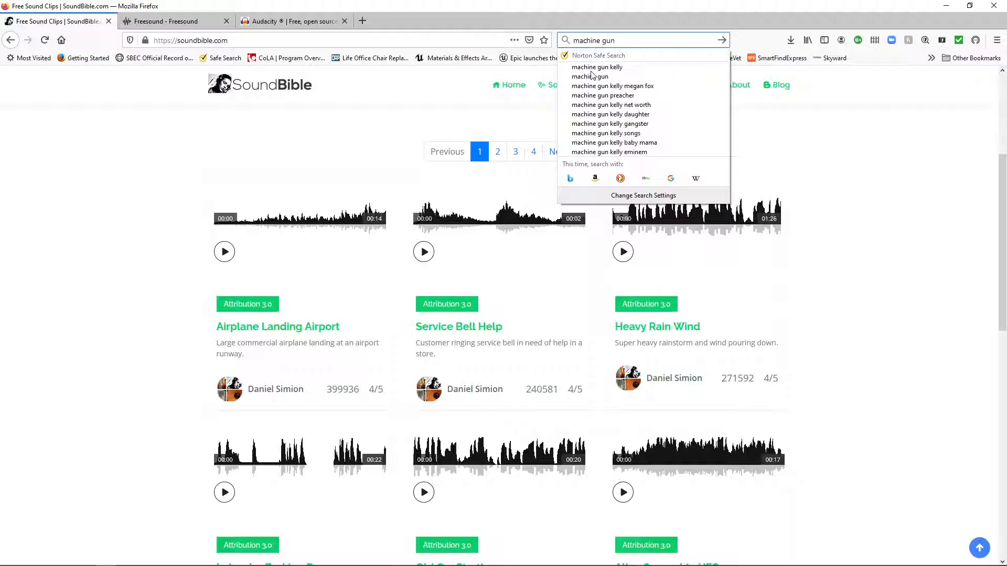
{"action": "left_click", "coordinate": [454, 99]}
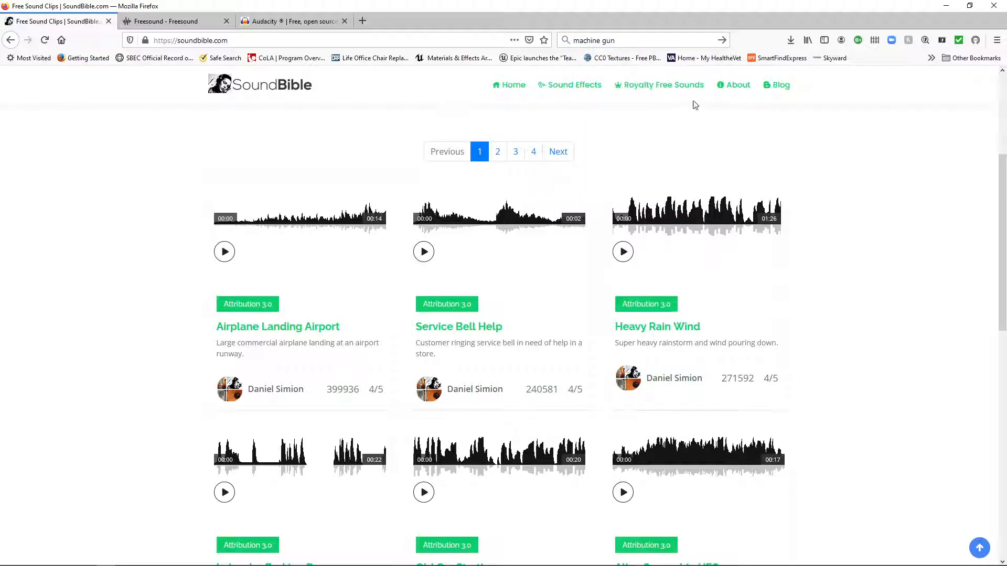
Search the SoundBible site for "machine gun".
{"action": "scroll", "coordinate": [628, 148], "scroll_direction": "up", "scroll_amount": 2}
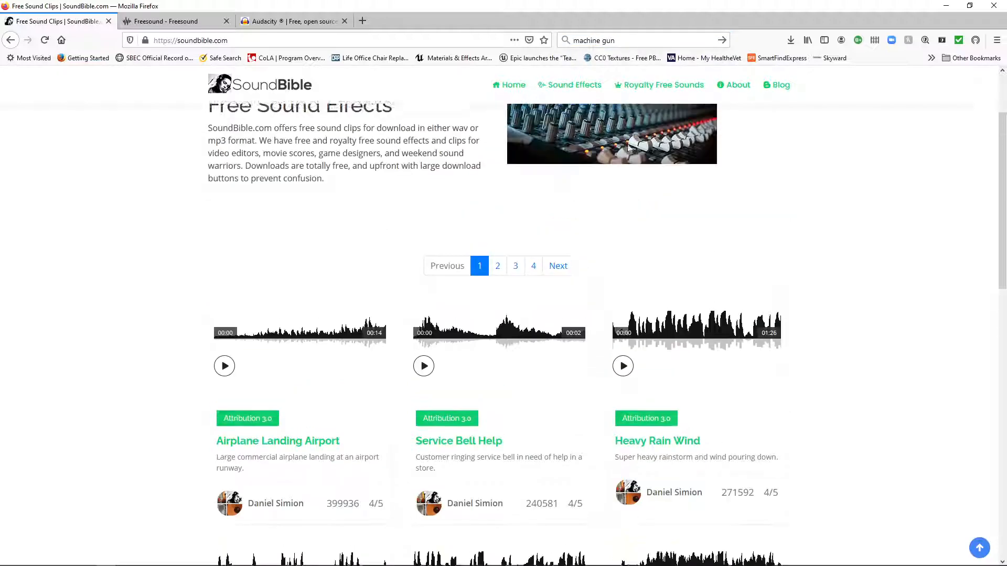
{"action": "scroll", "coordinate": [627, 149], "scroll_direction": "up", "scroll_amount": 2}
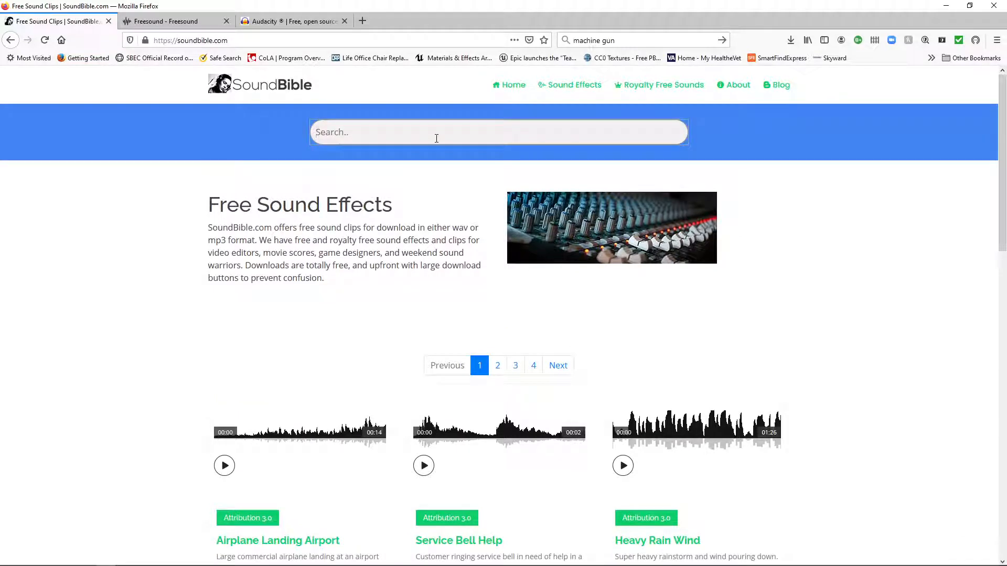
{"action": "type", "text": "machine gun"}
{"action": "key", "text": "Return"}
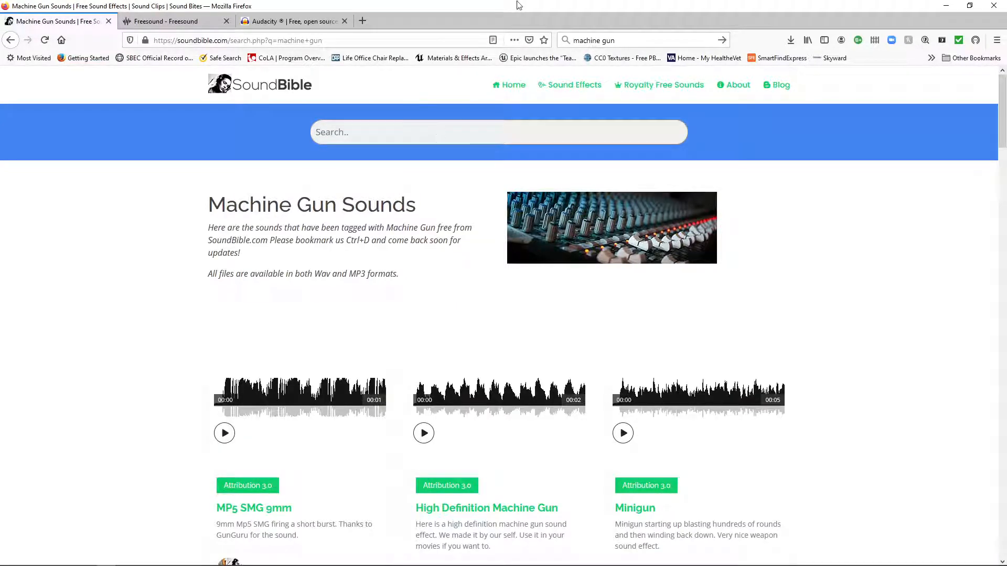
Review the first machine gun results and their available formats, and play the MP5 SMG 9mm preview.
{"action": "scroll", "coordinate": [464, 251], "scroll_direction": "down", "scroll_amount": 3}
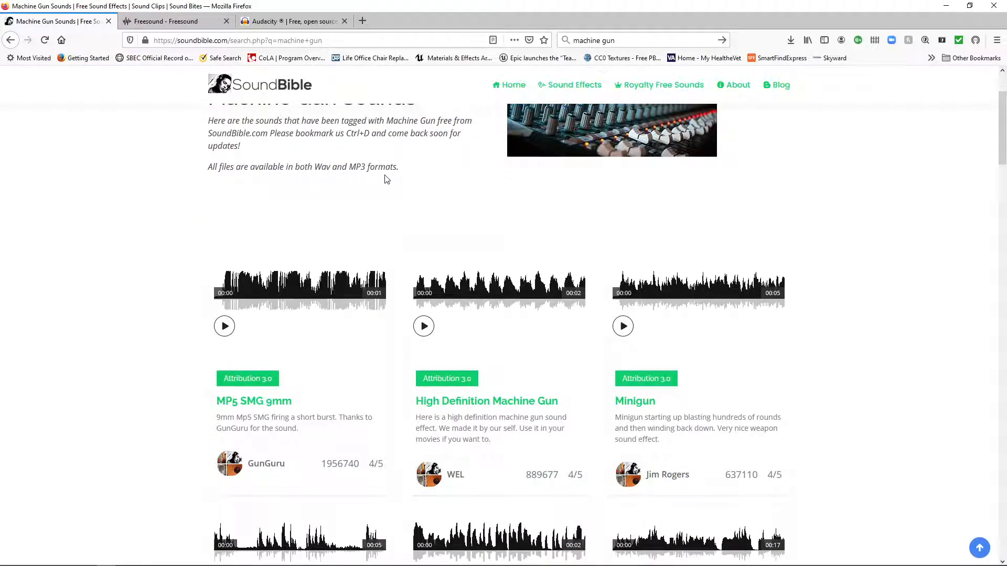
{"action": "scroll", "coordinate": [356, 207], "scroll_direction": "down", "scroll_amount": 1}
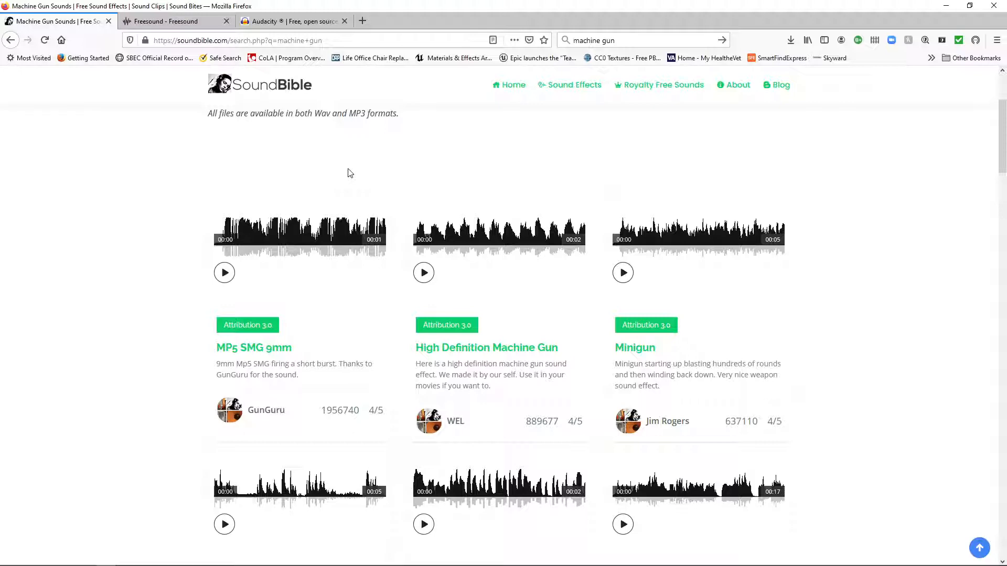
{"action": "scroll", "coordinate": [351, 173], "scroll_direction": "down", "scroll_amount": 1}
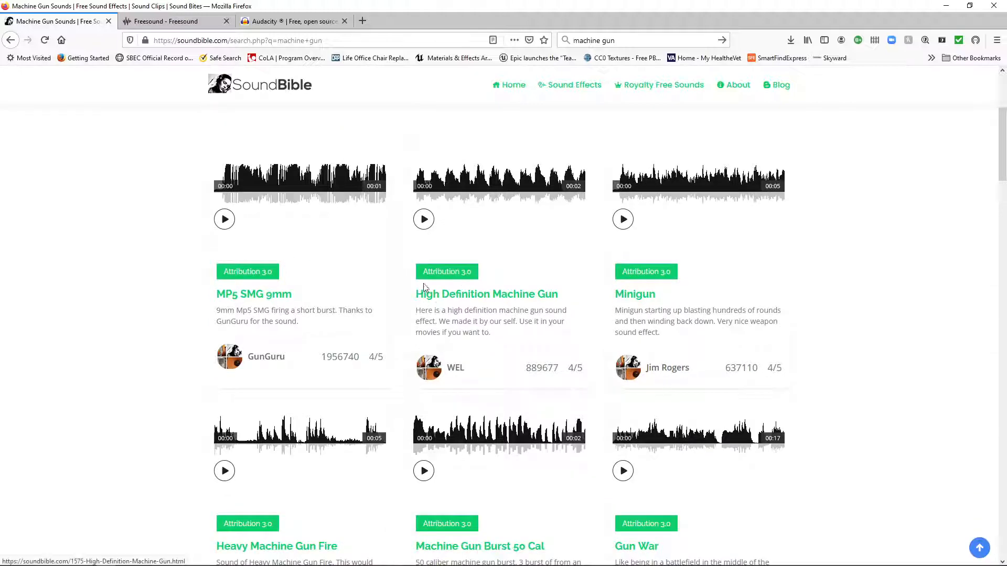
{"action": "scroll", "coordinate": [381, 266], "scroll_direction": "up", "scroll_amount": 4}
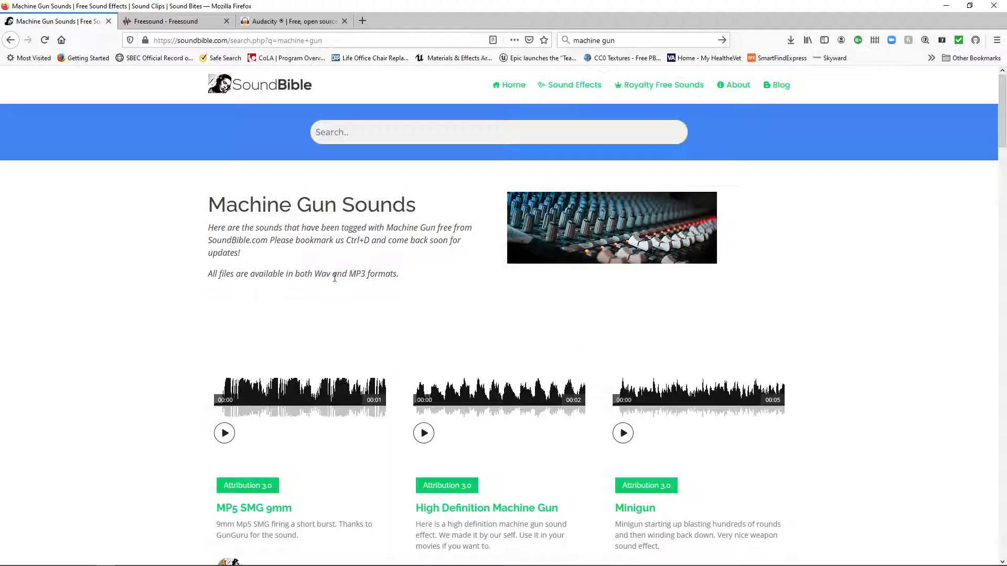
{"action": "scroll", "coordinate": [411, 304], "scroll_direction": "down", "scroll_amount": 3}
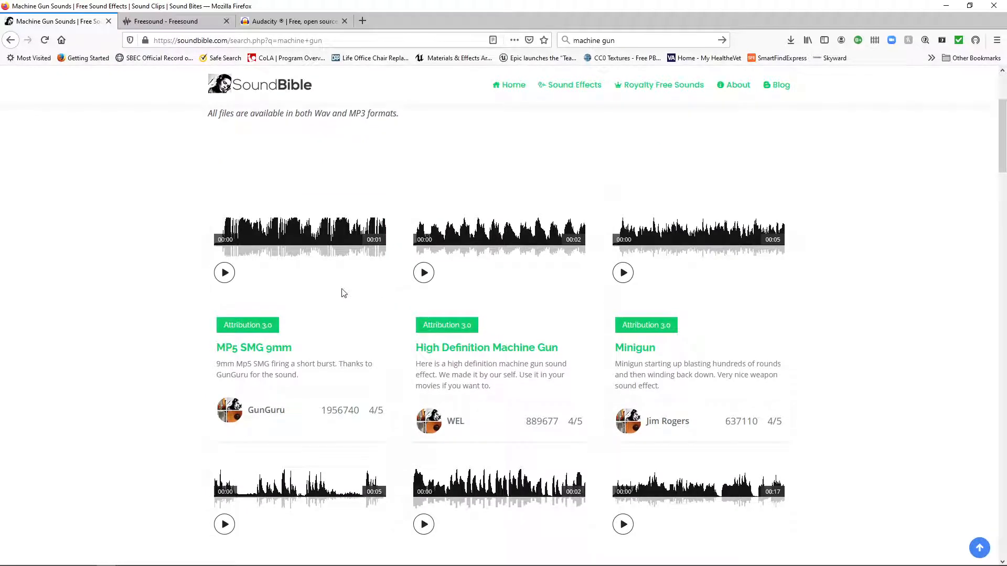
{"action": "left_click", "coordinate": [222, 272]}
Browse further through the SoundBible machine gun results to examine the other available clips.
{"action": "scroll", "coordinate": [529, 339], "scroll_direction": "down", "scroll_amount": 1}
{"action": "scroll", "coordinate": [530, 339], "scroll_direction": "down", "scroll_amount": 4}
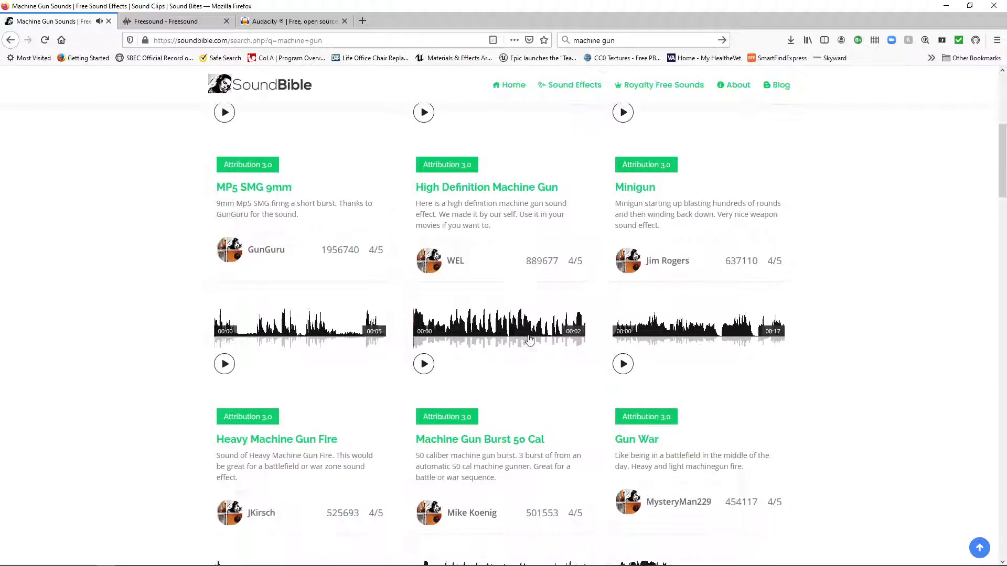
{"action": "scroll", "coordinate": [535, 339], "scroll_direction": "down", "scroll_amount": 7}
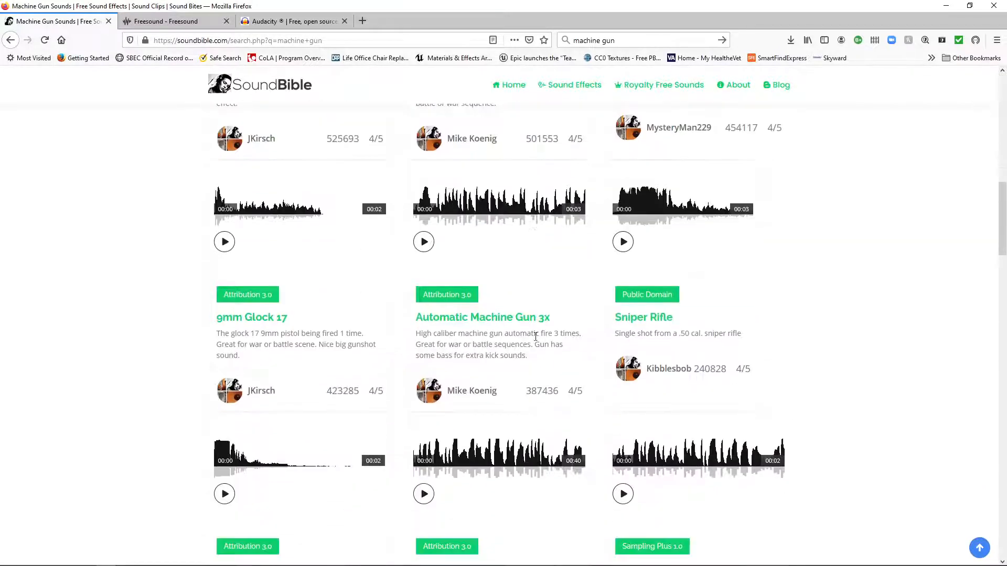
{"action": "scroll", "coordinate": [543, 342], "scroll_direction": "down", "scroll_amount": 4}
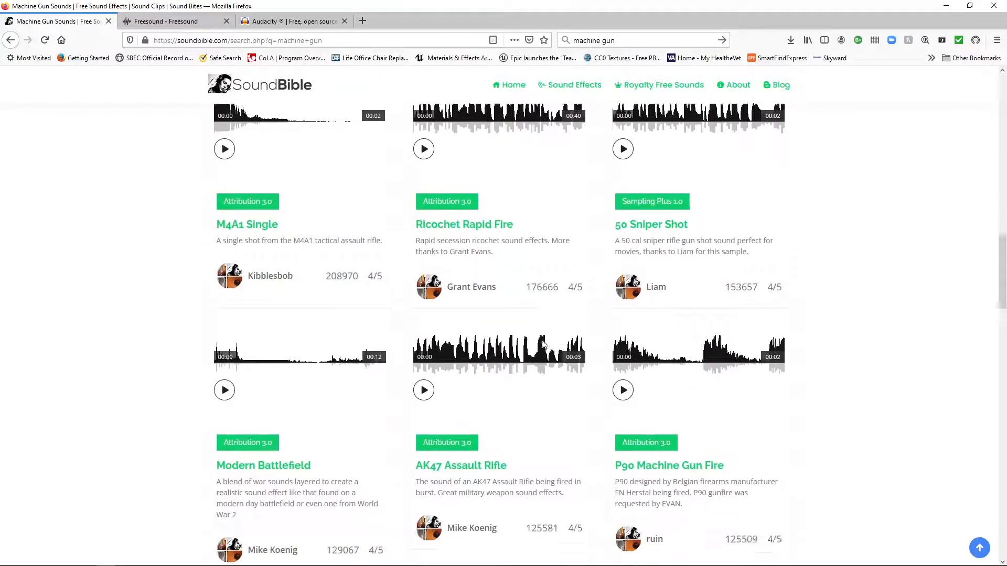
{"action": "scroll", "coordinate": [560, 342], "scroll_direction": "down", "scroll_amount": 4}
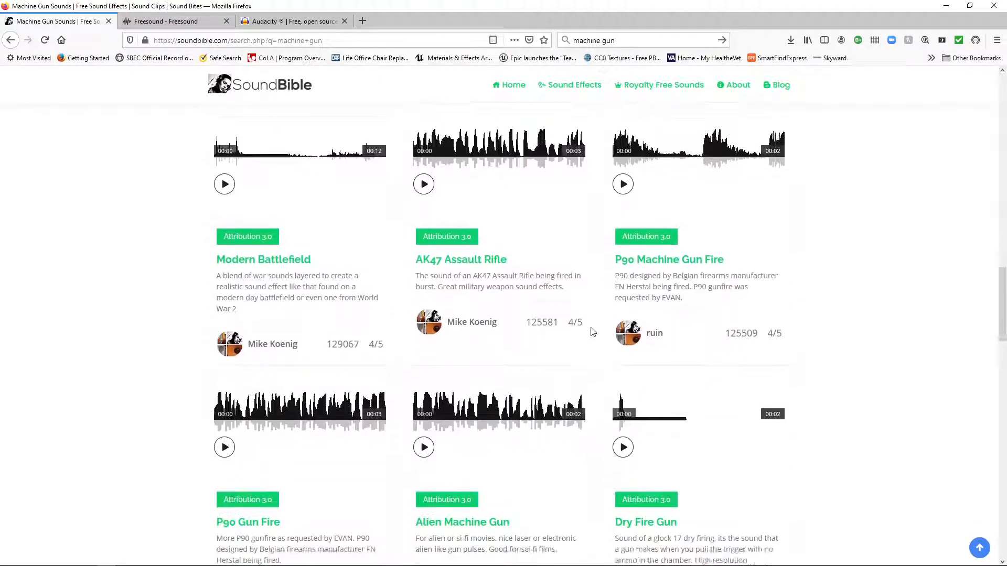
{"action": "scroll", "coordinate": [590, 330], "scroll_direction": "up", "scroll_amount": 5}
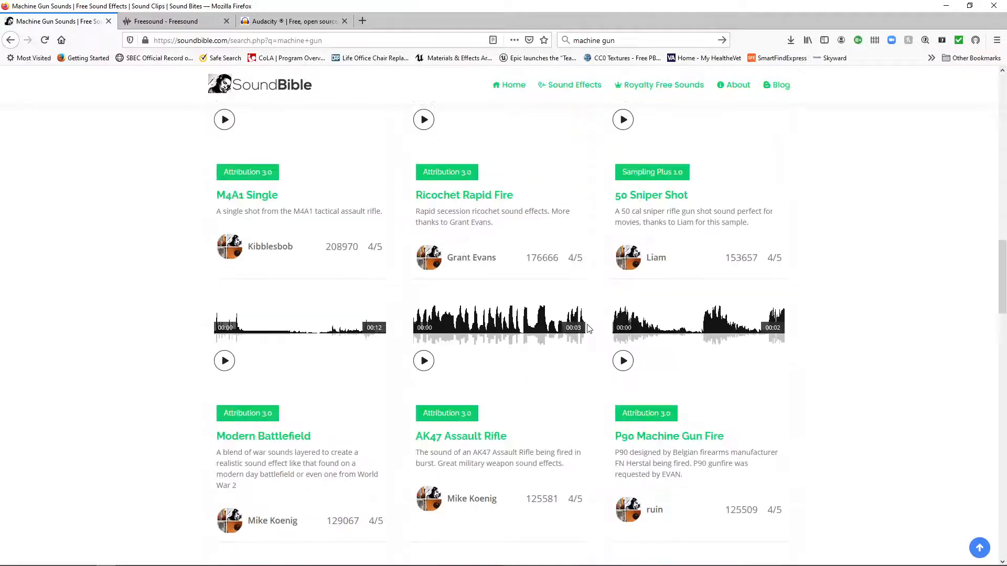
{"action": "scroll", "coordinate": [589, 331], "scroll_direction": "down", "scroll_amount": 9}
{"action": "scroll", "coordinate": [603, 341], "scroll_direction": "down", "scroll_amount": 8}
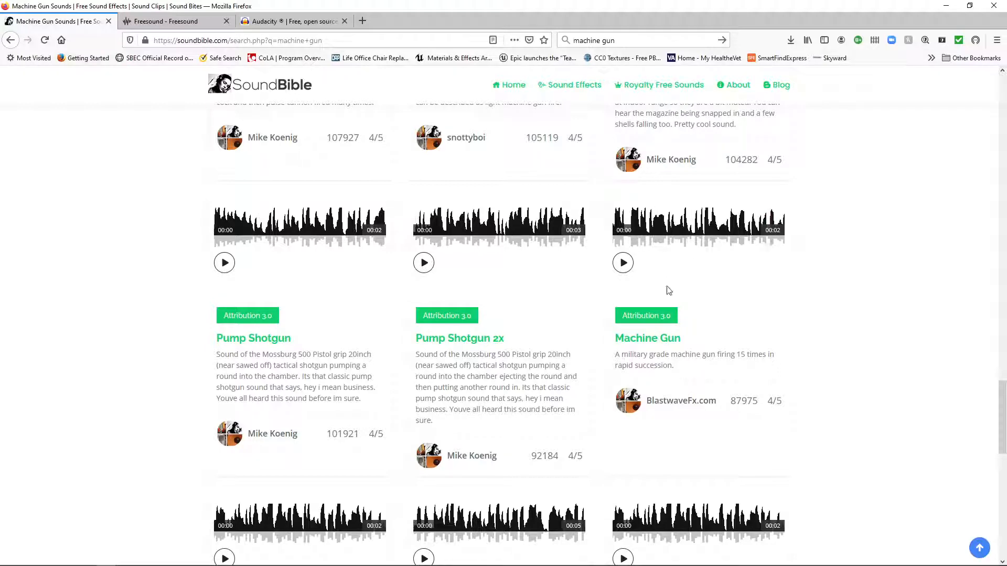
Check the remaining SoundBible machine gun results down to the page footer and switch to the Freesound home page.
{"action": "left_click", "coordinate": [217, 24]}
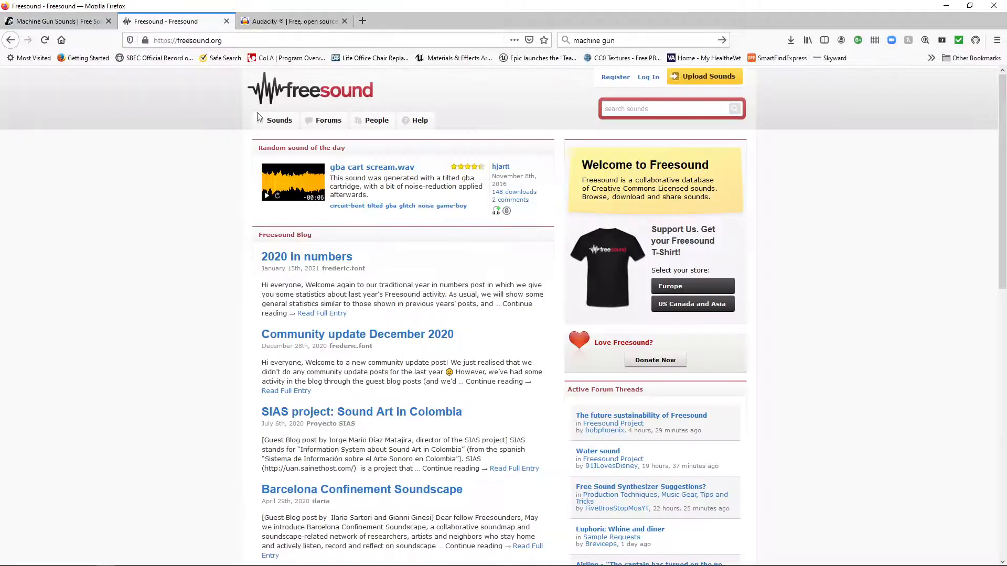
{"action": "left_click", "coordinate": [631, 110]}
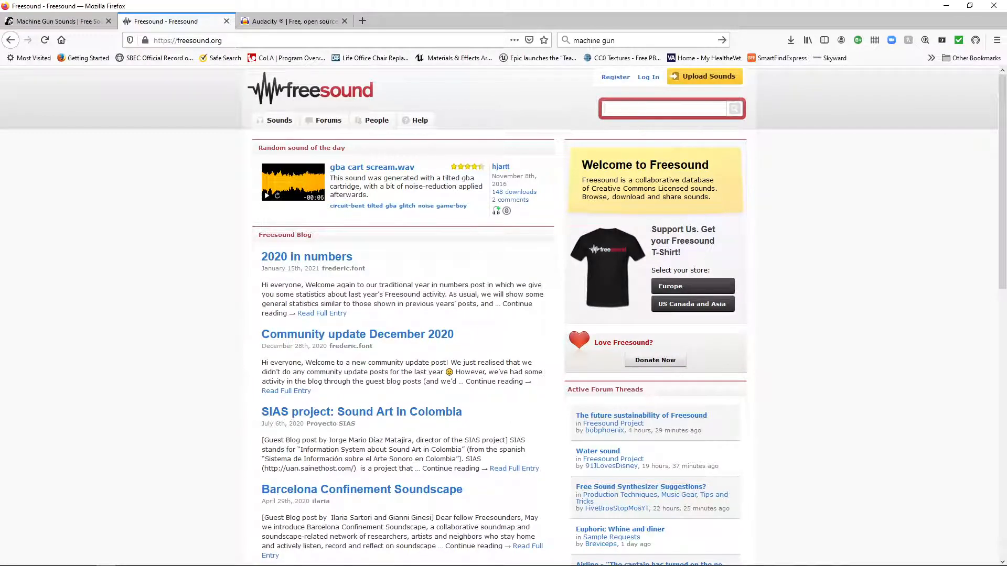
{"action": "left_click", "coordinate": [71, 21]}
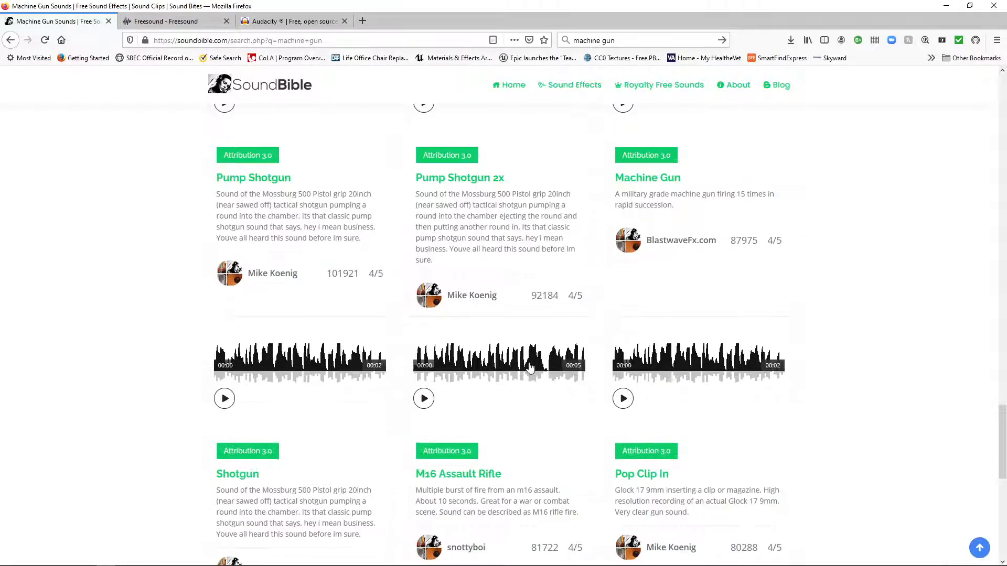
{"action": "scroll", "coordinate": [529, 367], "scroll_direction": "down", "scroll_amount": 10}
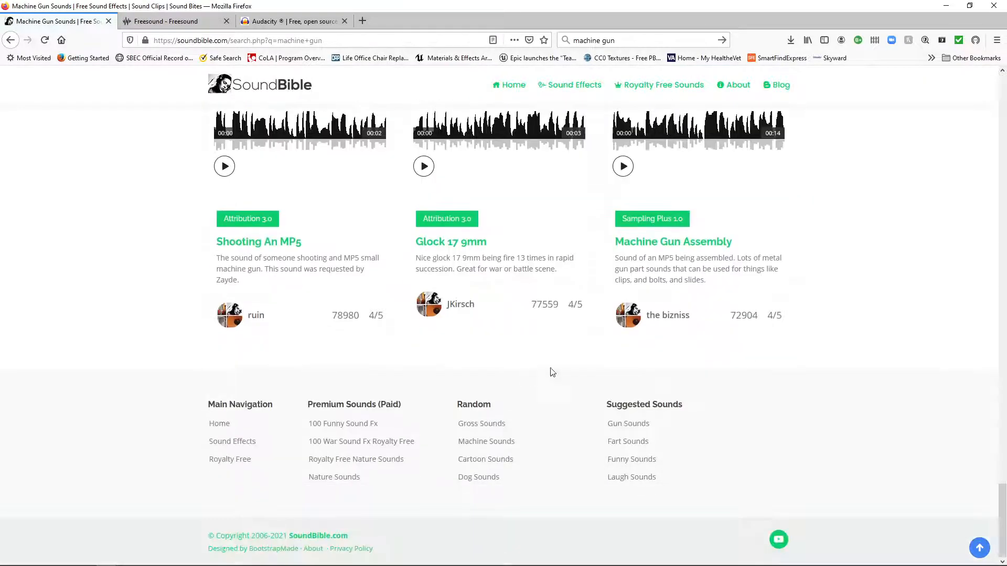
{"action": "scroll", "coordinate": [605, 296], "scroll_direction": "up", "scroll_amount": 17}
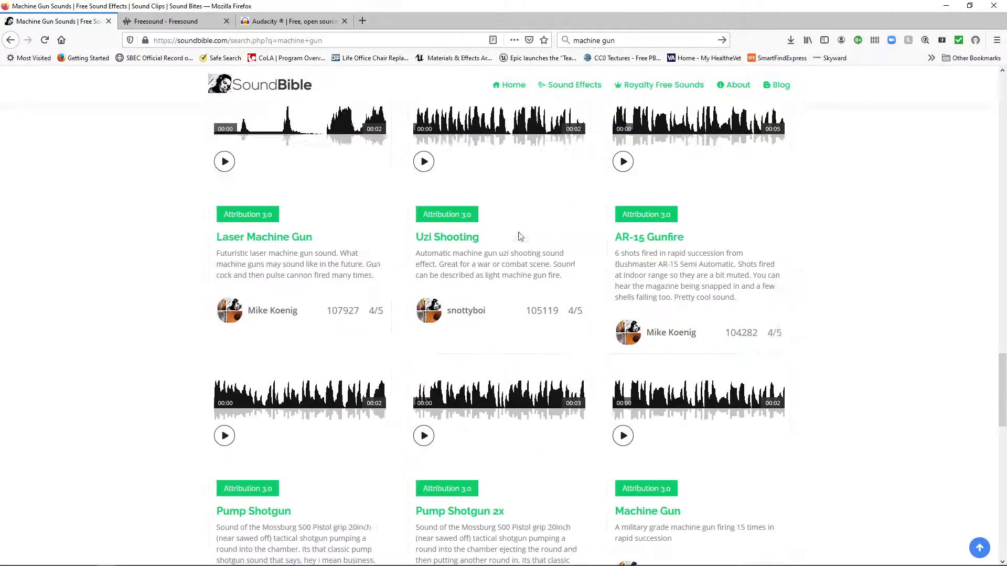
{"action": "left_click", "coordinate": [165, 21]}
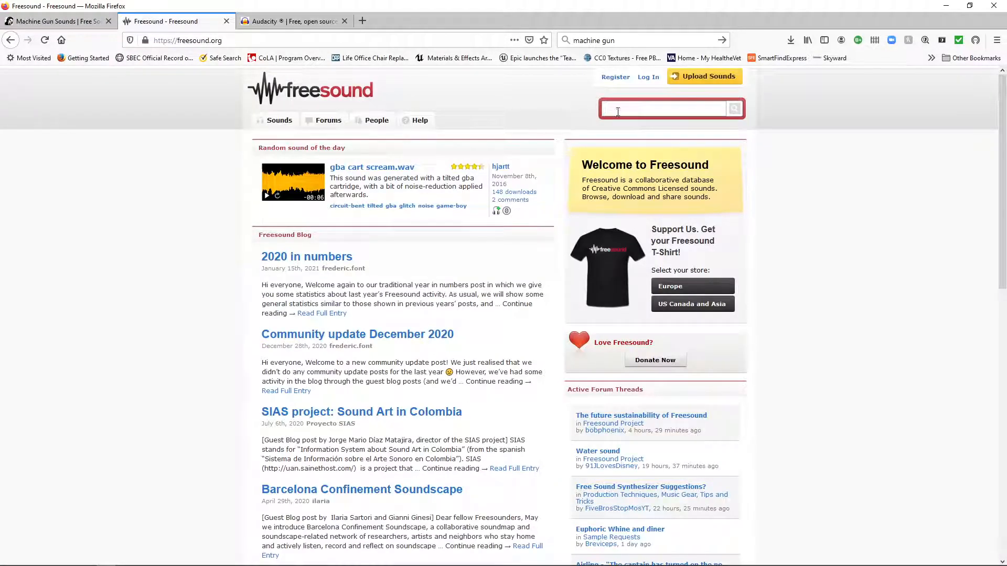
Search the Freesound site for "machine gun".
{"action": "type", "text": "machine gu"}
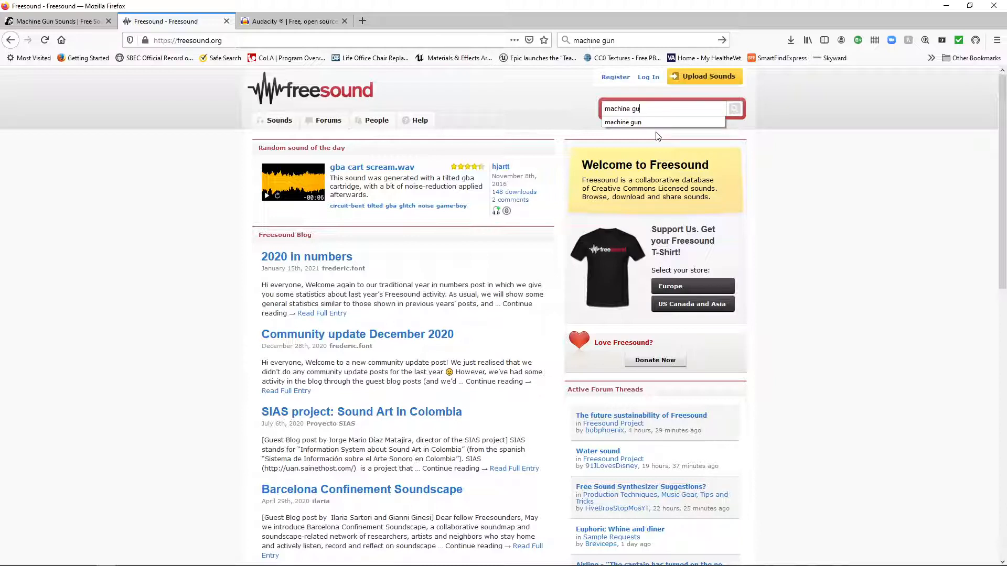
{"action": "type", "text": "n"}
{"action": "key", "text": "Return"}
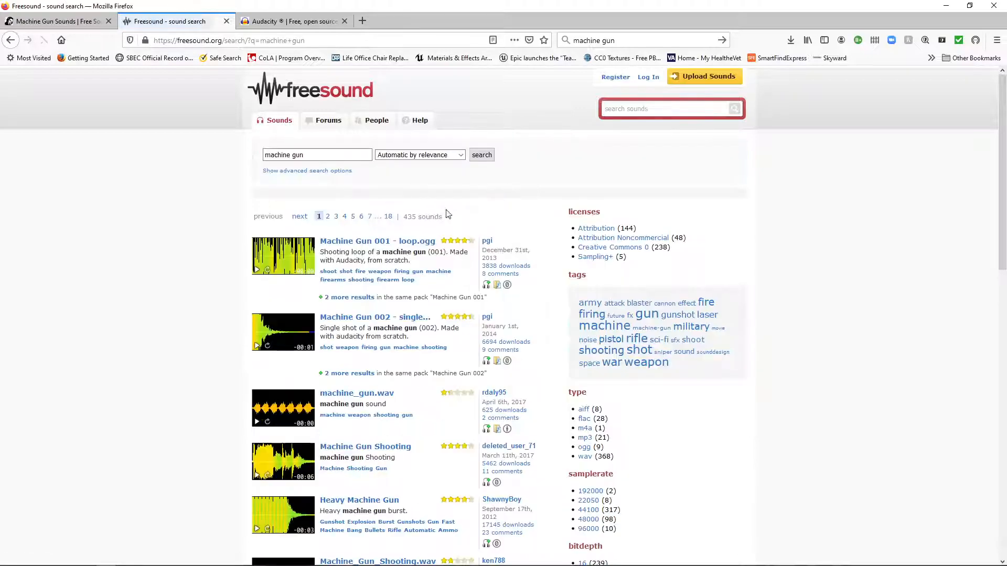
Browse the first two pages of Freesound results and play the 8-bit Machine Gun.aif preview.
{"action": "scroll", "coordinate": [454, 261], "scroll_direction": "down", "scroll_amount": 20}
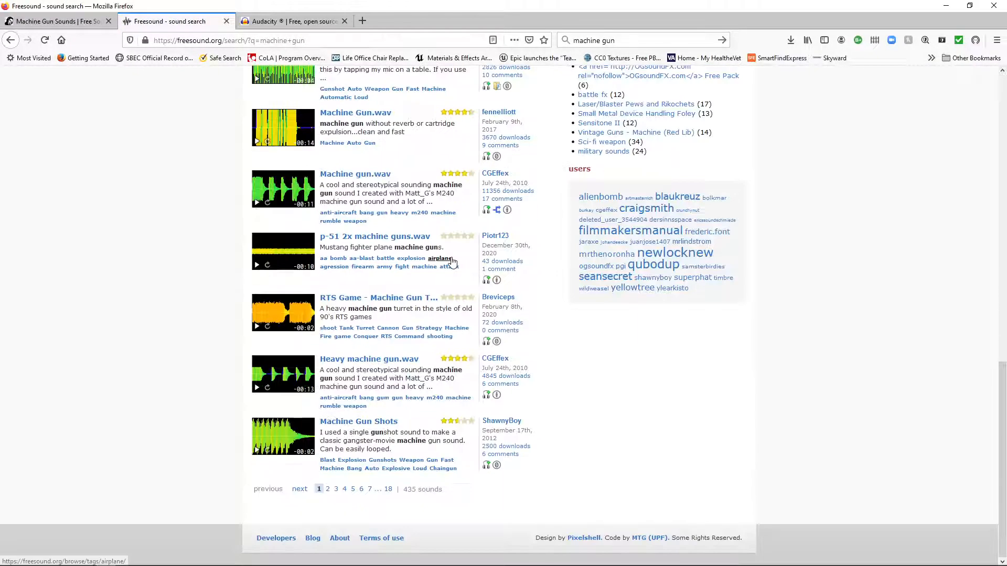
{"action": "left_click", "coordinate": [328, 490]}
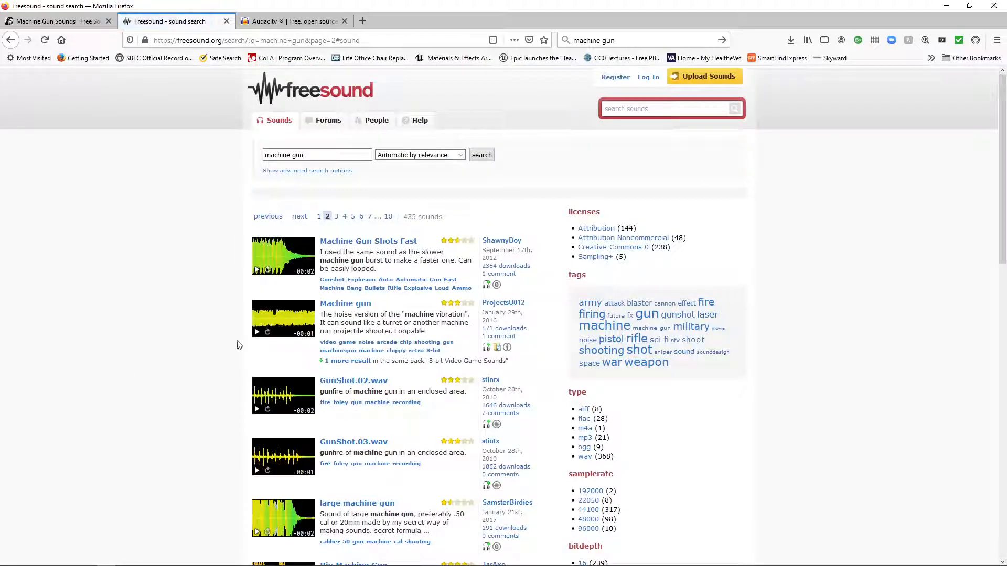
{"action": "scroll", "coordinate": [352, 367], "scroll_direction": "down", "scroll_amount": 7}
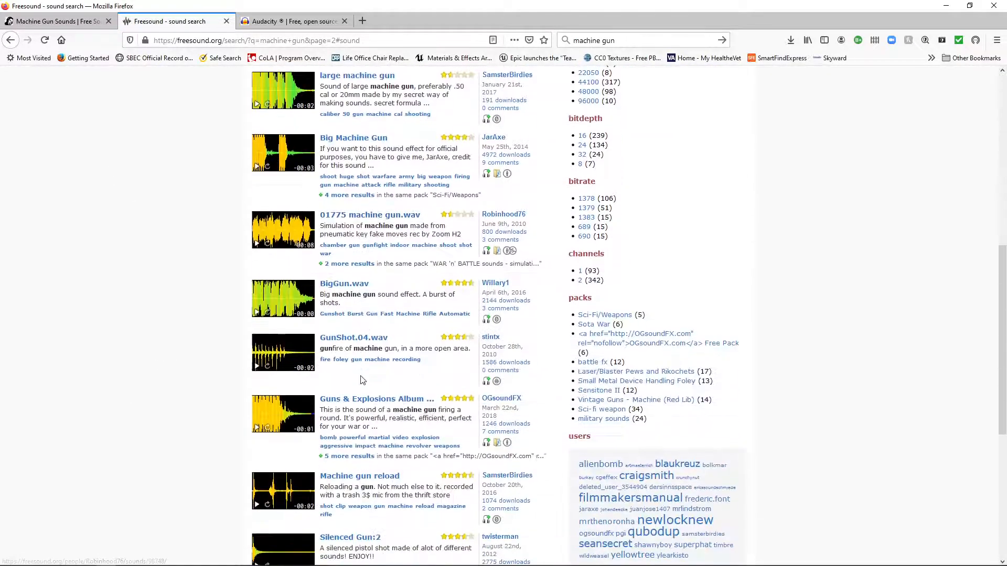
{"action": "scroll", "coordinate": [361, 380], "scroll_direction": "down", "scroll_amount": 4}
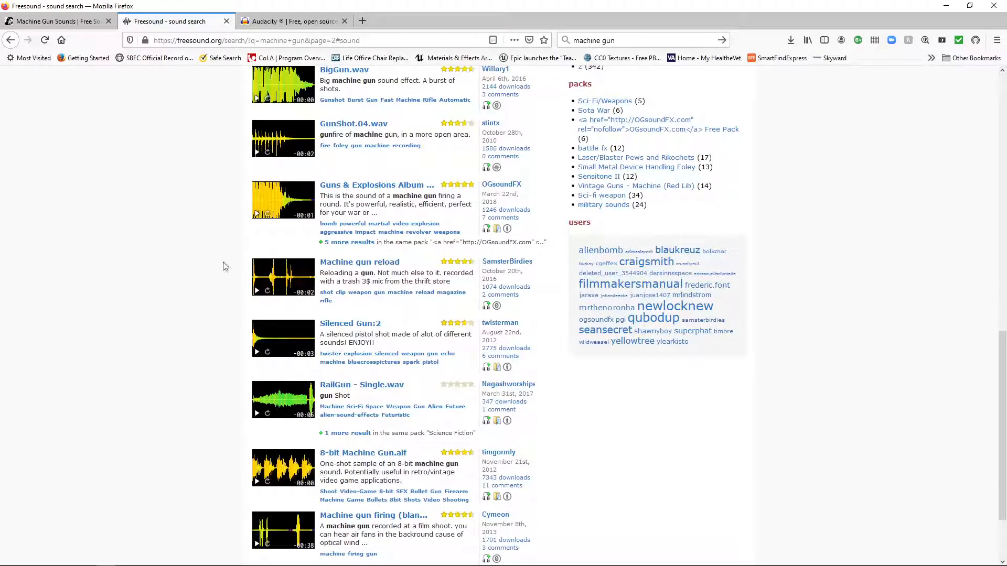
{"action": "scroll", "coordinate": [364, 207], "scroll_direction": "down", "scroll_amount": 1}
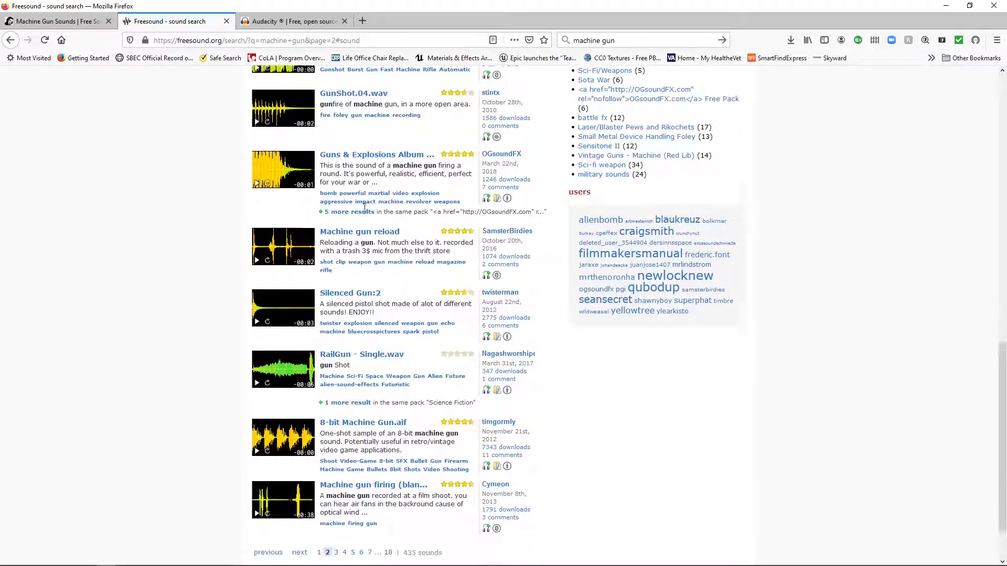
{"action": "scroll", "coordinate": [368, 242], "scroll_direction": "down", "scroll_amount": 1}
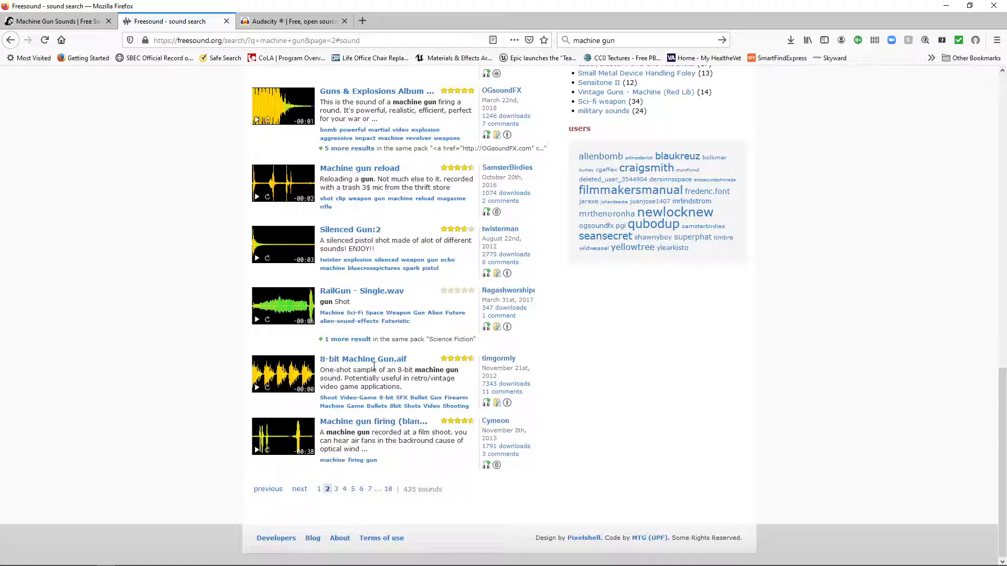
{"action": "left_click", "coordinate": [257, 391]}
Open the 8-bit Machine Gun.aif sound and examine its waveform, description, licence, file details and download option.
{"action": "left_click", "coordinate": [346, 360]}
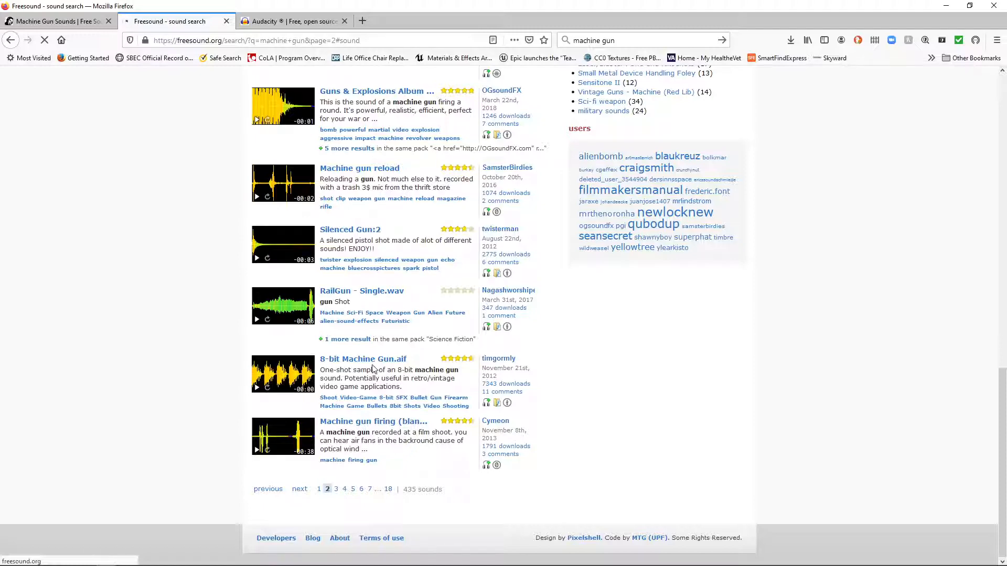
{"action": "scroll", "coordinate": [428, 407], "scroll_direction": "down", "scroll_amount": 2}
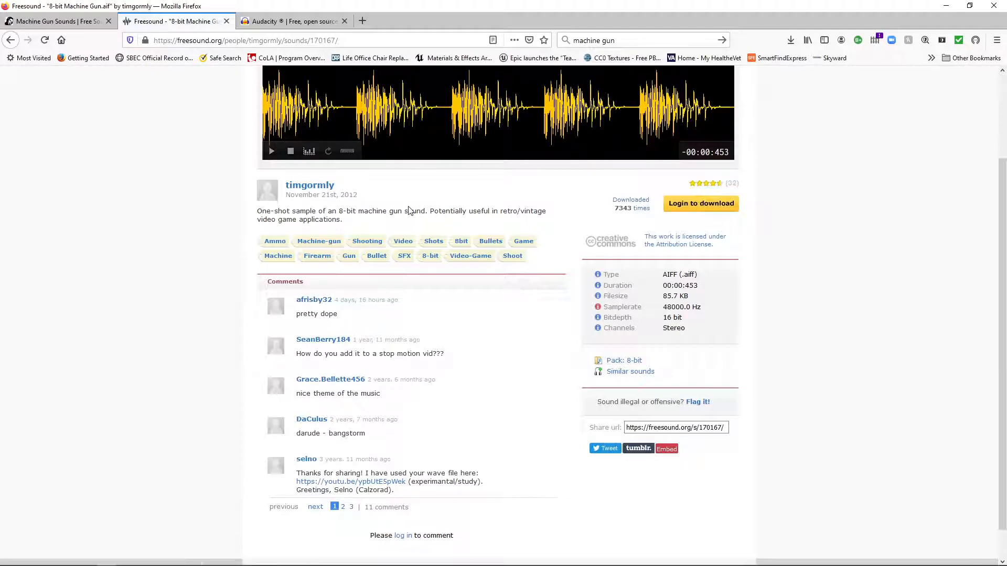
{"action": "scroll", "coordinate": [405, 204], "scroll_direction": "up", "scroll_amount": 2}
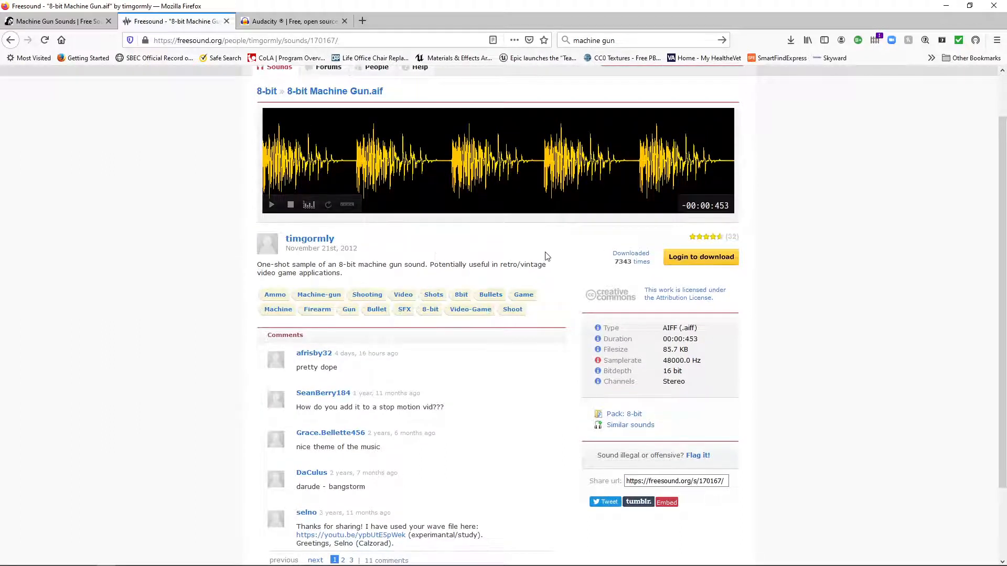
{"action": "scroll", "coordinate": [548, 253], "scroll_direction": "down", "scroll_amount": 2}
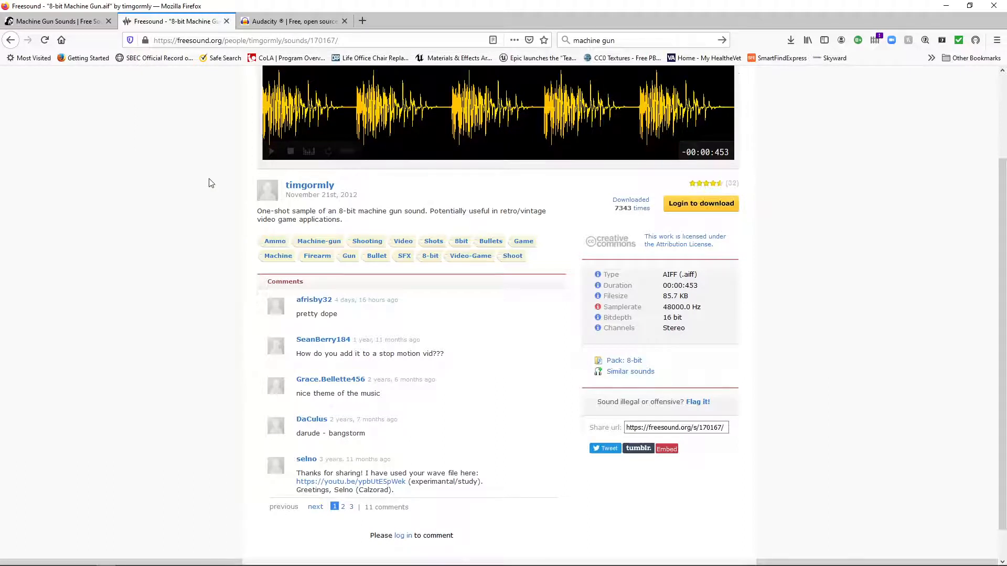
{"action": "scroll", "coordinate": [209, 181], "scroll_direction": "up", "scroll_amount": 3}
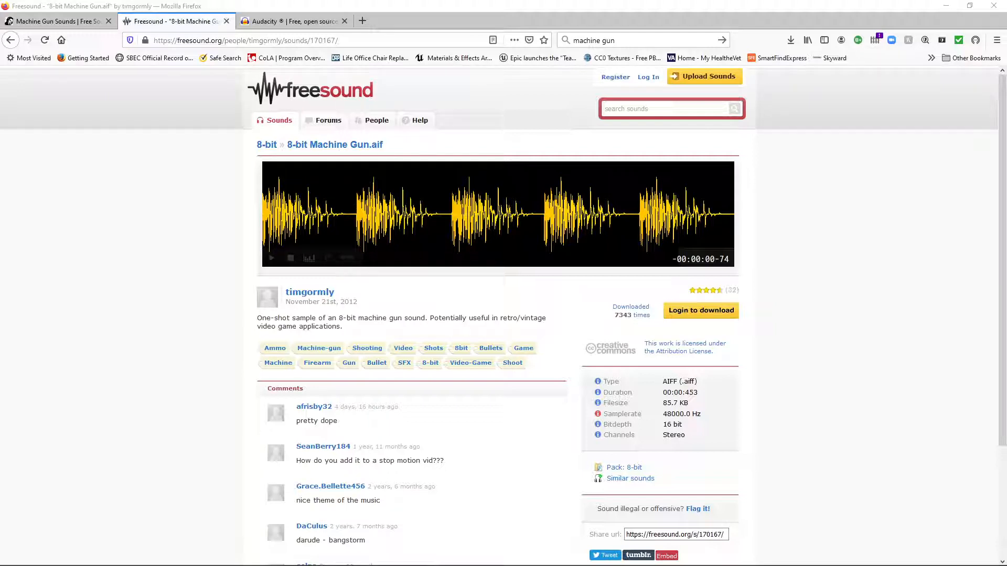
{"action": "left_click", "coordinate": [257, 21]}
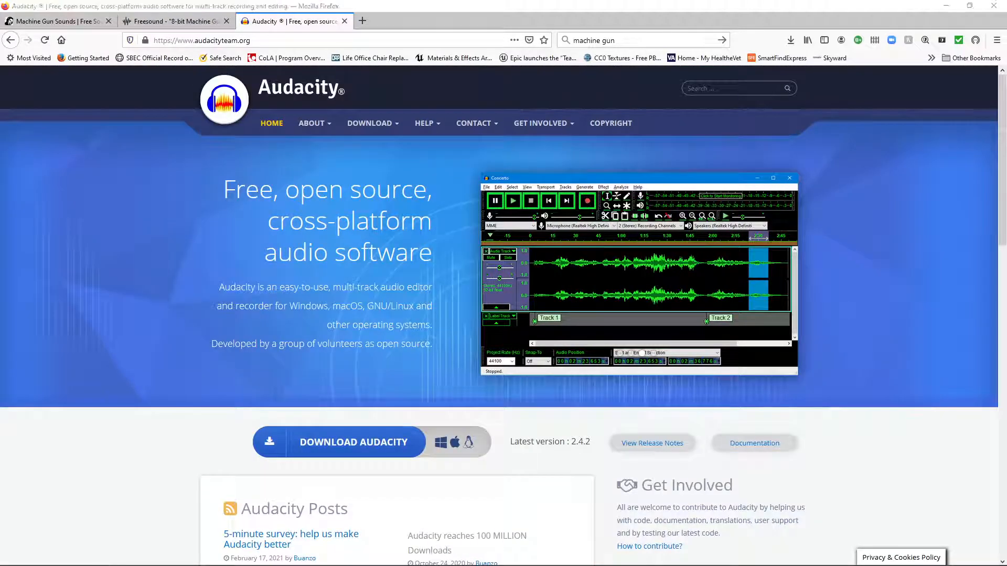
{"action": "left_click_drag", "start_coordinate": [1, 42], "coordinate": [422, 2]}
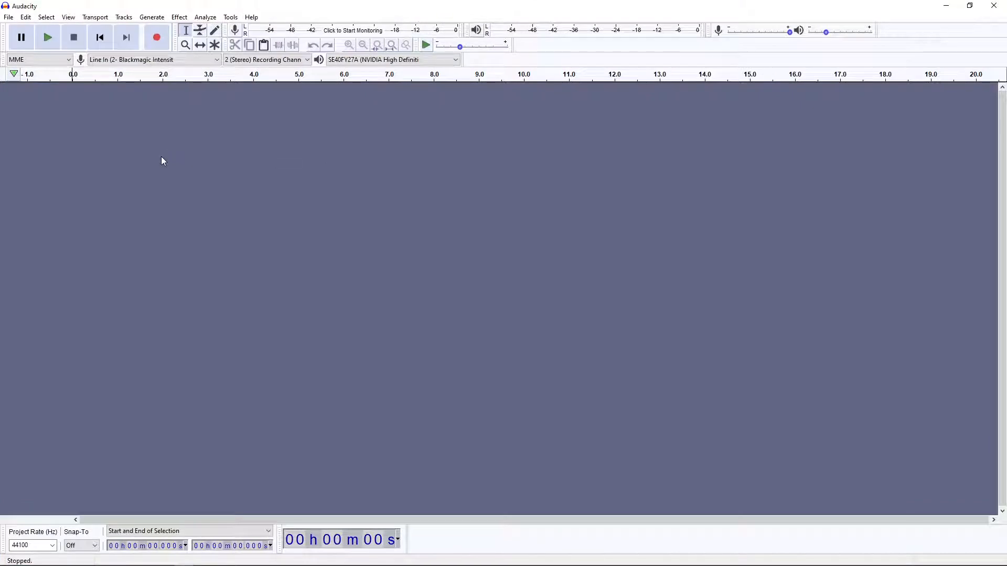
{"action": "left_click", "coordinate": [9, 20]}
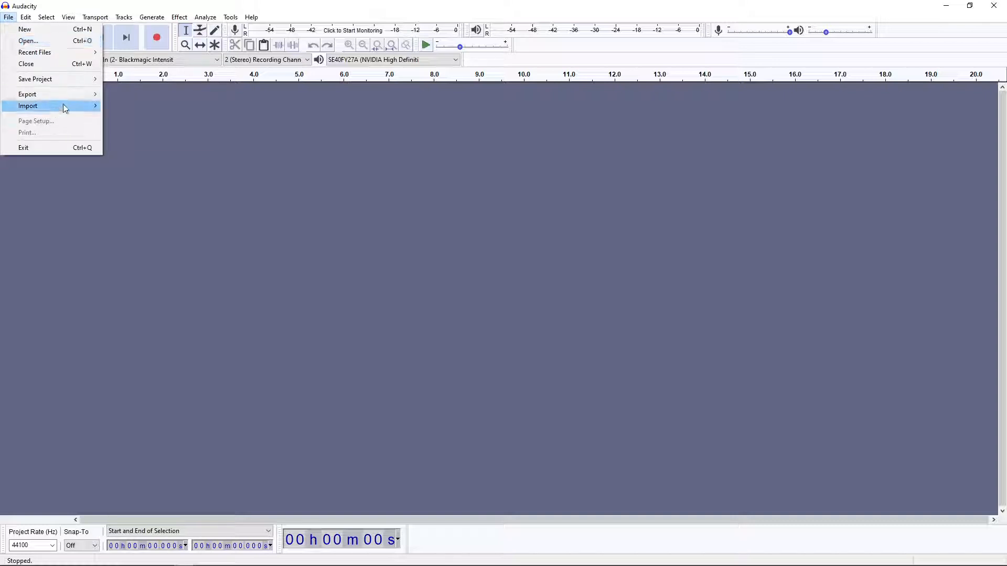
{"action": "mouse_move", "coordinate": [63, 106]}
{"action": "left_click", "coordinate": [132, 111]}
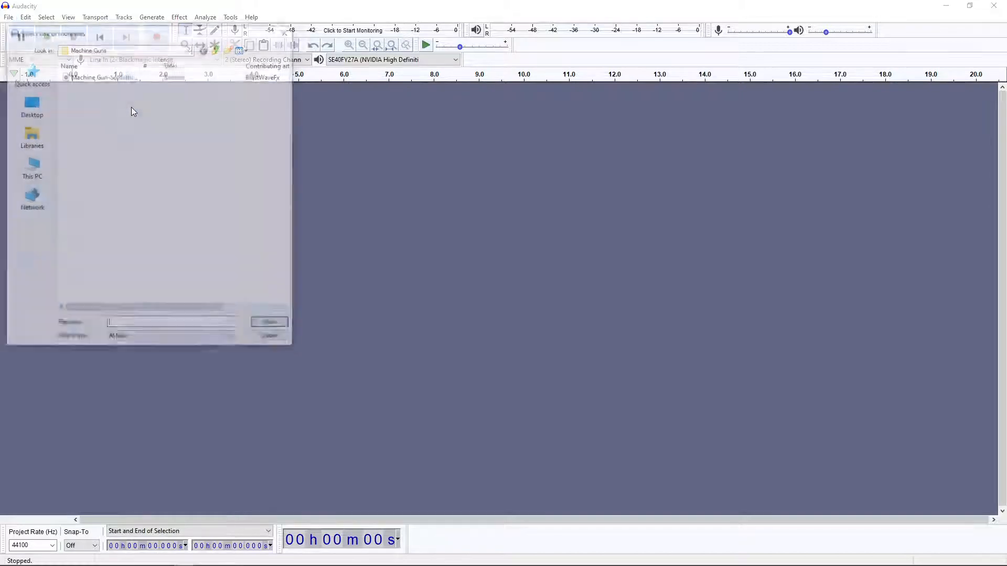
{"action": "left_click", "coordinate": [83, 80]}
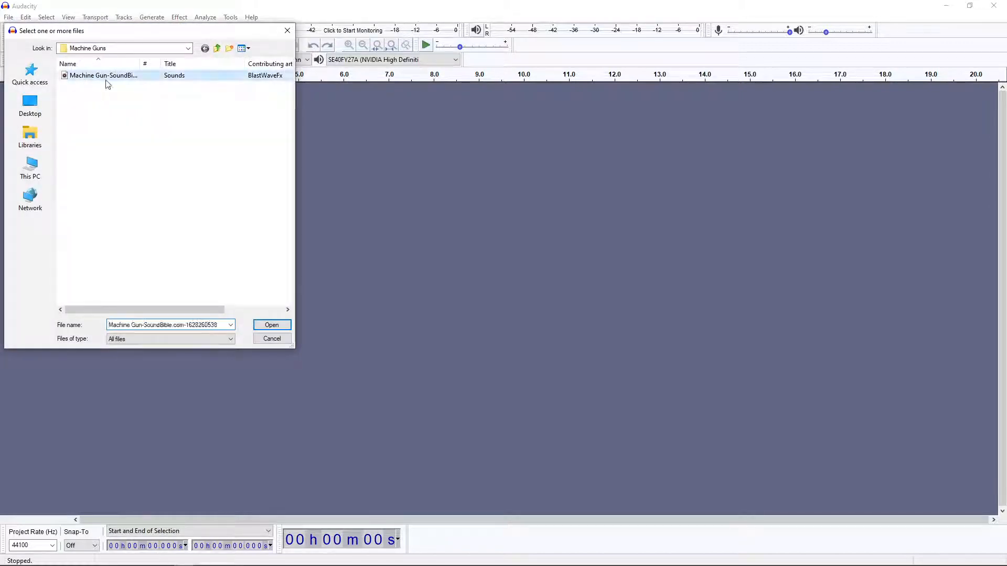
{"action": "left_click", "coordinate": [273, 325]}
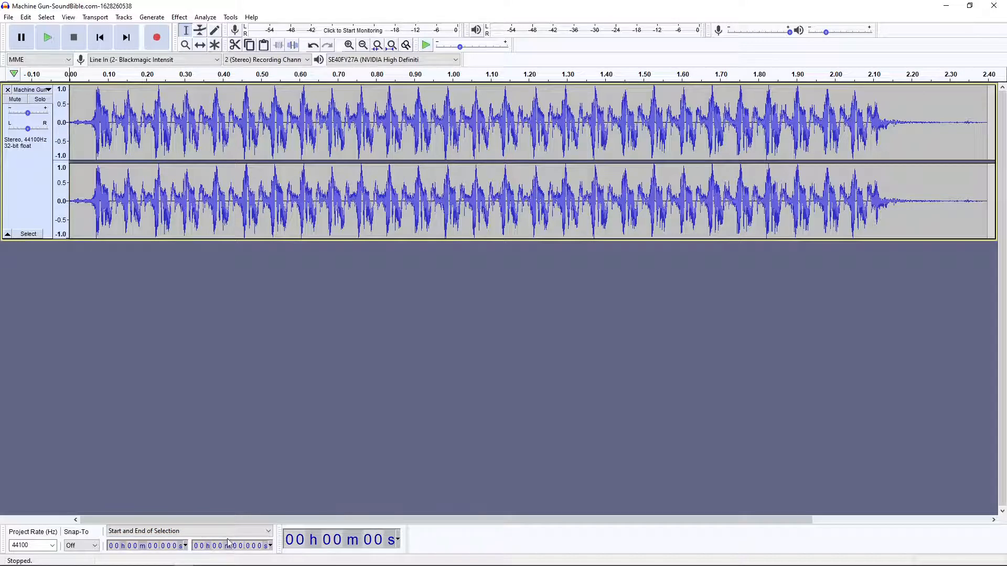
Set the start of the audio selection to 0.110 s in the machine gun track.
{"action": "left_click", "coordinate": [164, 551]}
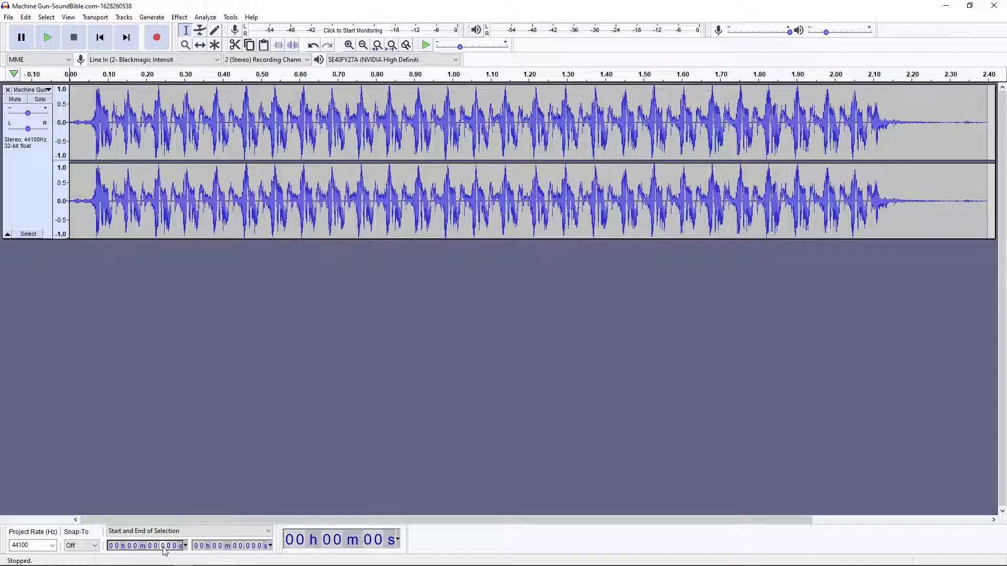
{"action": "type", "text": "1"}
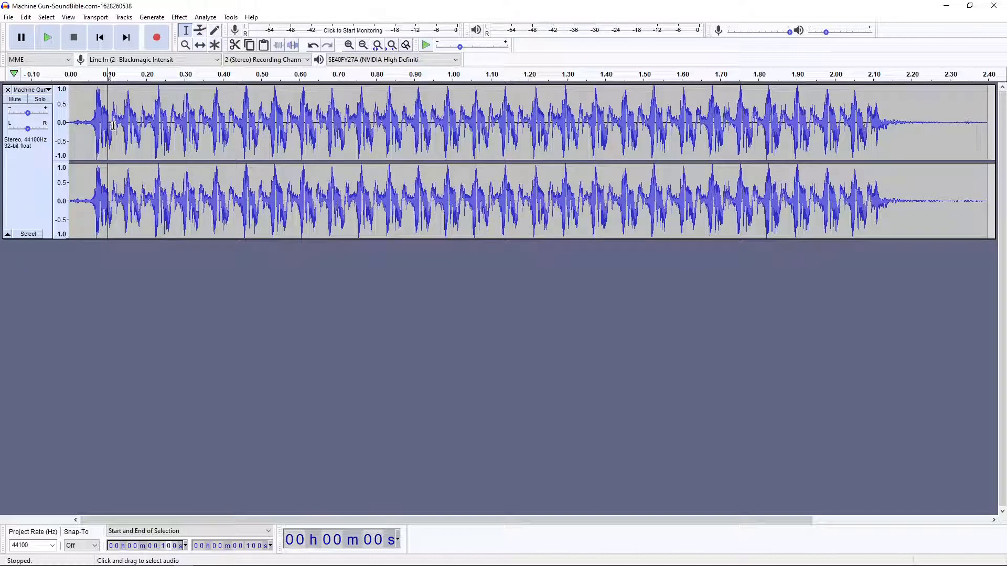
{"action": "left_click", "coordinate": [172, 548]}
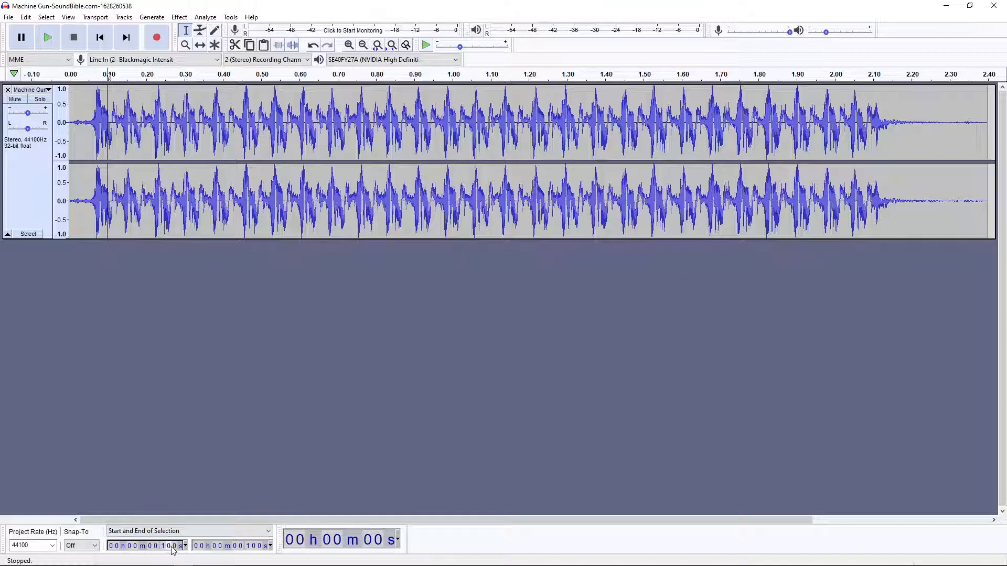
{"action": "type", "text": "2"}
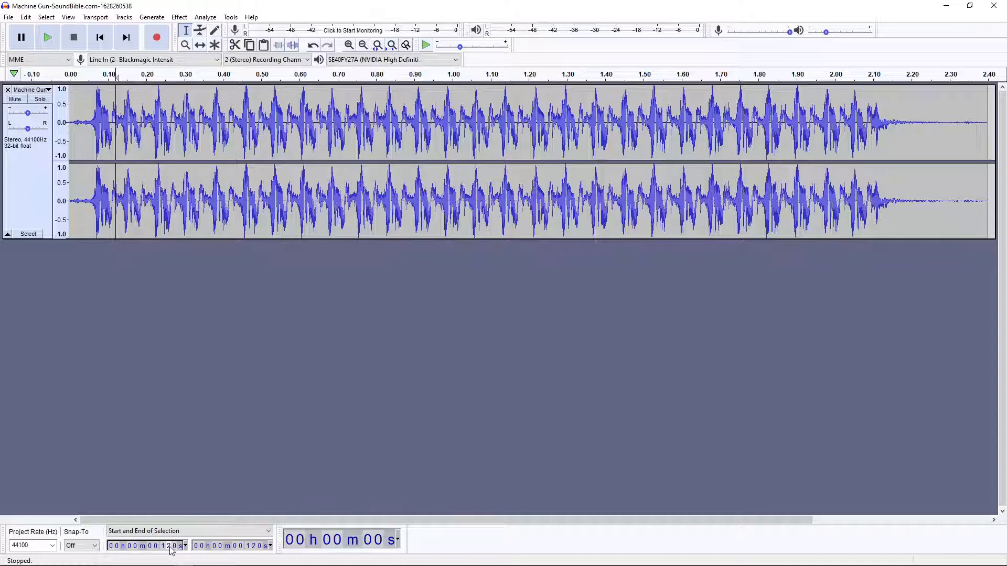
{"action": "scroll", "coordinate": [171, 549], "scroll_direction": "down", "scroll_amount": 1}
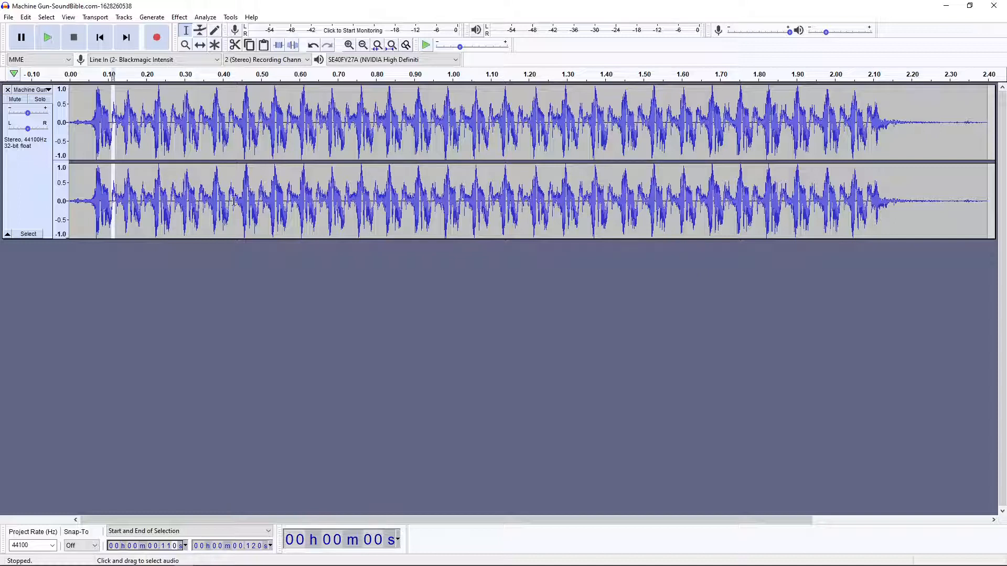
Set the end of the audio selection to 0.493 s in the machine gun track.
{"action": "left_click", "coordinate": [249, 548]}
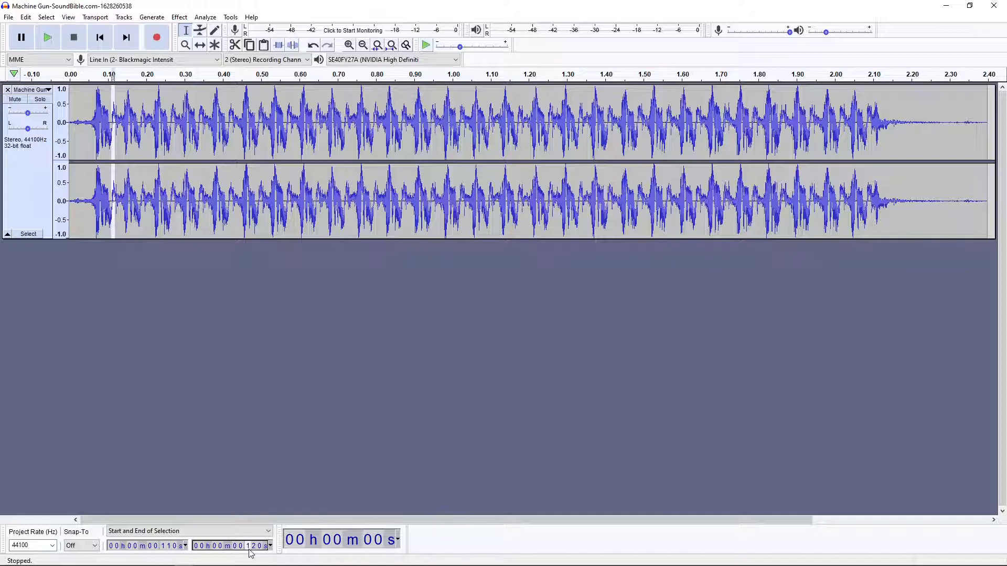
{"action": "type", "text": "40"}
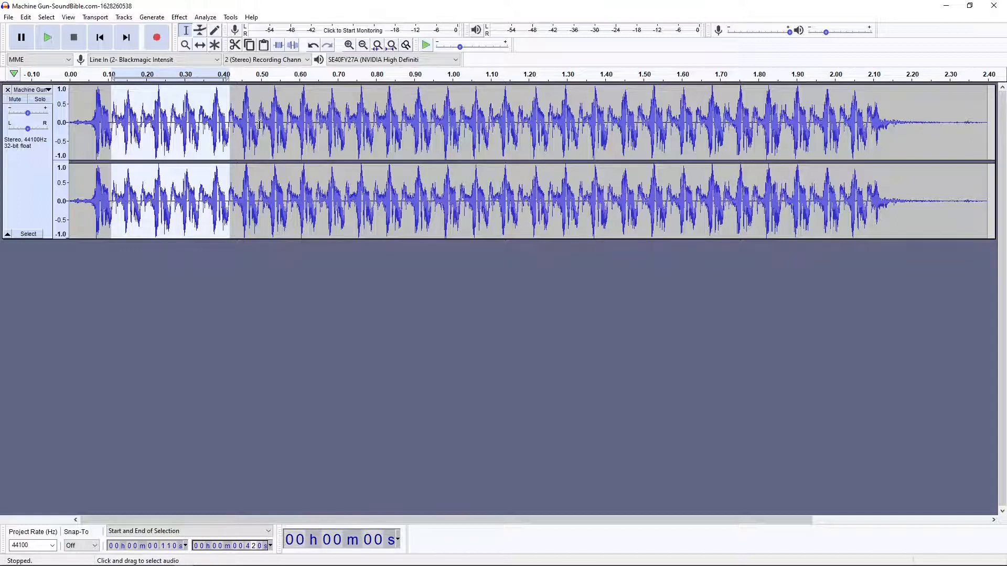
{"action": "left_click", "coordinate": [254, 548]}
{"action": "type", "text": "89"}
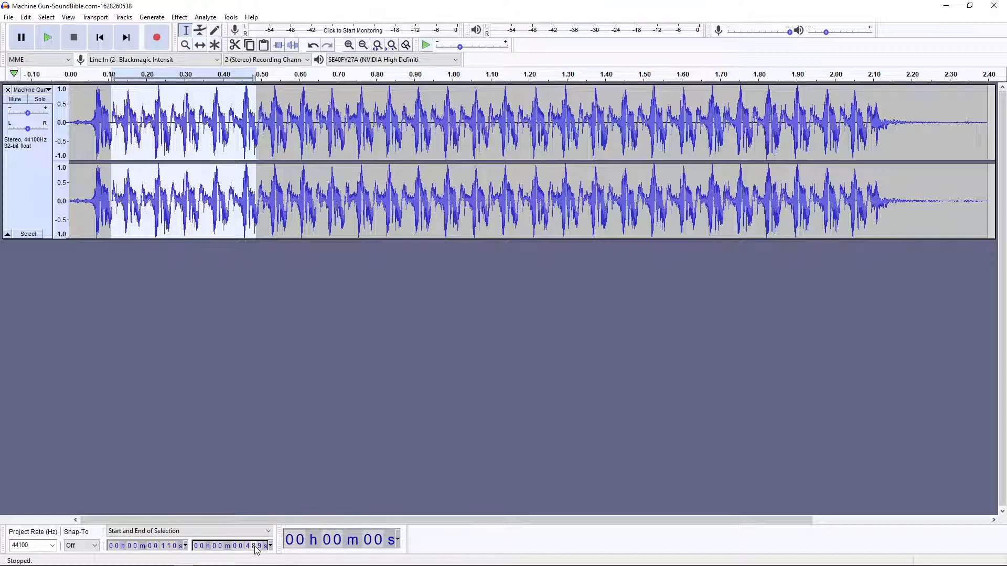
{"action": "scroll", "coordinate": [256, 549], "scroll_direction": "up", "scroll_amount": 1}
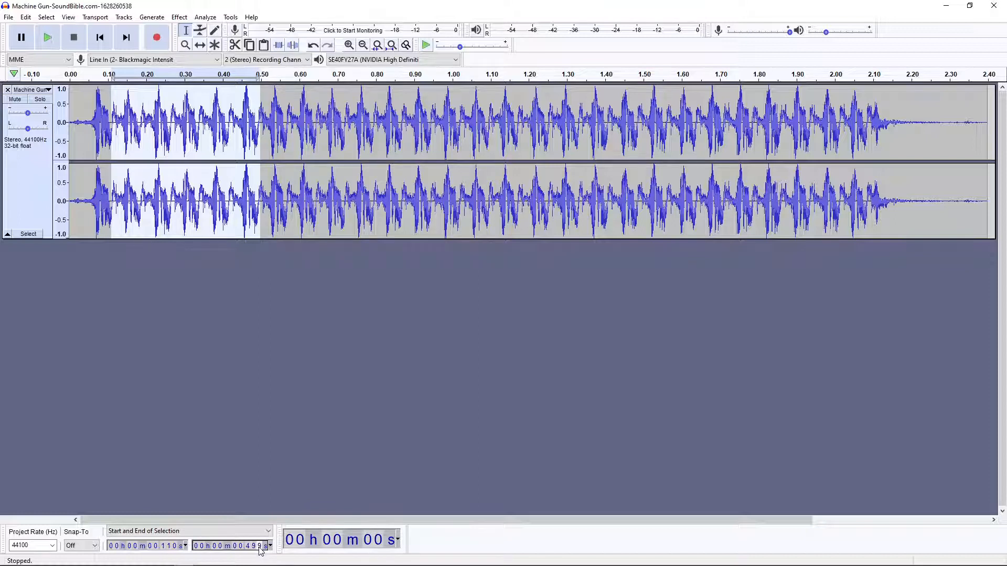
{"action": "type", "text": "0"}
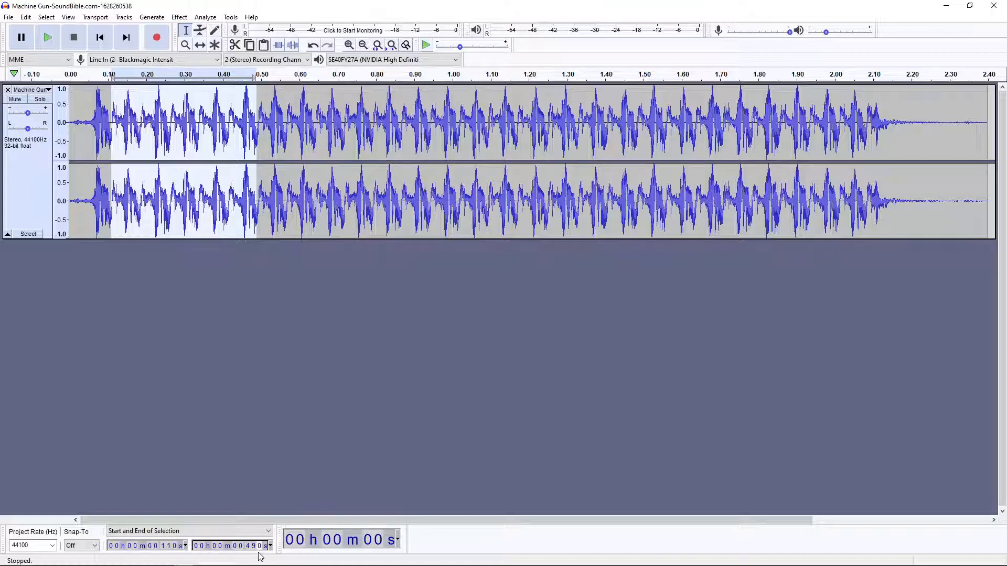
{"action": "type", "text": "1"}
{"action": "type", "text": "2"}
{"action": "type", "text": "3"}
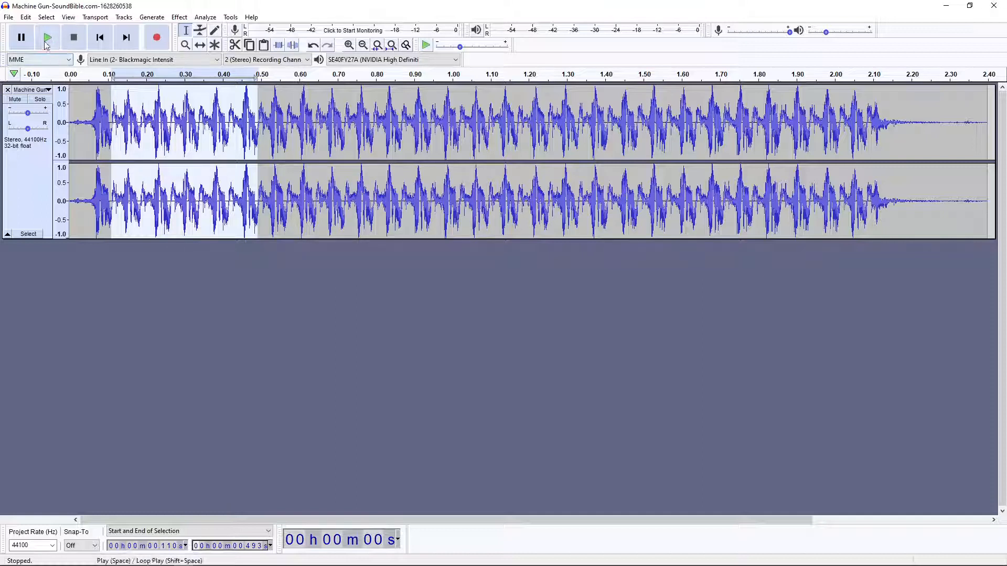
Copy the selected machine gun burst and paste it into a new track below the original.
{"action": "left_click", "coordinate": [25, 18]}
{"action": "left_click", "coordinate": [45, 90]}
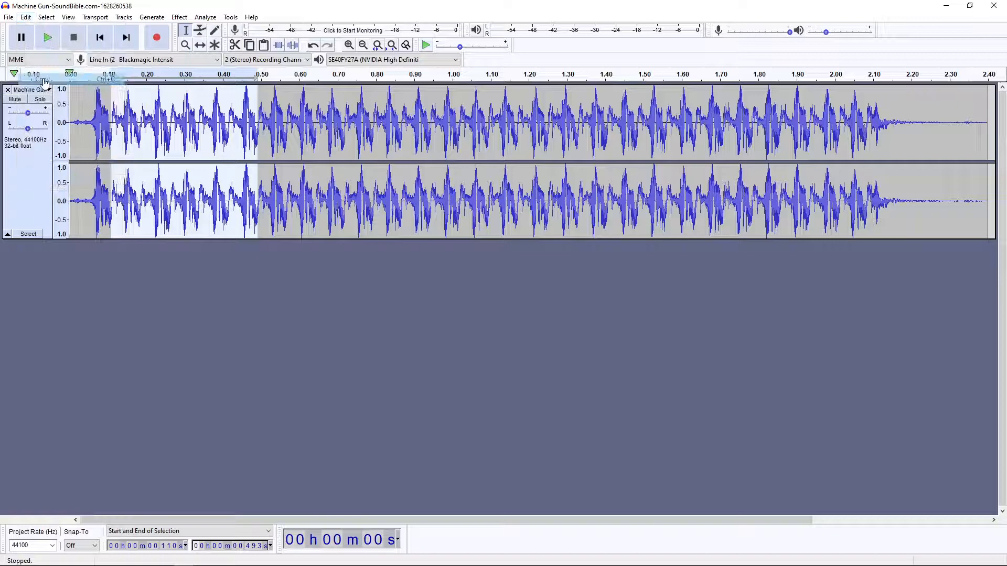
{"action": "left_click", "coordinate": [44, 273]}
{"action": "left_click", "coordinate": [26, 17]}
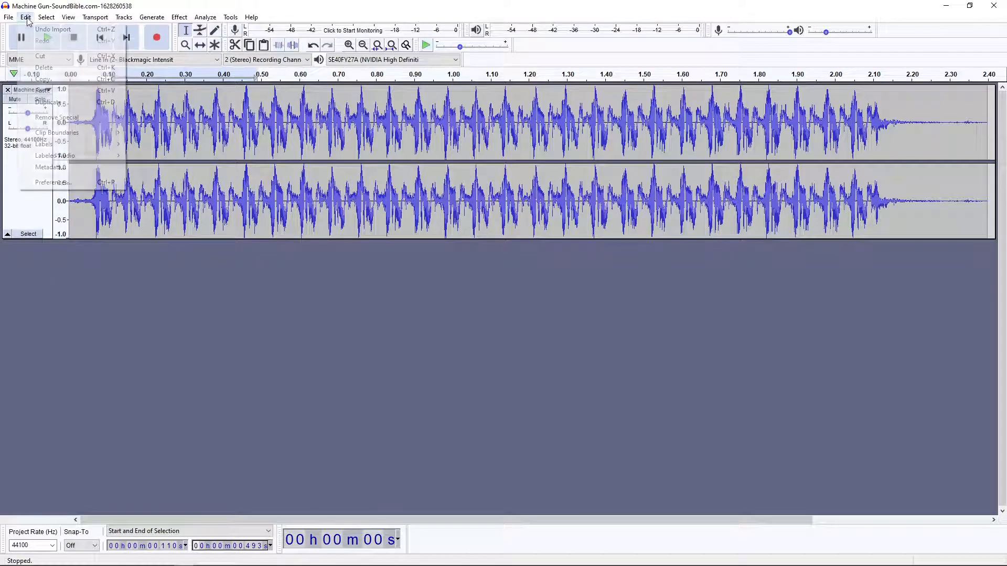
{"action": "left_click", "coordinate": [44, 90]}
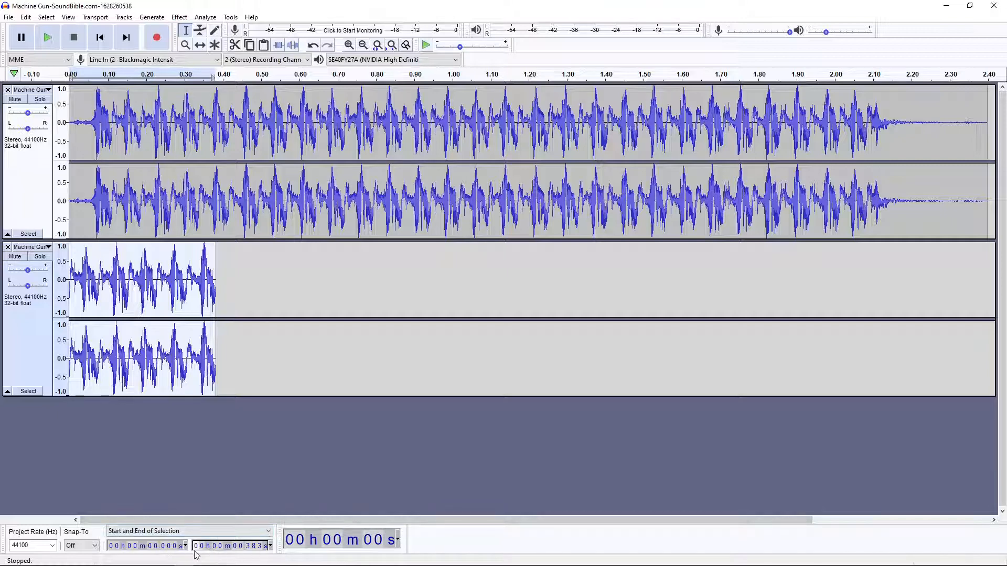
Select the entire original machine gun track above the pasted burst.
{"action": "left_click", "coordinate": [162, 547]}
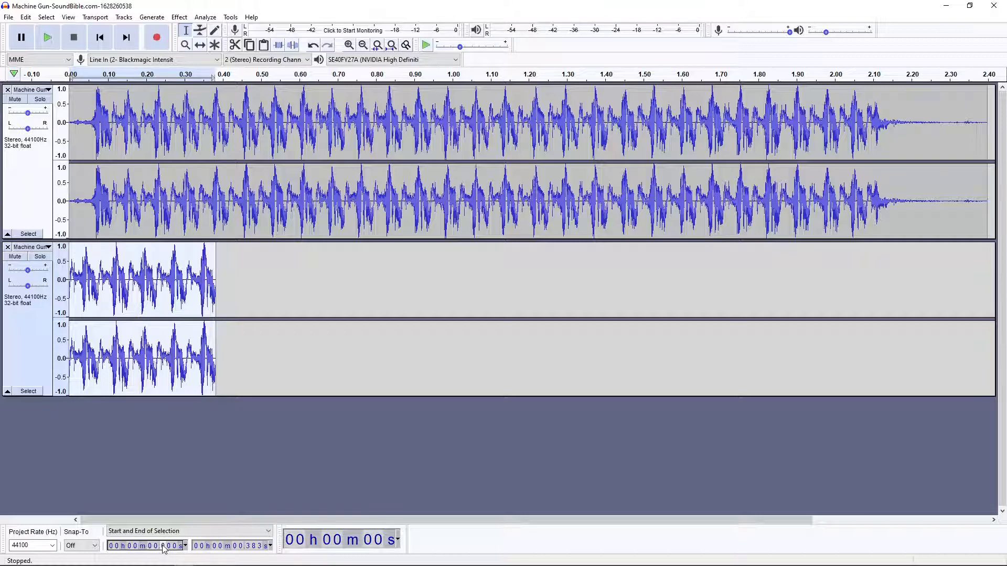
{"action": "type", "text": "5"}
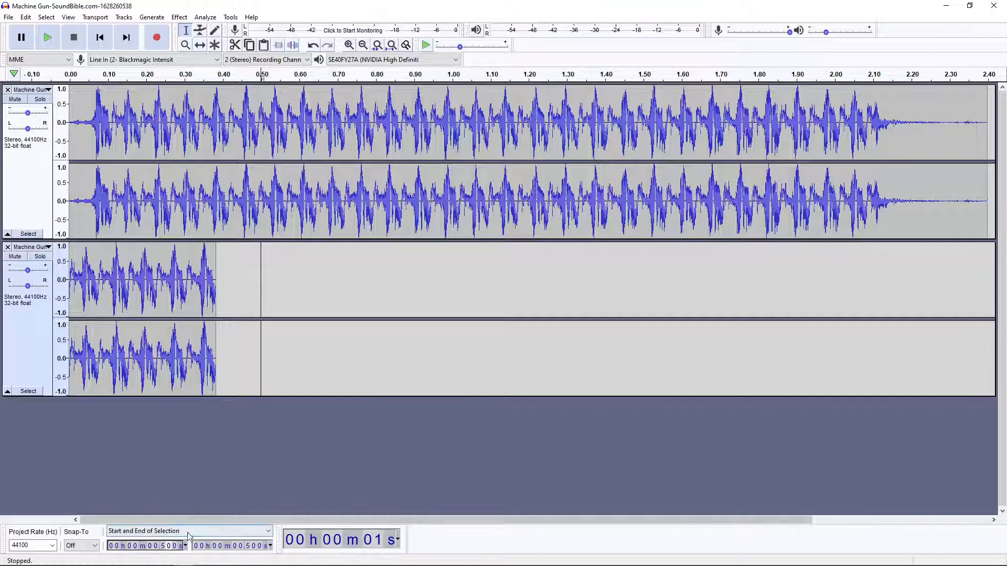
{"action": "left_click", "coordinate": [38, 171]}
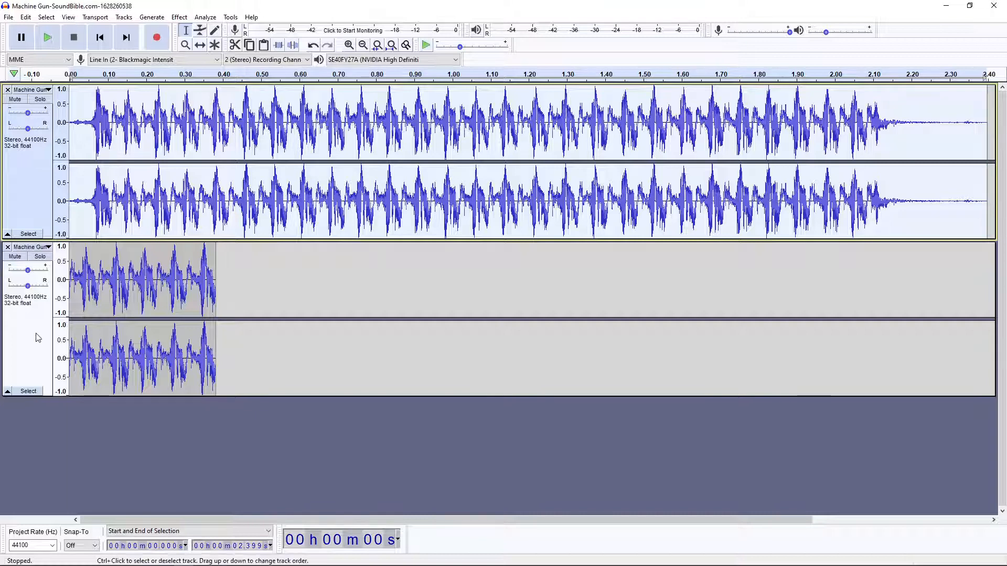
{"action": "left_click", "coordinate": [39, 300]}
{"action": "left_click", "coordinate": [34, 189]}
{"action": "left_click", "coordinate": [32, 332]}
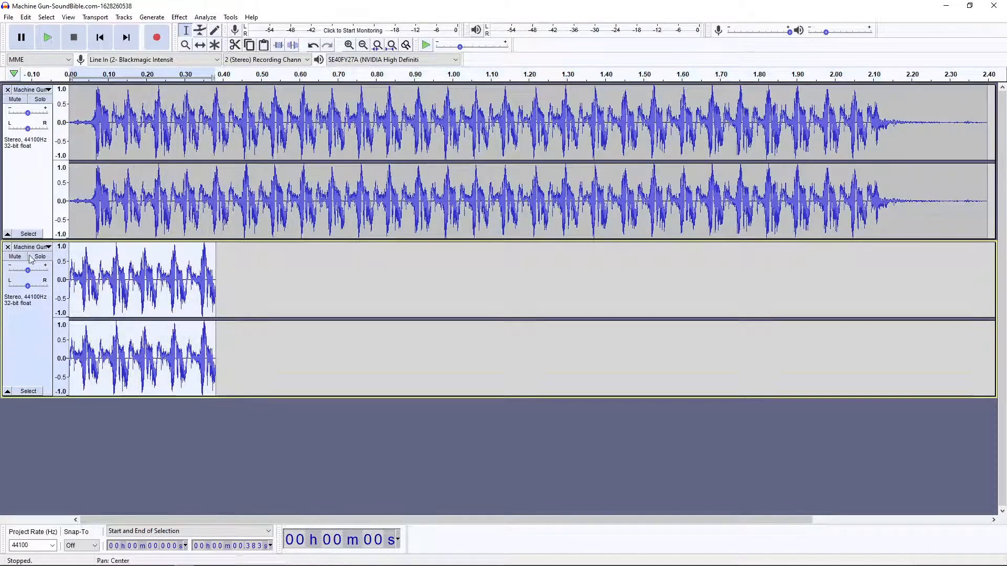
{"action": "left_click", "coordinate": [33, 185]}
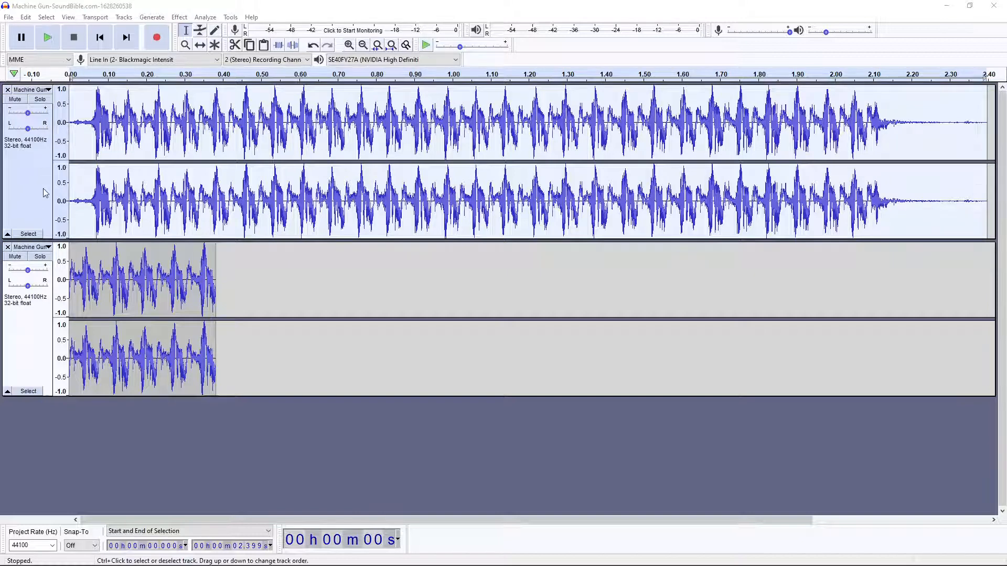
{"action": "left_click", "coordinate": [48, 41]}
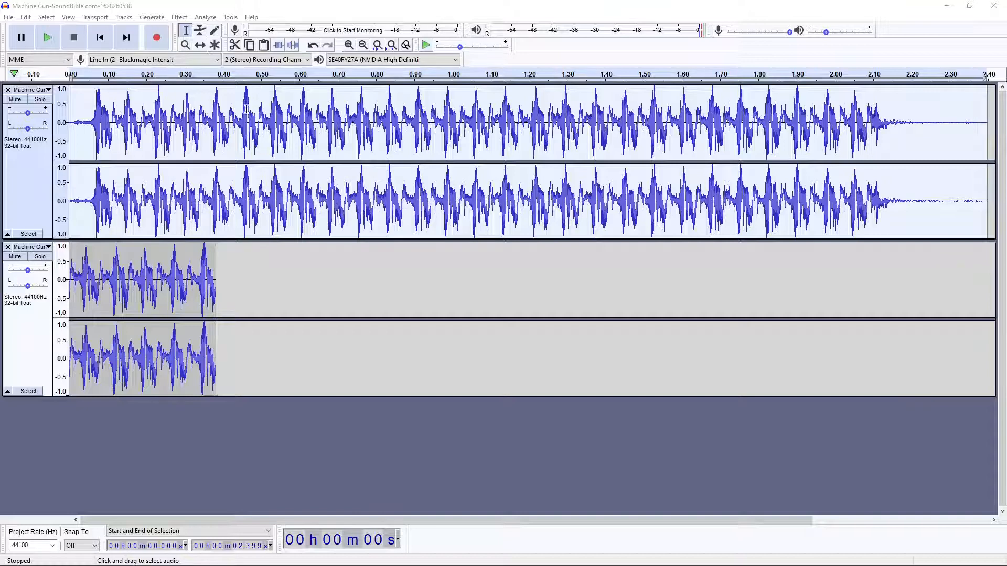
{"action": "left_click", "coordinate": [20, 183]}
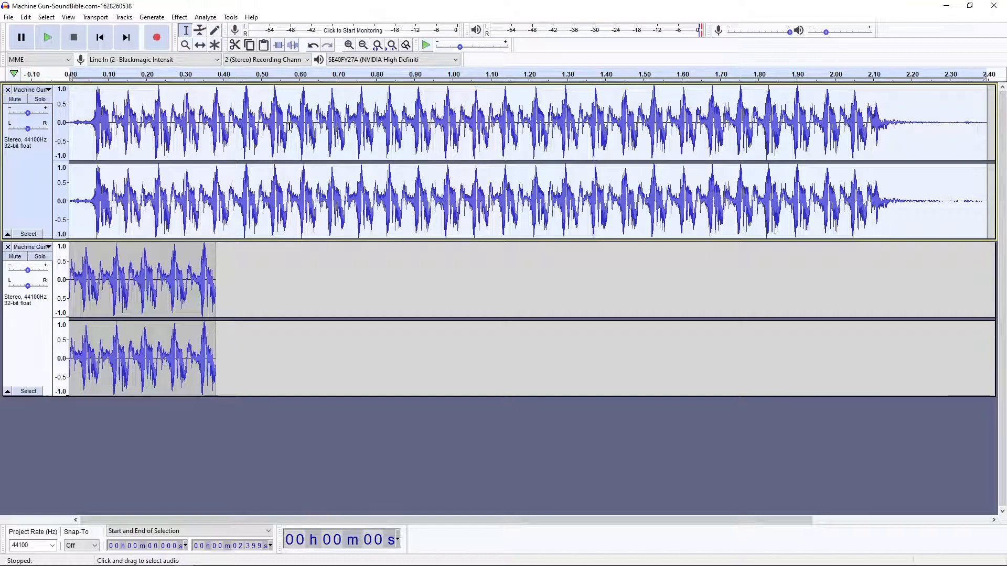
Set the start of the audio selection in the original machine gun track to 0.570 s.
{"action": "left_click", "coordinate": [163, 546]}
{"action": "type", "text": "5"}
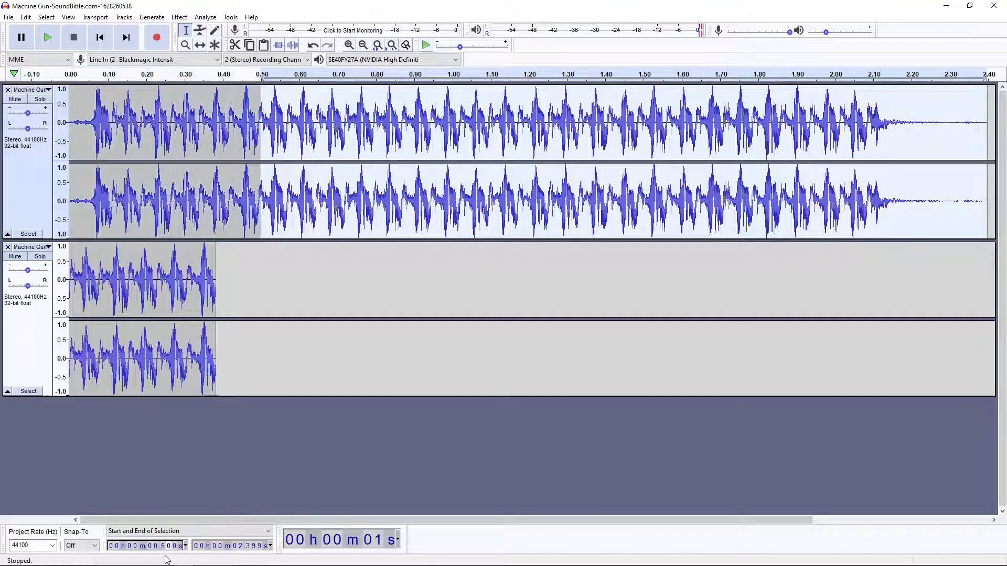
{"action": "type", "text": "5"}
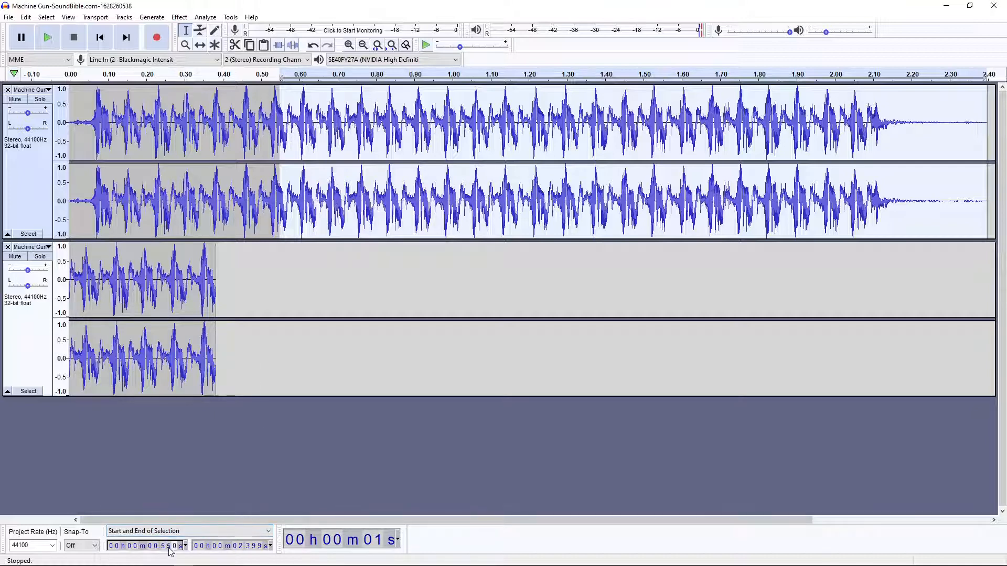
{"action": "type", "text": "6"}
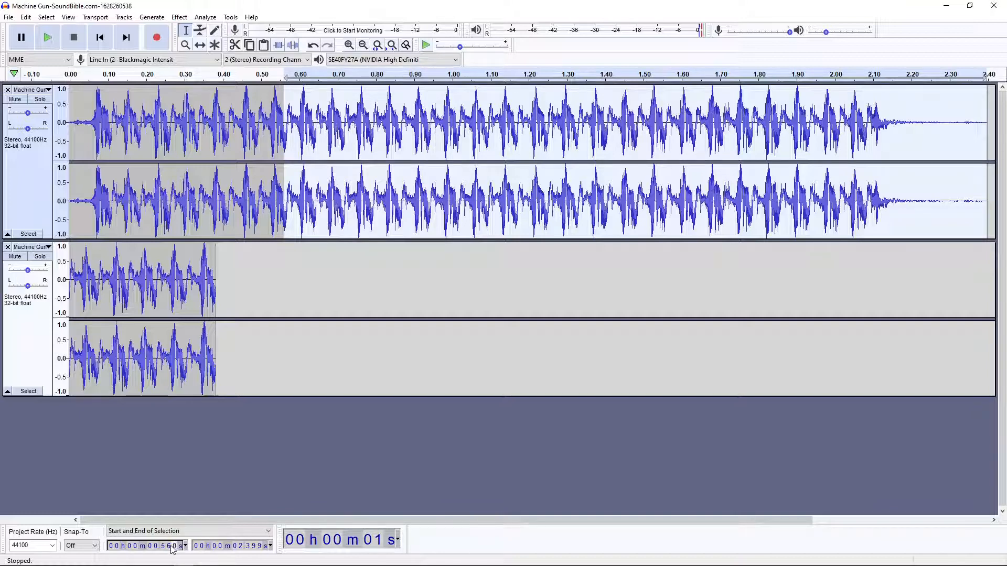
{"action": "left_click", "coordinate": [171, 546]}
{"action": "type", "text": "7"}
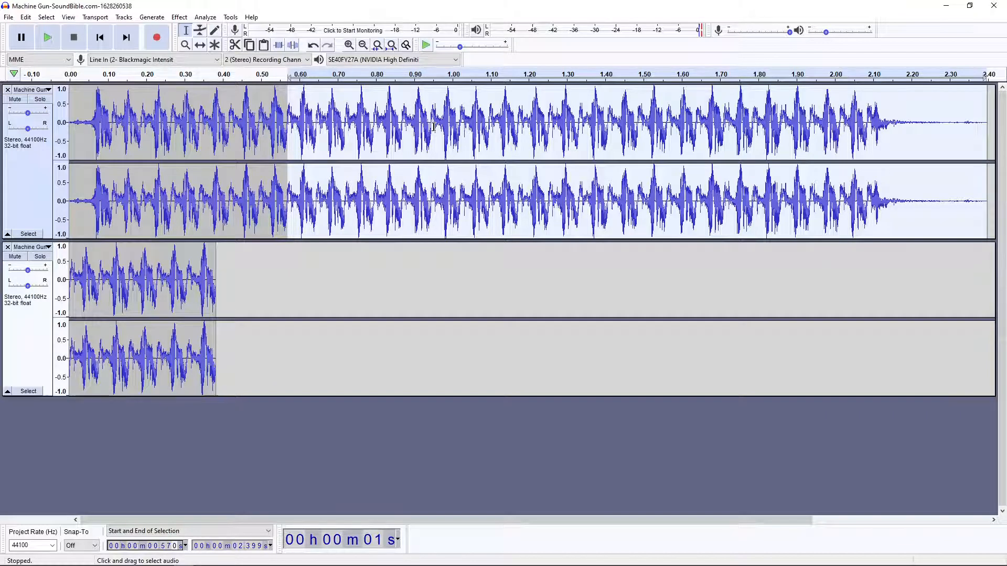
Set the end of the audio selection in the original track to 0.959 s.
{"action": "left_click", "coordinate": [242, 547]}
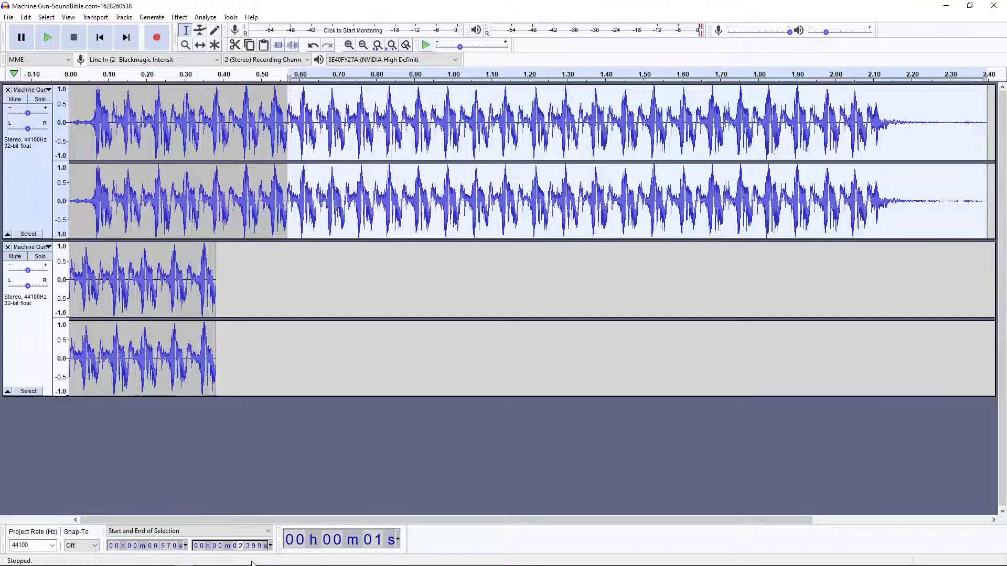
{"action": "type", "text": "0.9"}
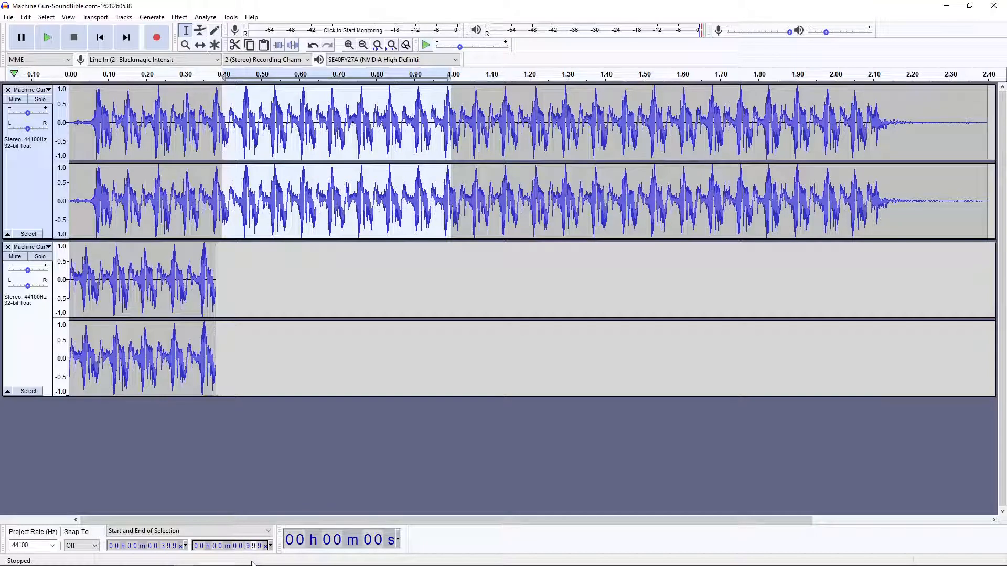
{"action": "type", "text": "5"}
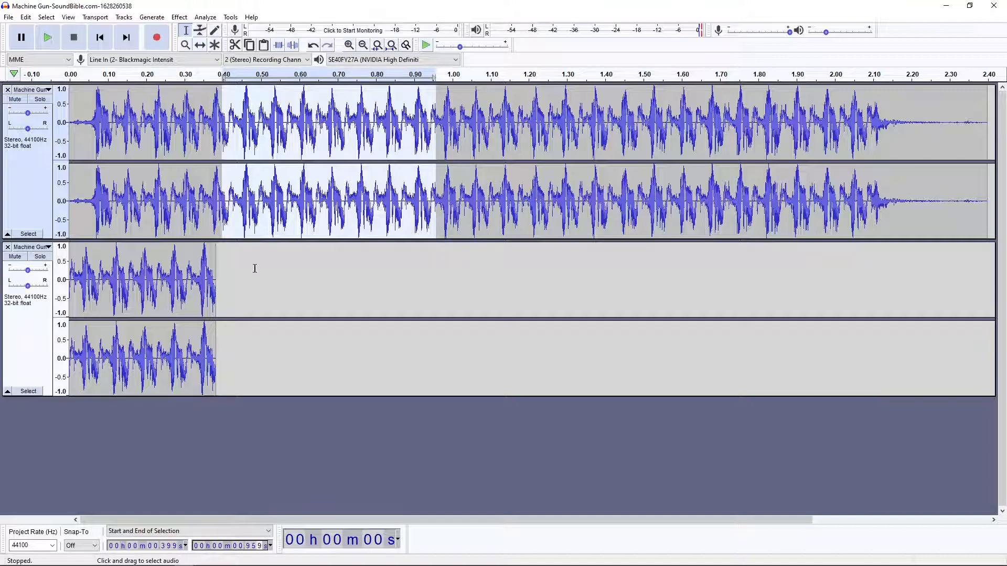
Set the start of the audio selection in the original track to 0.647 s.
{"action": "left_click", "coordinate": [165, 546]}
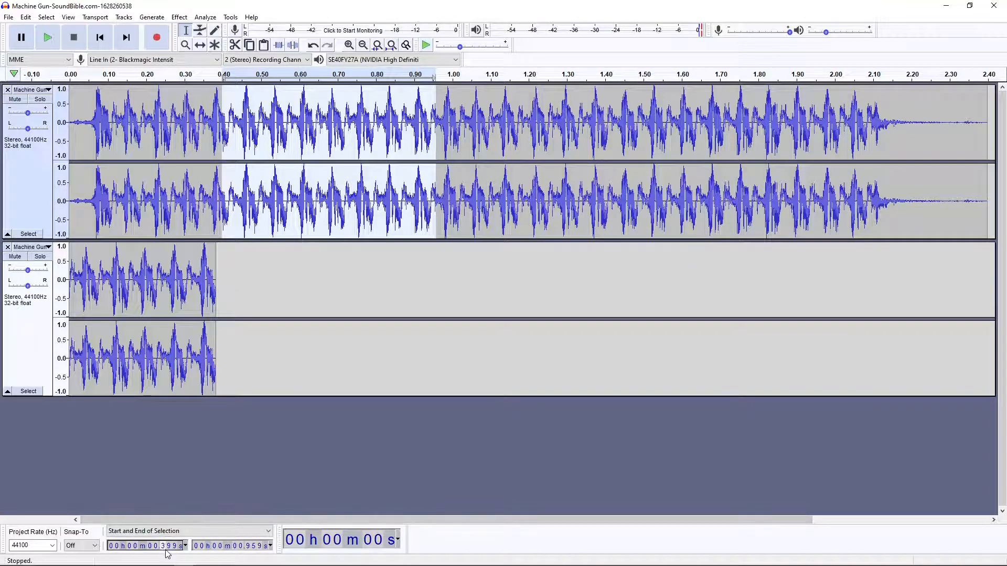
{"action": "type", "text": "6"}
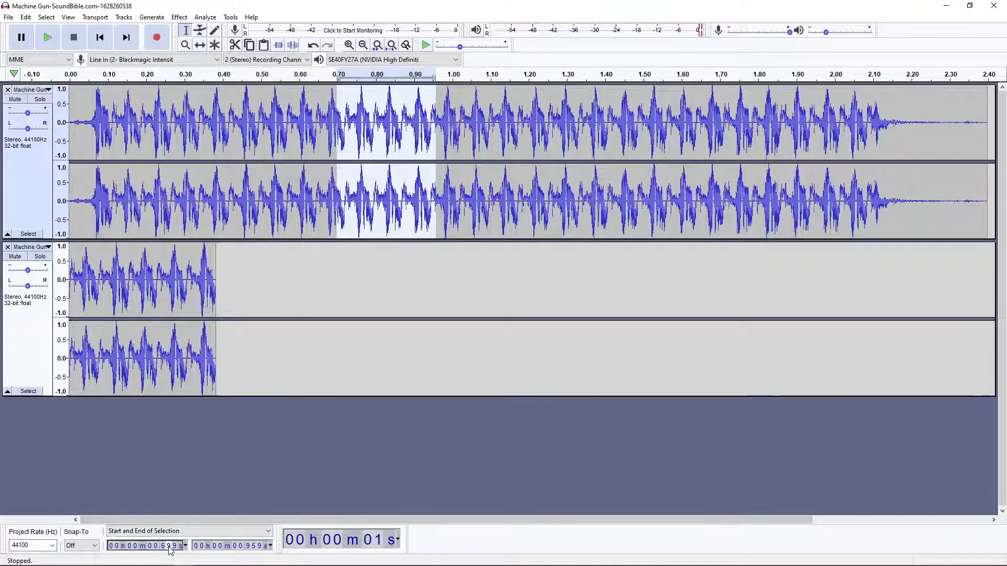
{"action": "scroll", "coordinate": [169, 551], "scroll_direction": "down", "scroll_amount": 5}
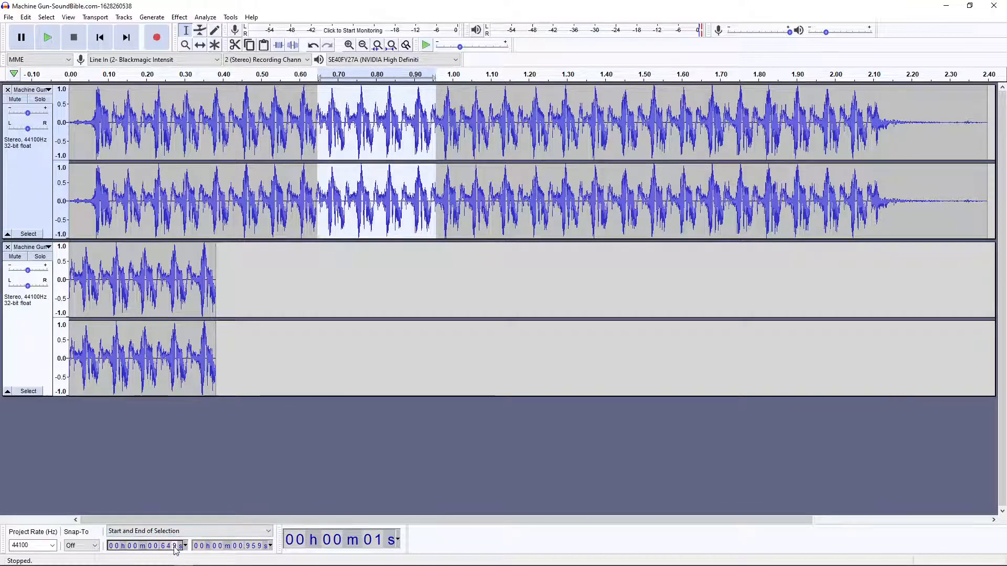
{"action": "type", "text": "8"}
{"action": "key", "text": "Down"}
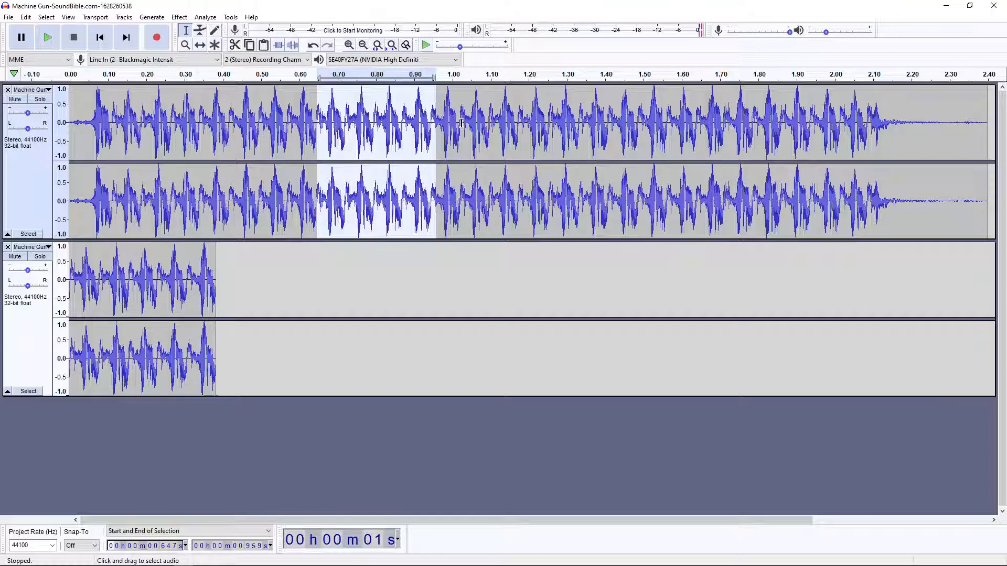
Set the end of the audio selection in the original track to 1.019 s.
{"action": "left_click", "coordinate": [241, 547]}
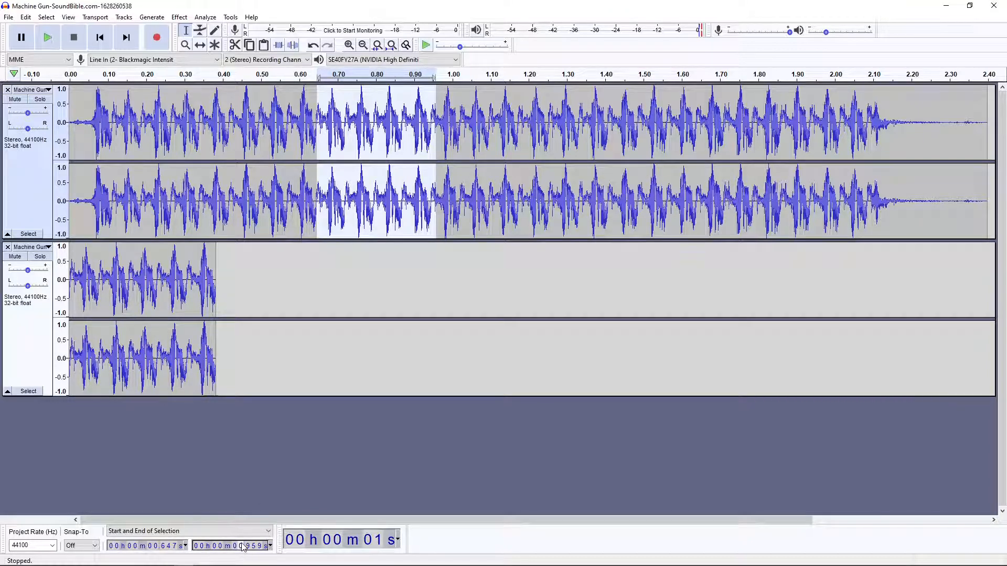
{"action": "type", "text": "1."}
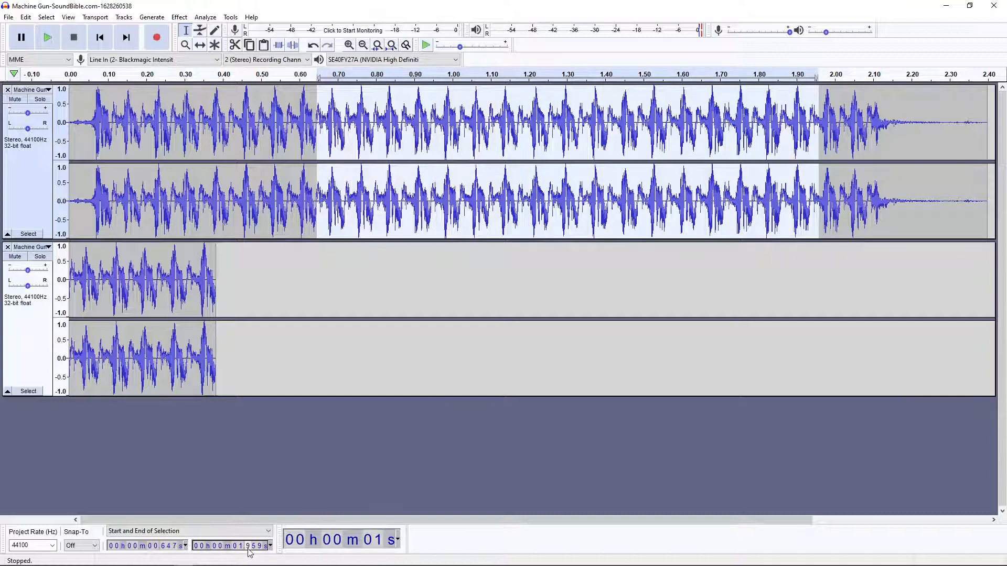
{"action": "type", "text": "2"}
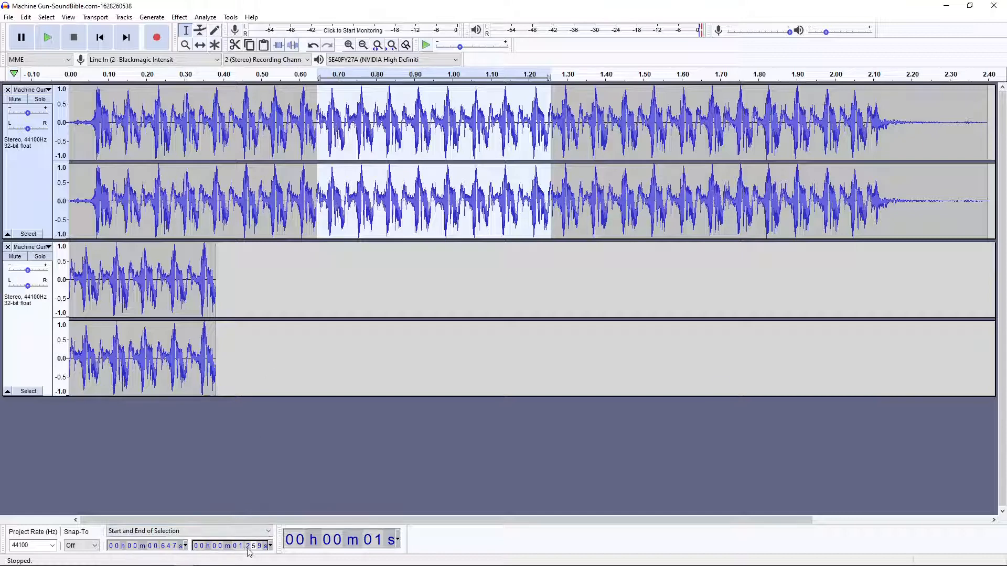
{"action": "type", "text": "0"}
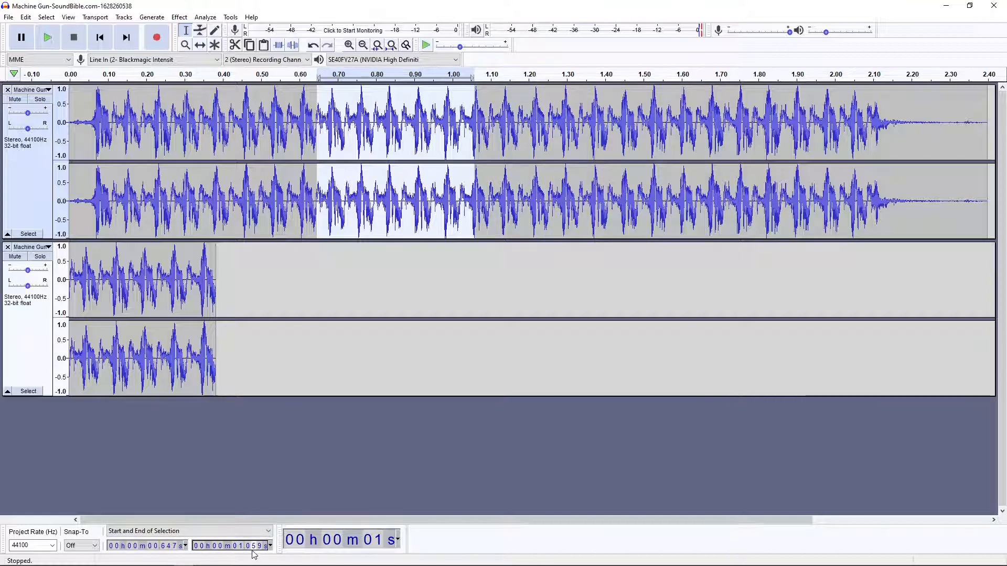
{"action": "type", "text": "2"}
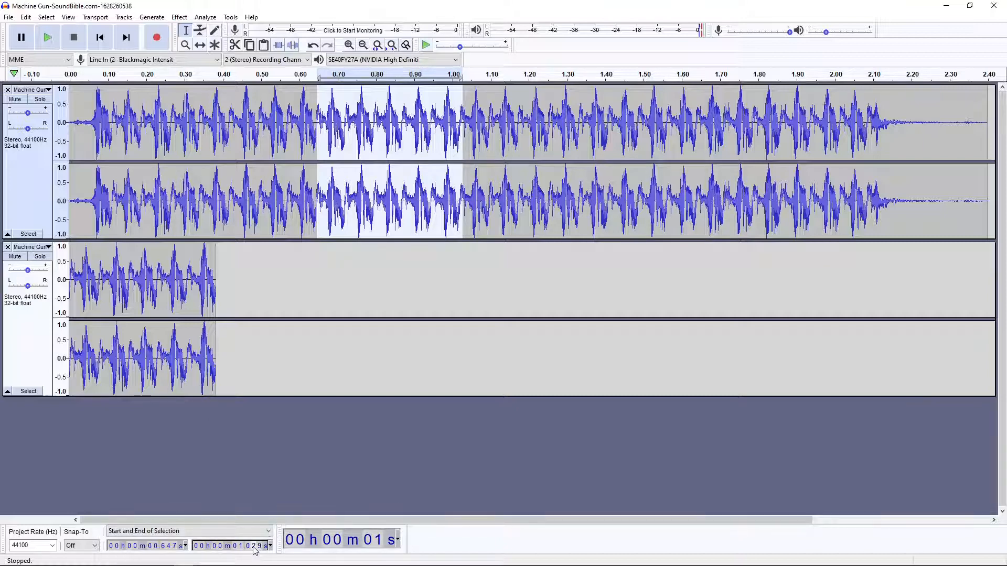
{"action": "scroll", "coordinate": [253, 549], "scroll_direction": "down", "scroll_amount": 1}
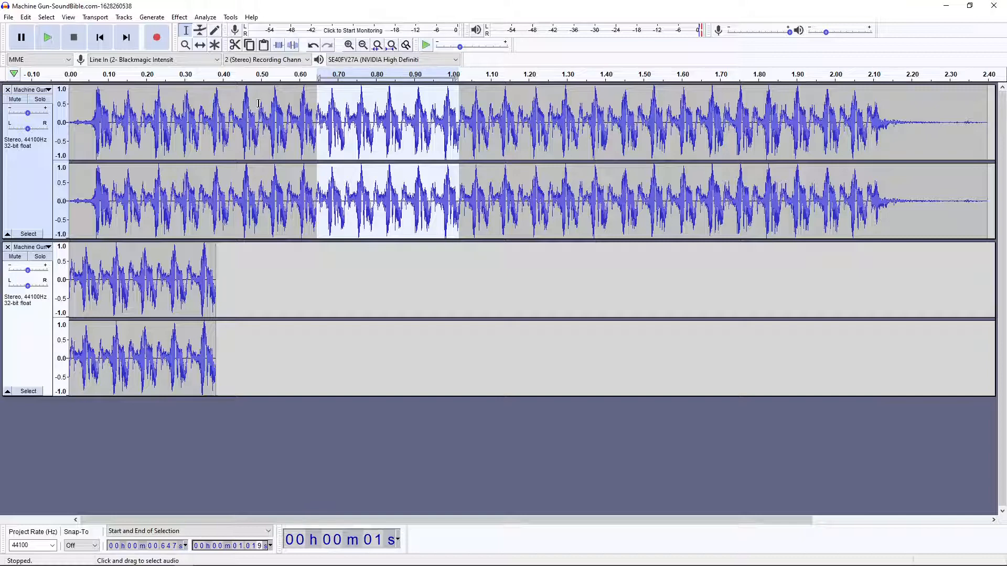
Copy the selected section of the original track and paste it into a new track below the first burst.
{"action": "left_click", "coordinate": [25, 17]}
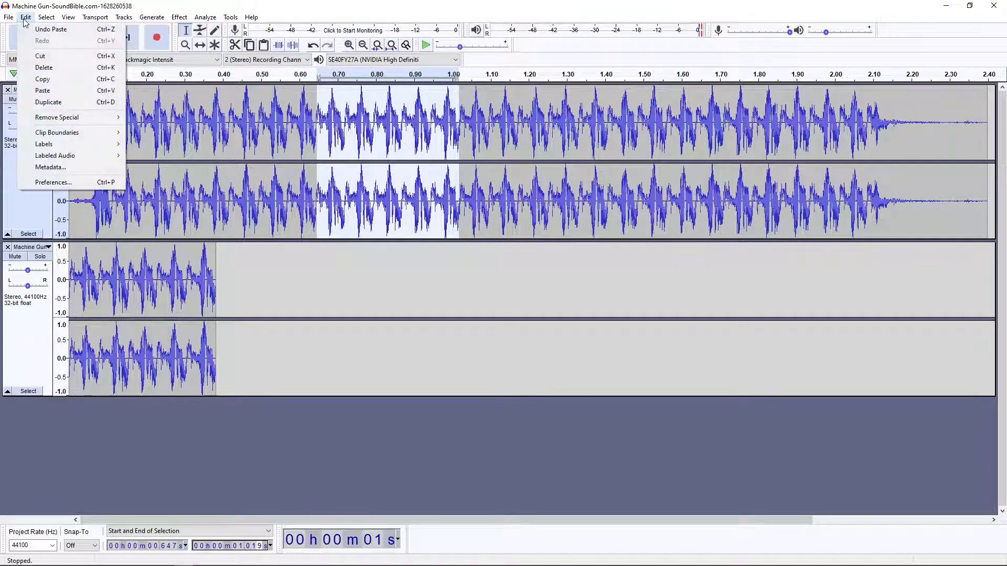
{"action": "left_click", "coordinate": [38, 80]}
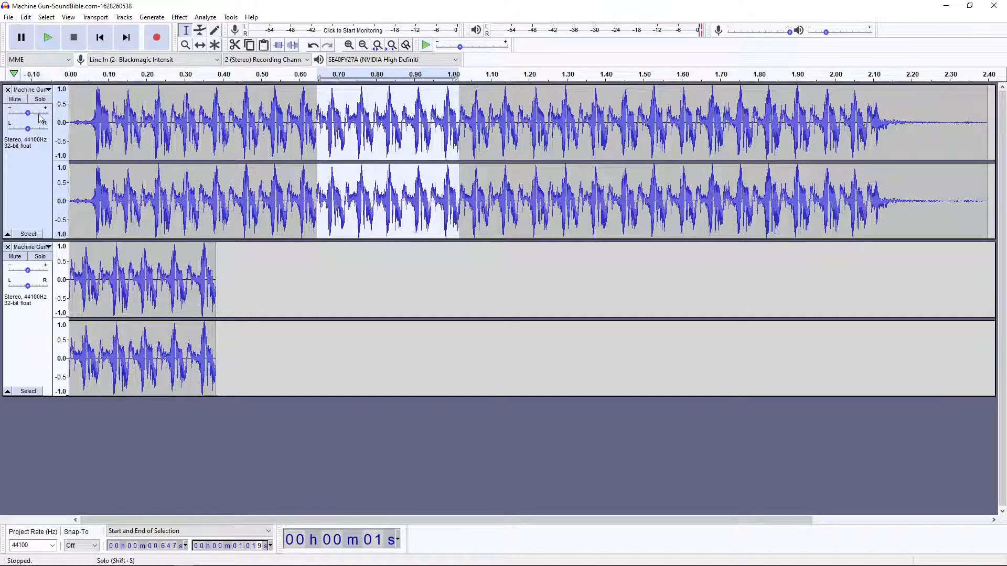
{"action": "left_click", "coordinate": [43, 439]}
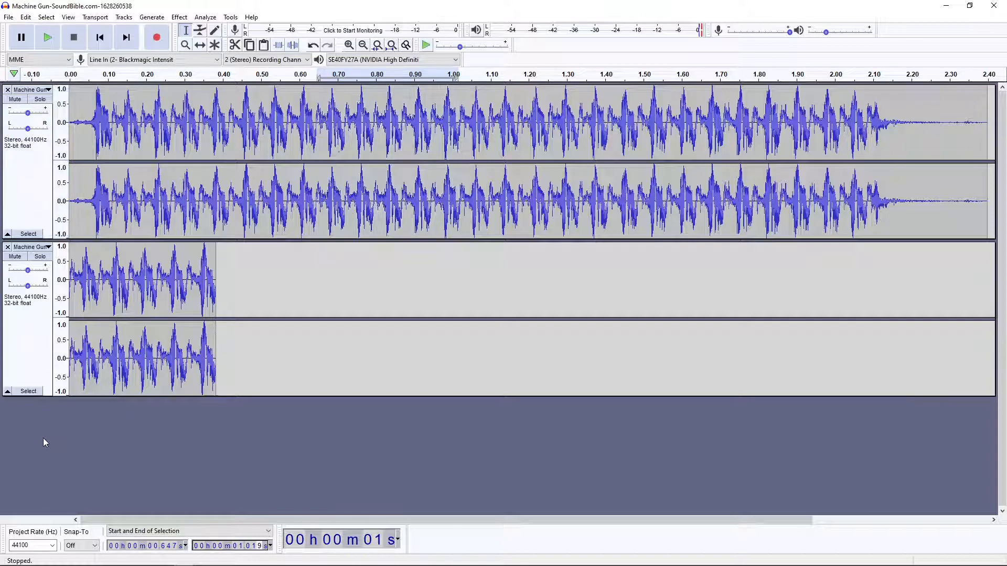
{"action": "left_click", "coordinate": [25, 17]}
{"action": "left_click", "coordinate": [42, 91]}
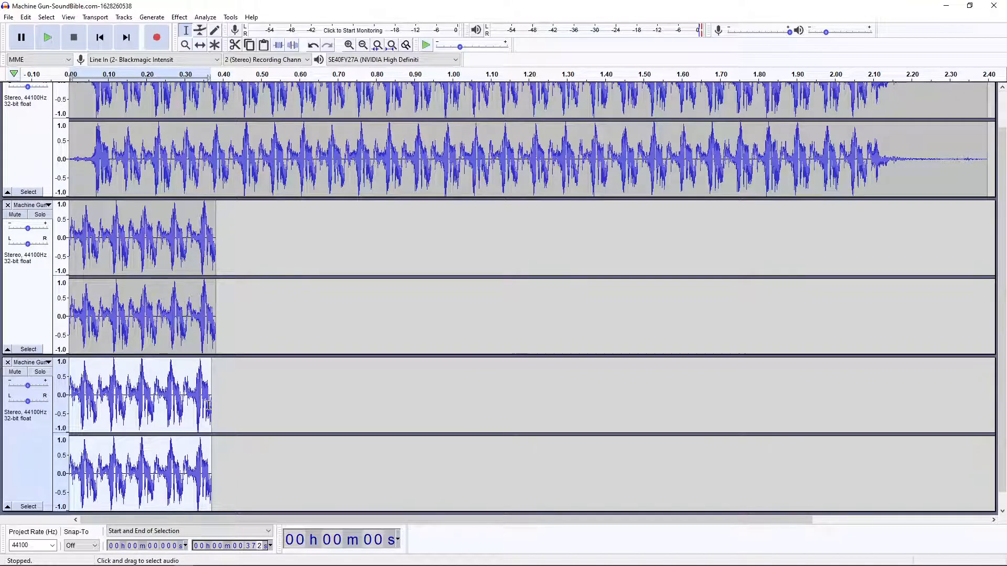
Remove the original full-length machine gun track, keeping only the short burst tracks.
{"action": "scroll", "coordinate": [231, 351], "scroll_direction": "up", "scroll_amount": 2}
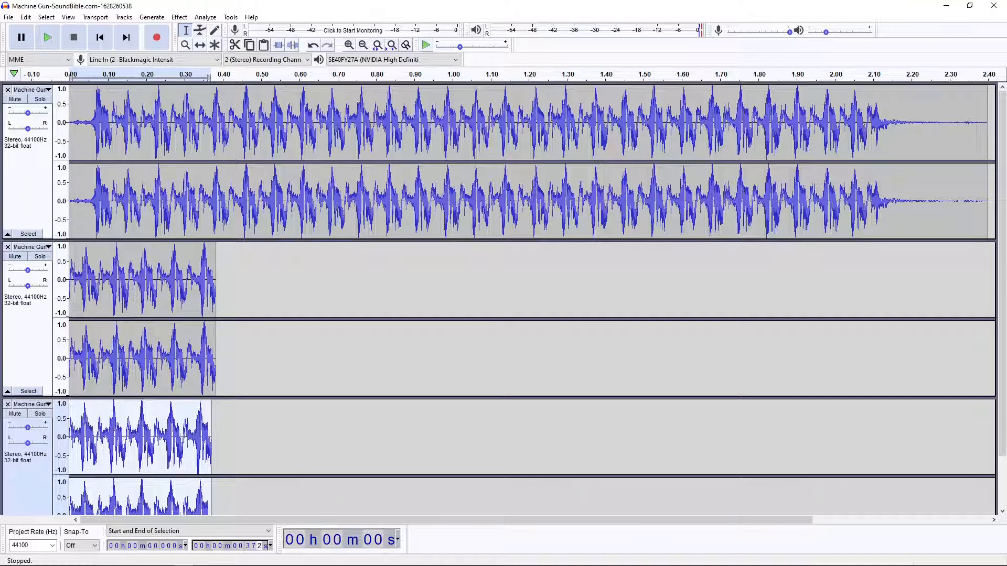
{"action": "scroll", "coordinate": [147, 189], "scroll_direction": "down", "scroll_amount": 3}
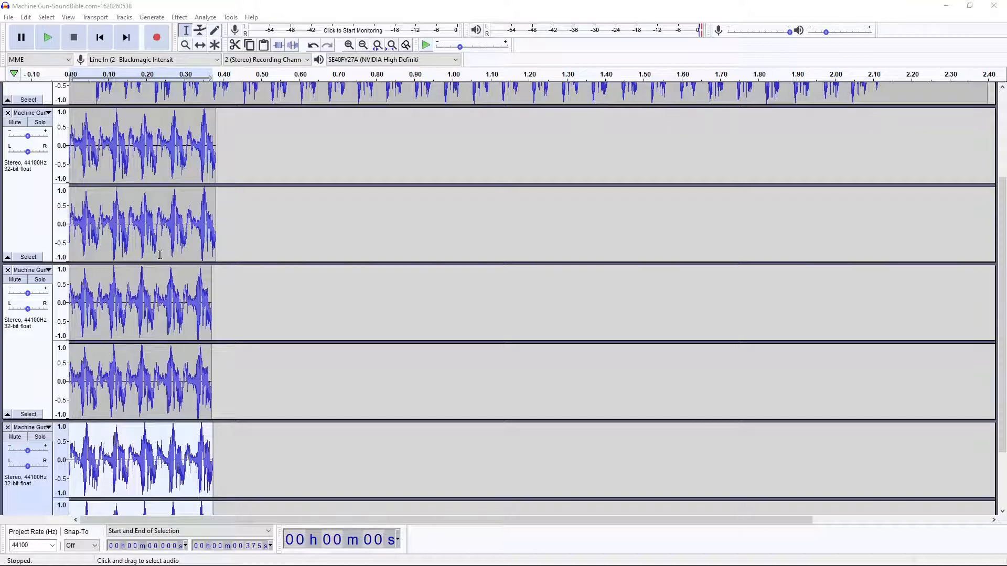
{"action": "scroll", "coordinate": [160, 255], "scroll_direction": "up", "scroll_amount": 1}
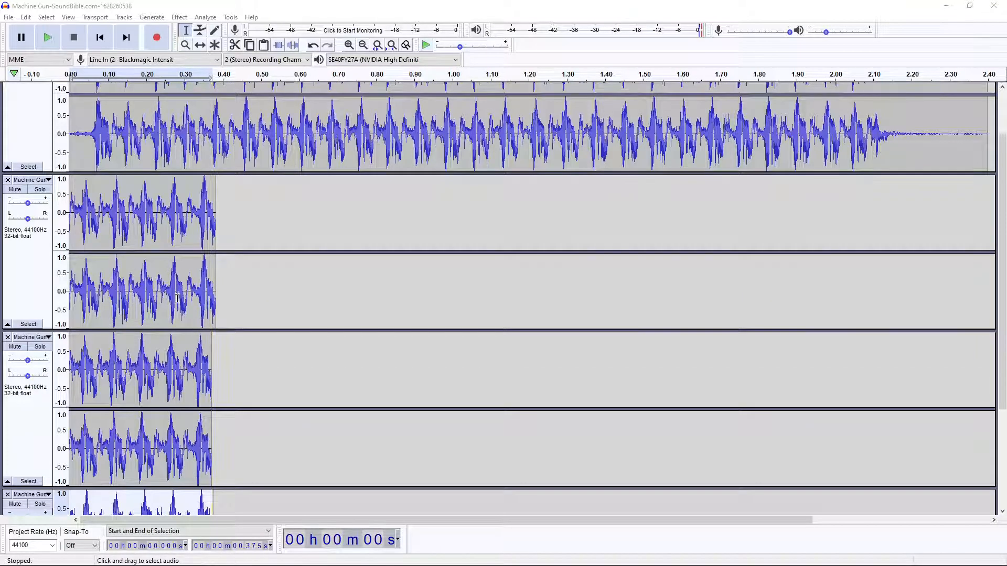
{"action": "scroll", "coordinate": [178, 293], "scroll_direction": "up", "scroll_amount": 1}
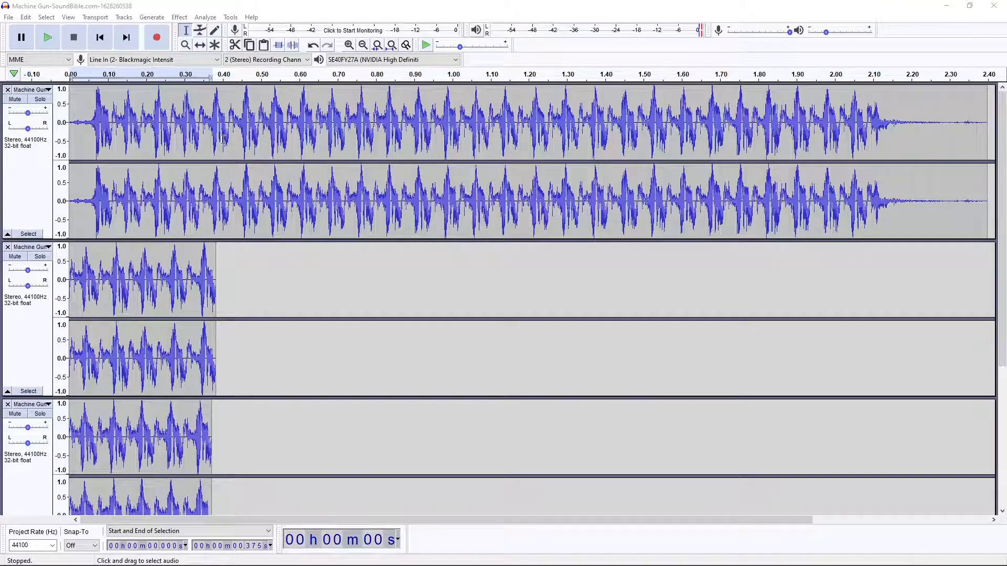
{"action": "left_click", "coordinate": [7, 90]}
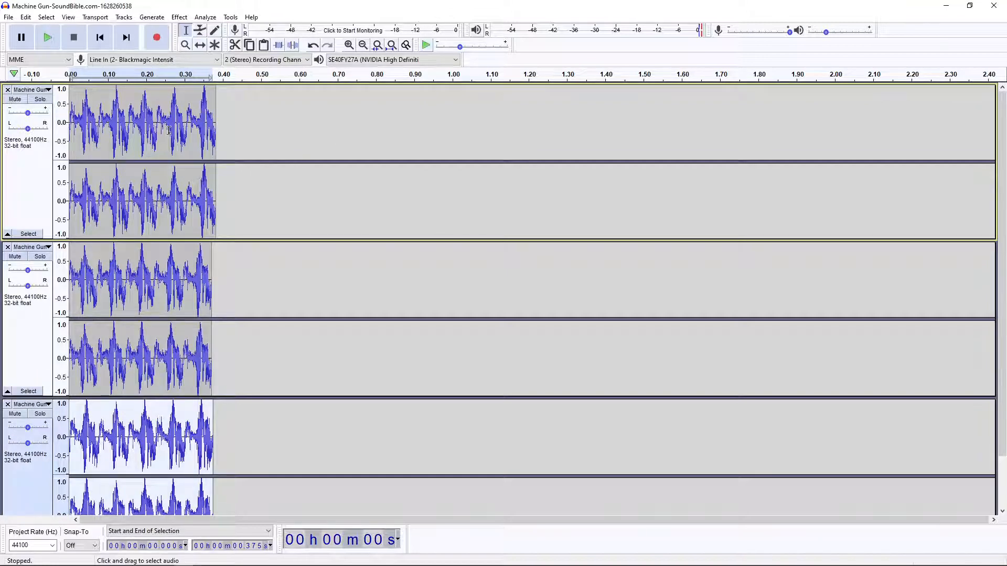
Mute the second and third burst tracks.
{"action": "scroll", "coordinate": [325, 210], "scroll_direction": "down", "scroll_amount": 2}
{"action": "scroll", "coordinate": [294, 230], "scroll_direction": "up", "scroll_amount": 2}
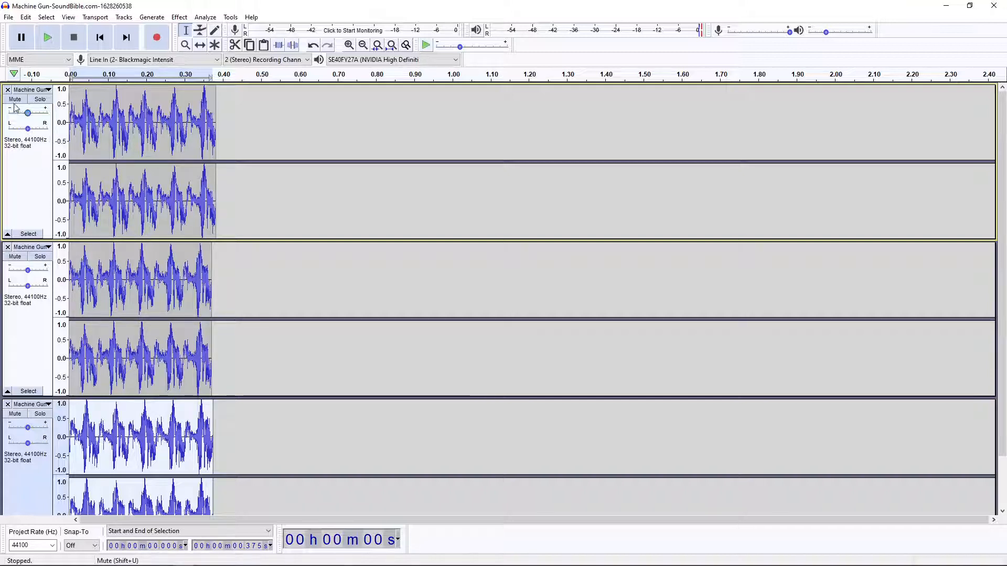
{"action": "left_click", "coordinate": [15, 257]}
{"action": "left_click", "coordinate": [22, 417]}
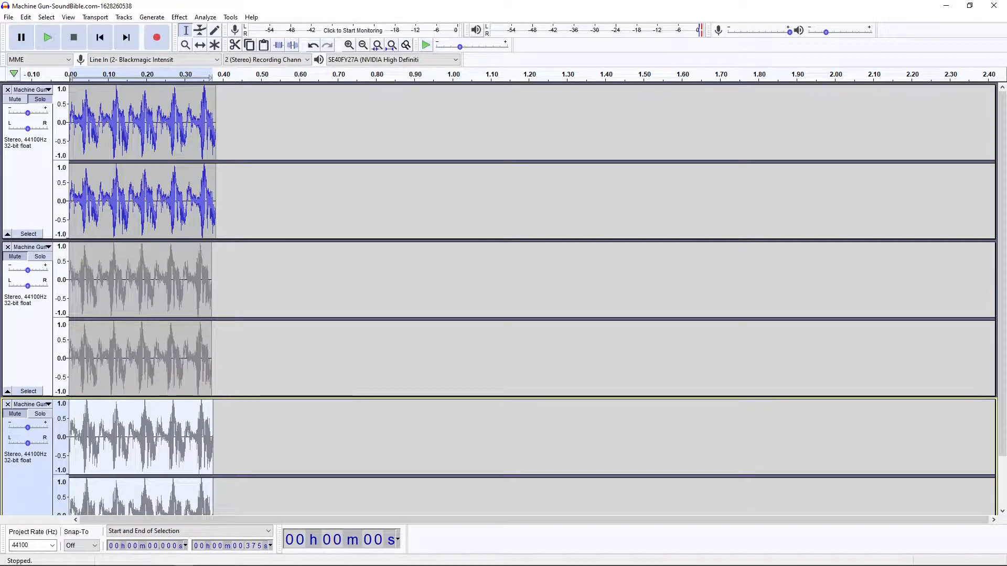
Export the unmuted first burst as an OGG file named Machine Gun-01 in the Machine Guns folder.
{"action": "left_click", "coordinate": [9, 18]}
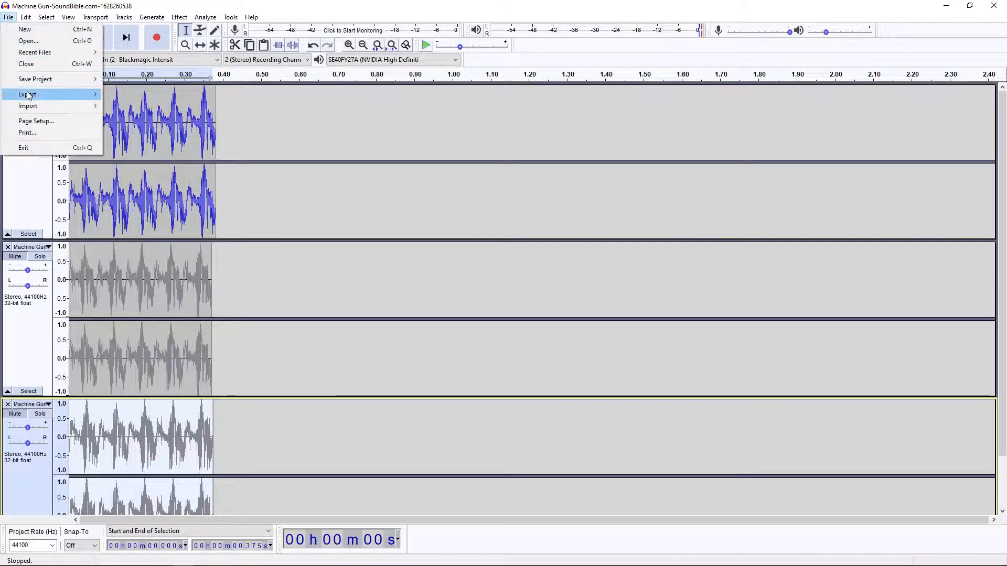
{"action": "mouse_move", "coordinate": [28, 94]}
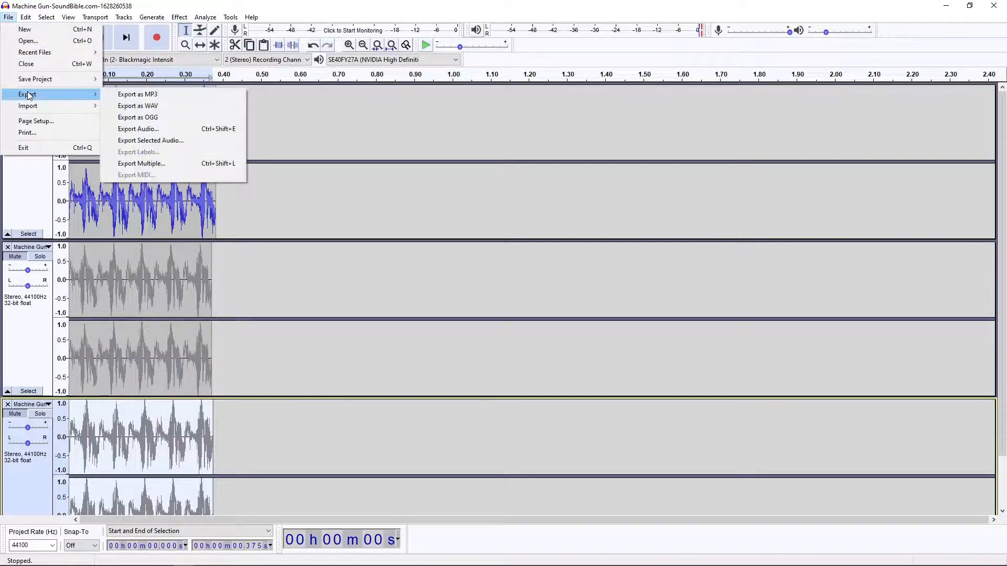
{"action": "left_click", "coordinate": [143, 118]}
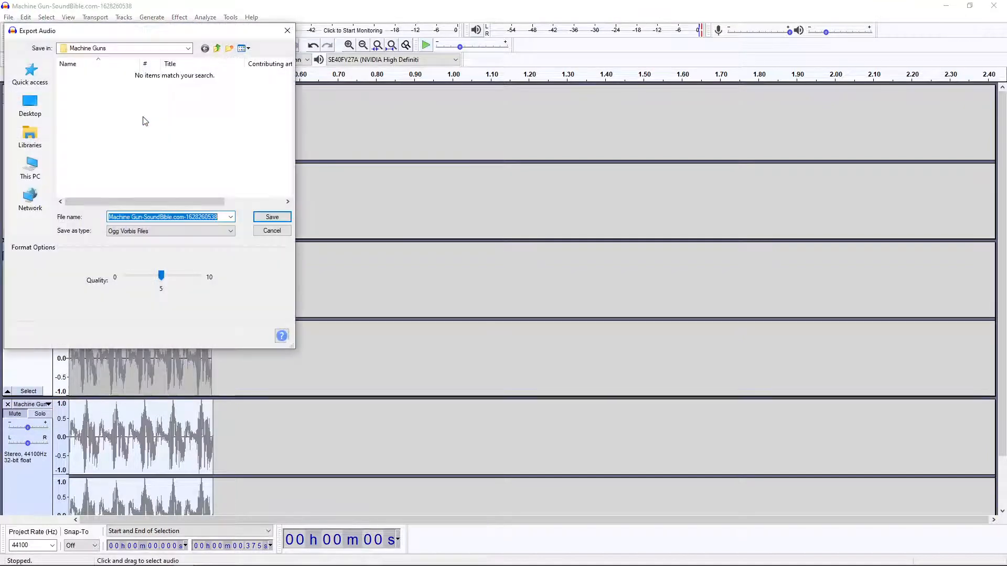
{"action": "left_click", "coordinate": [220, 217]}
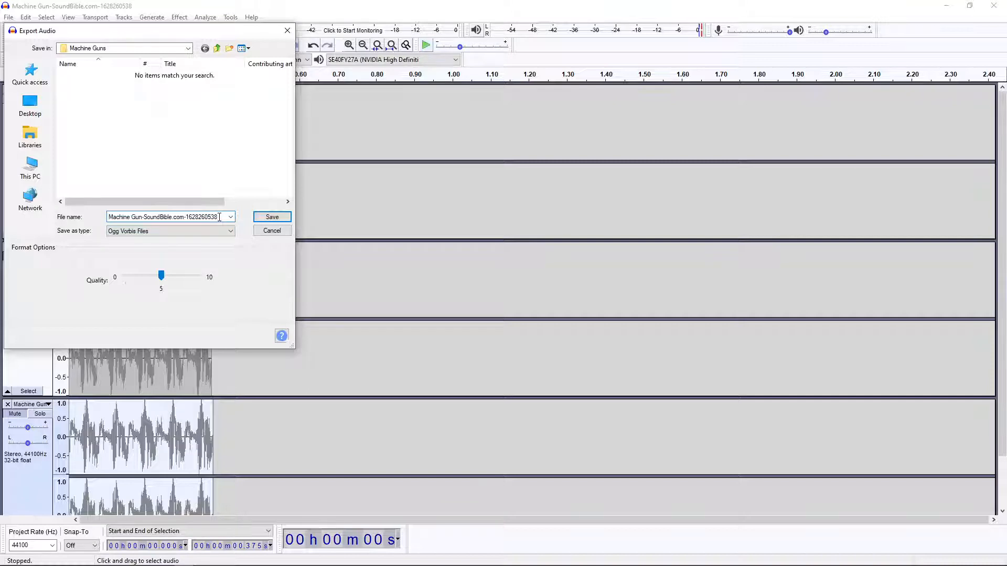
{"action": "key", "text": "BackSpace"}
{"action": "key", "text": "BackSpace"}
{"action": "key", "text": "BackSpace"}
{"action": "key", "text": "BackSpace"}
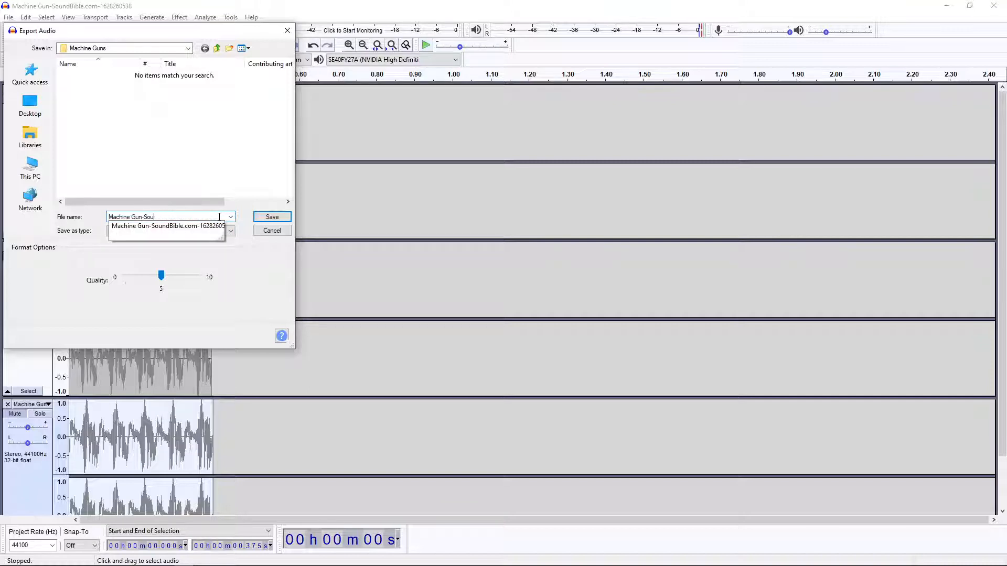
{"action": "type", "text": "01"}
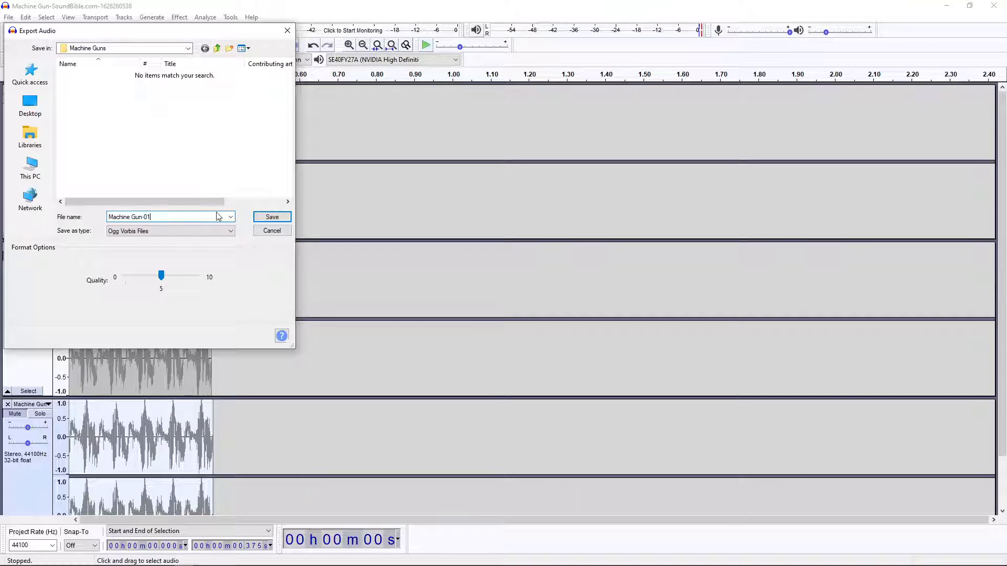
{"action": "left_click", "coordinate": [272, 216]}
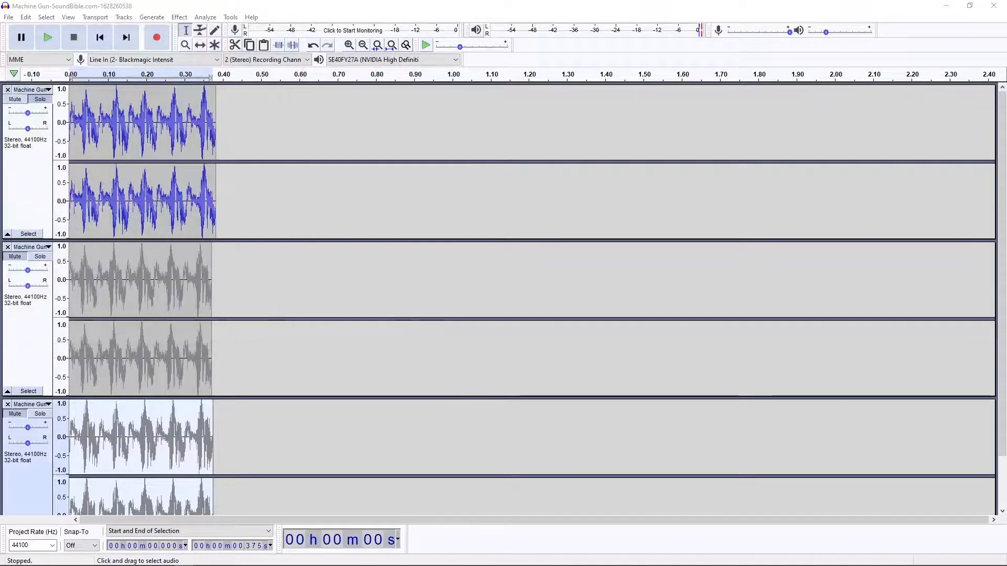
Switch to Firefox and open the SoundBible page of the Machine Gun sound by BlastwaveFx.com.
{"action": "left_click_drag", "start_coordinate": [230, 181], "coordinate": [411, 181]}
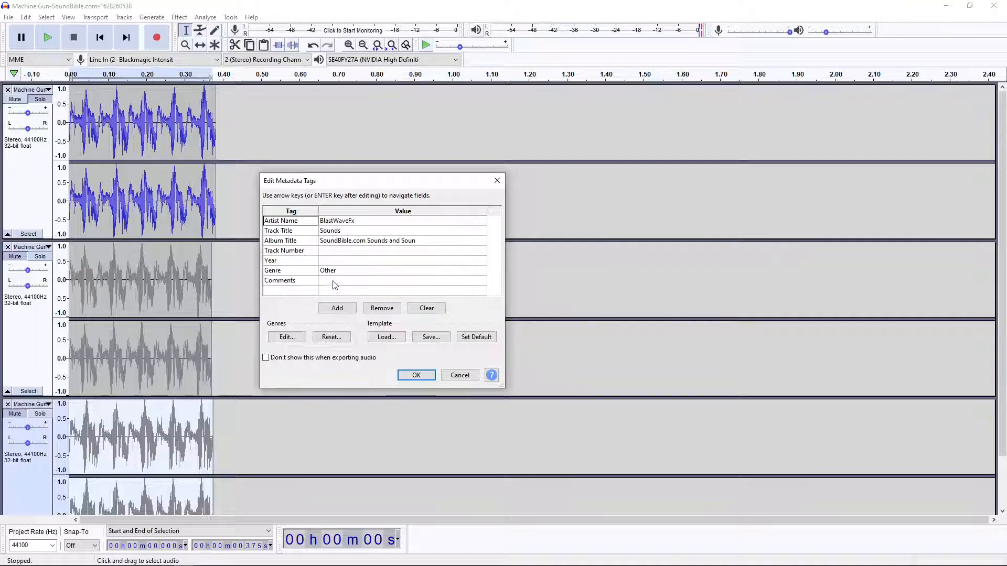
{"action": "left_click_drag", "start_coordinate": [360, 184], "coordinate": [493, 181]}
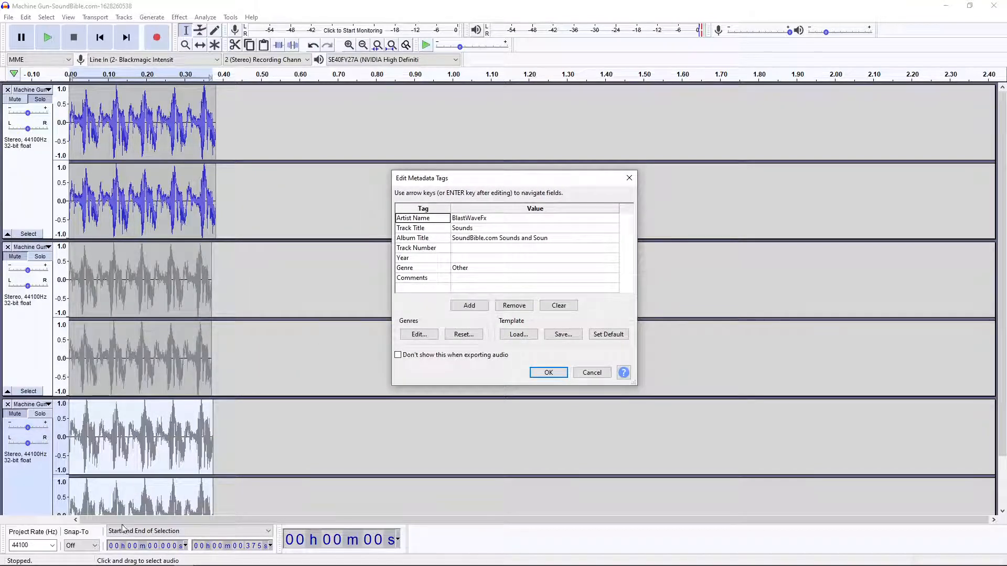
{"action": "left_click", "coordinate": [106, 558]}
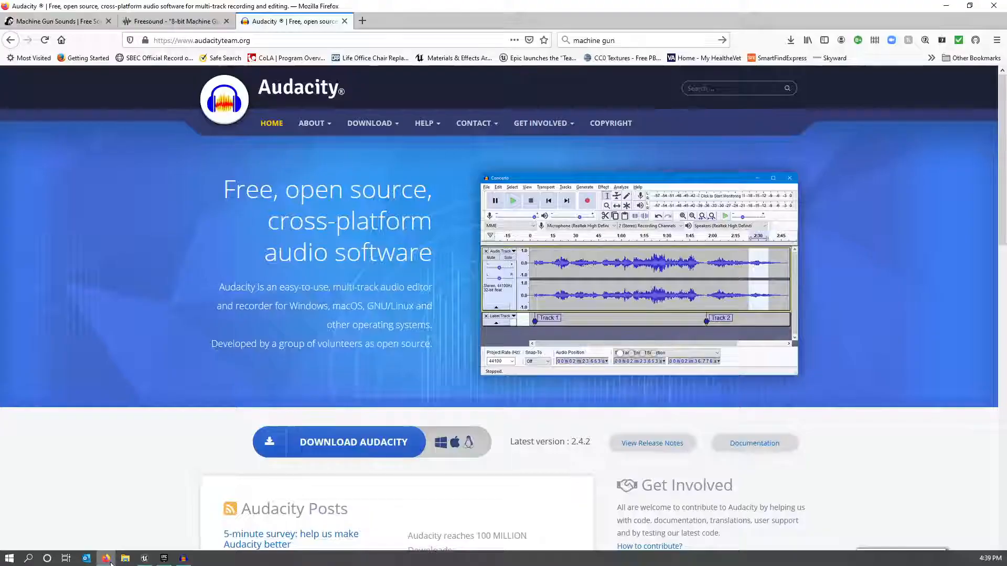
{"action": "left_click", "coordinate": [86, 24]}
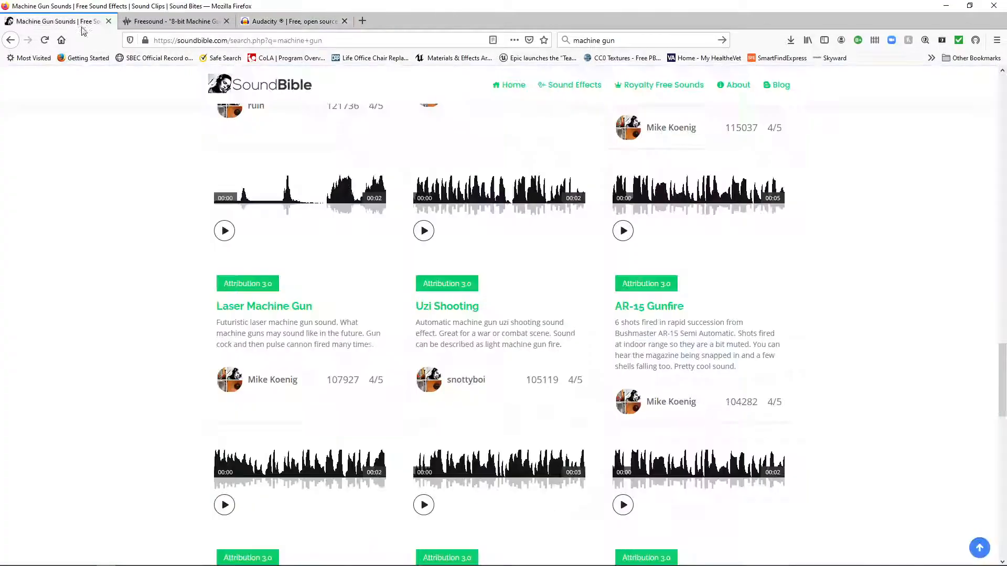
{"action": "scroll", "coordinate": [686, 356], "scroll_direction": "down", "scroll_amount": 3}
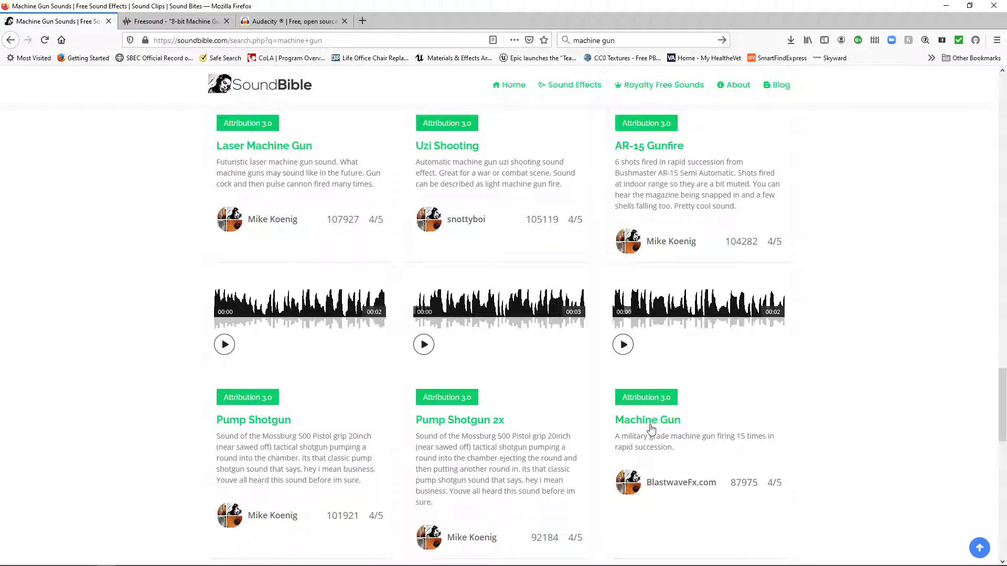
{"action": "left_click", "coordinate": [651, 425]}
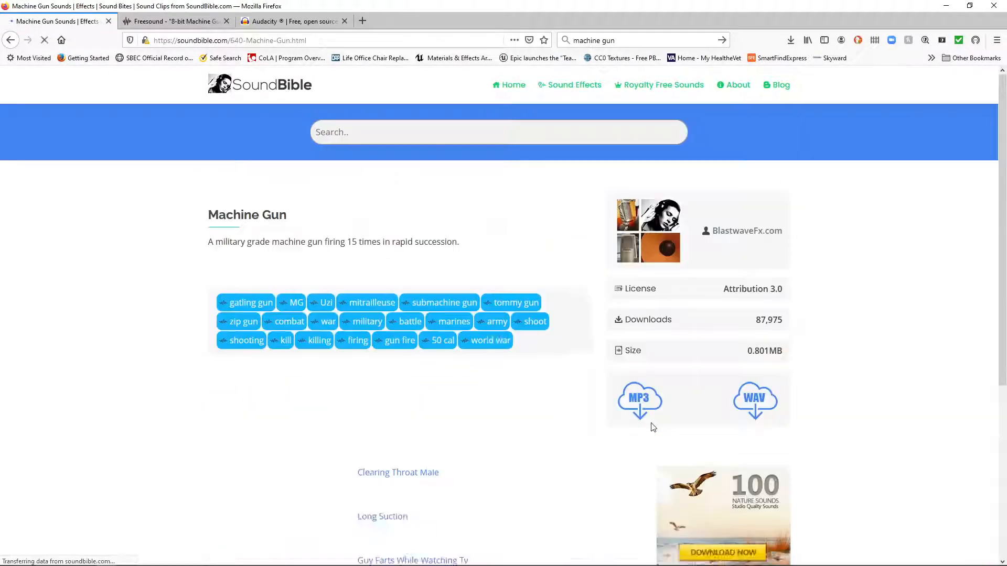
{"action": "scroll", "coordinate": [555, 266], "scroll_direction": "down", "scroll_amount": 1}
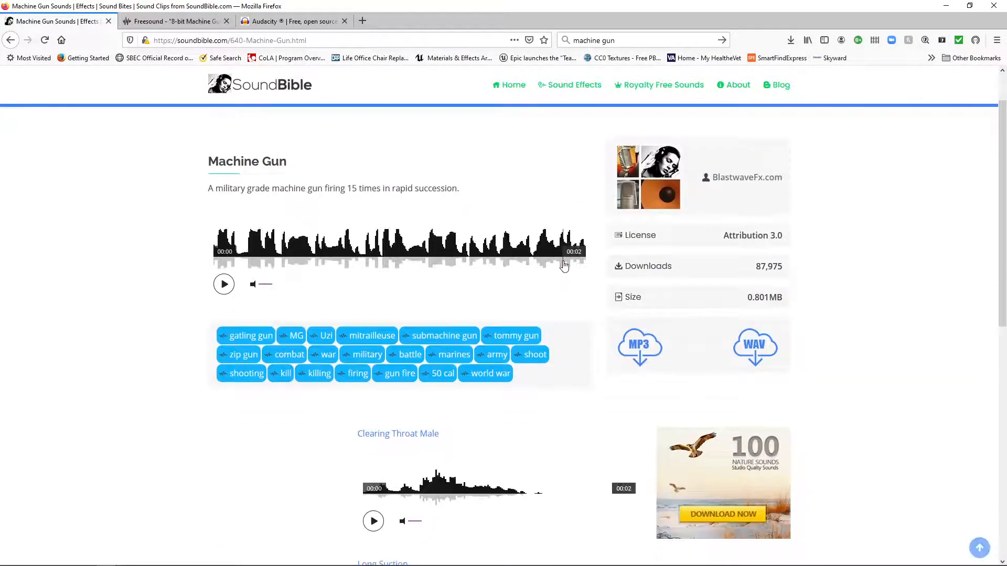
{"action": "scroll", "coordinate": [530, 315], "scroll_direction": "down", "scroll_amount": 2}
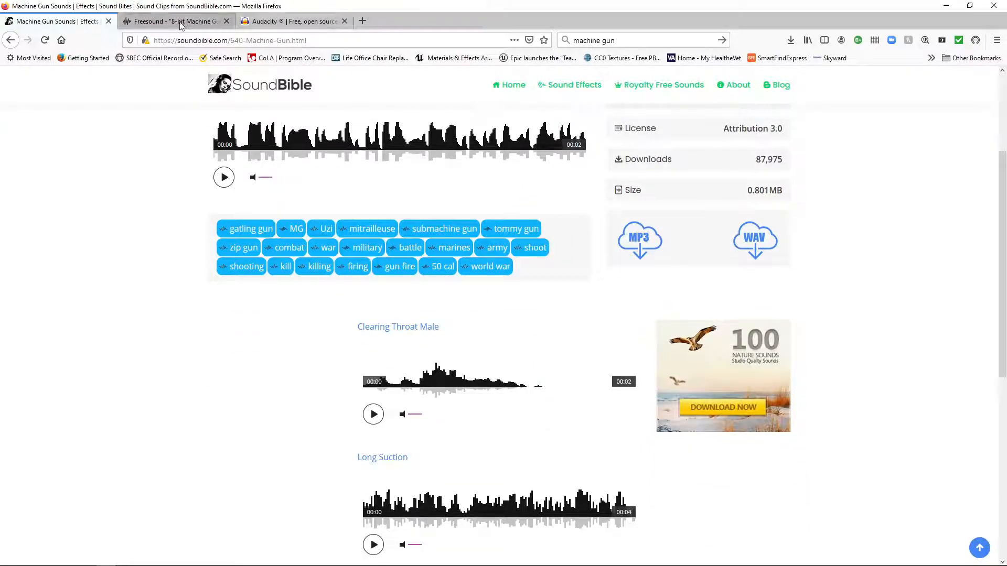
{"action": "scroll", "coordinate": [651, 199], "scroll_direction": "up", "scroll_amount": 2}
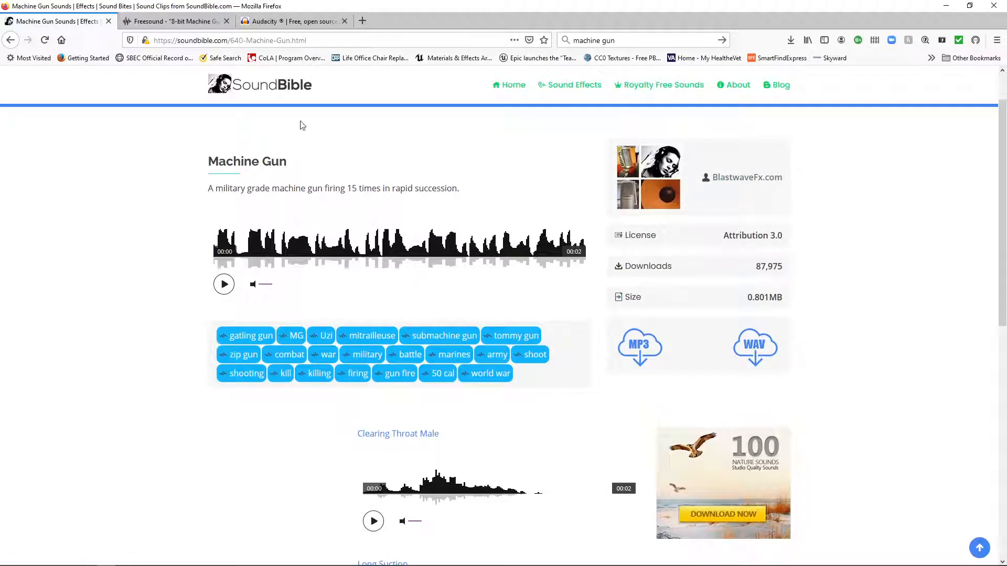
Copy the web address of the Machine Gun sound page and return to Audacity's metadata tags.
{"action": "left_click", "coordinate": [227, 41]}
{"action": "key", "text": "ctrl+c"}
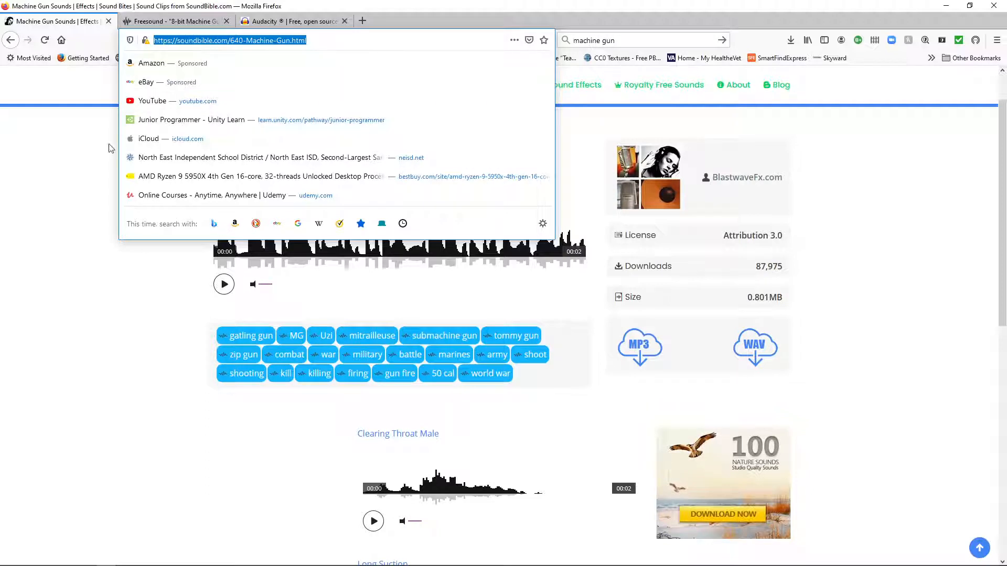
{"action": "left_click", "coordinate": [91, 159]}
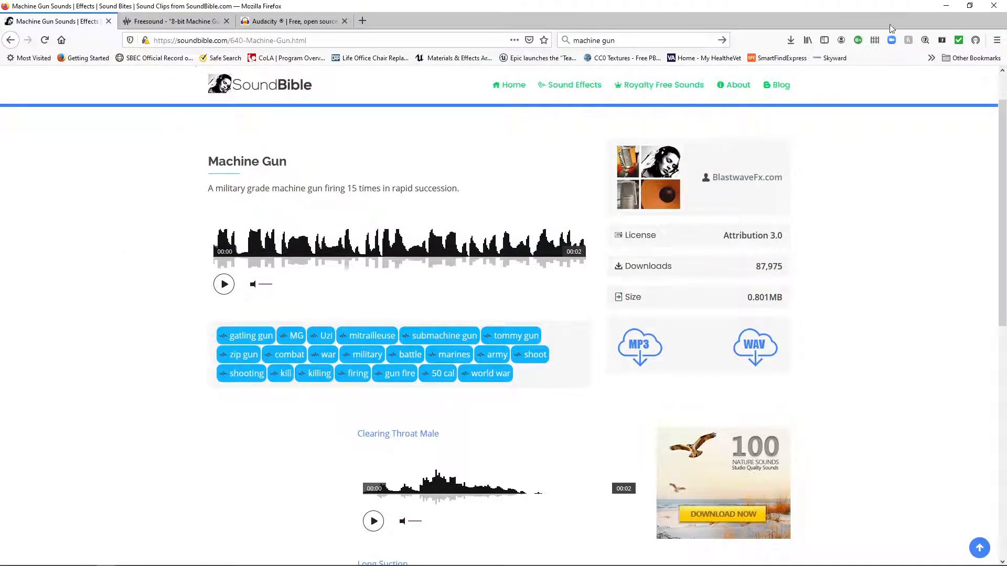
{"action": "left_click", "coordinate": [946, 6]}
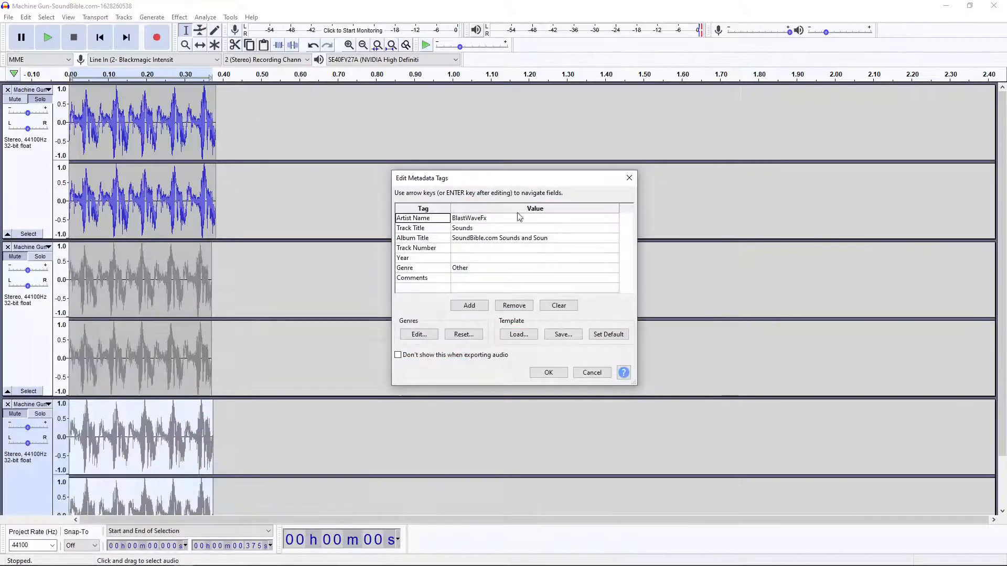
{"action": "left_click", "coordinate": [476, 278]}
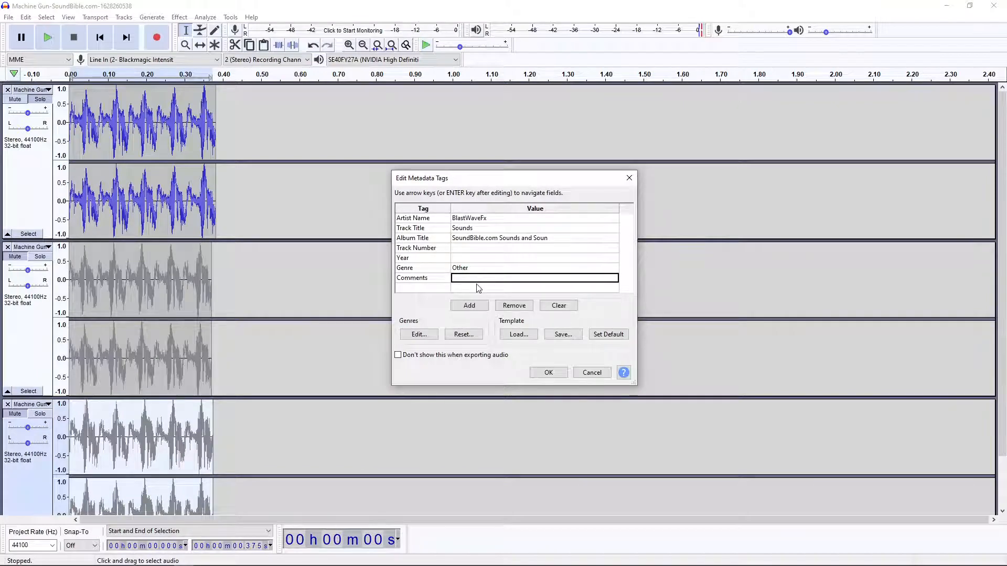
{"action": "left_click", "coordinate": [475, 283]}
{"action": "key", "text": "ctrl+v"}
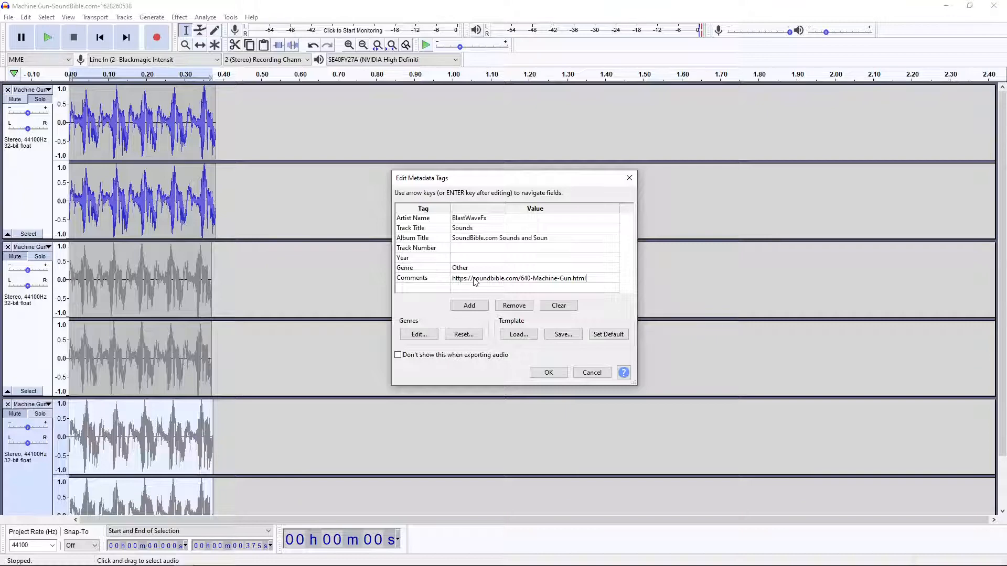
{"action": "left_click", "coordinate": [548, 374]}
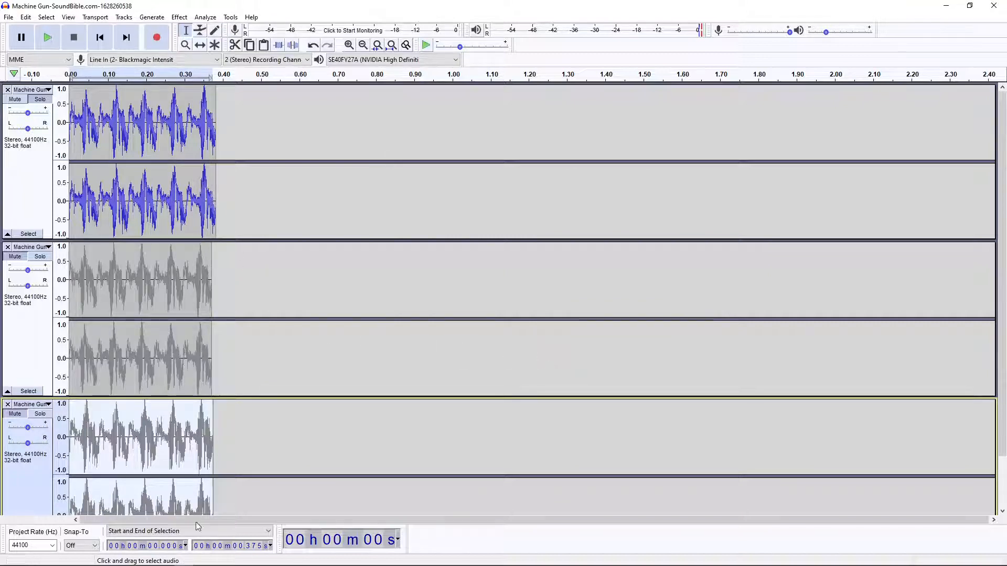
Mute the first burst track and unmute the second one.
{"action": "mouse_move", "coordinate": [193, 565]}
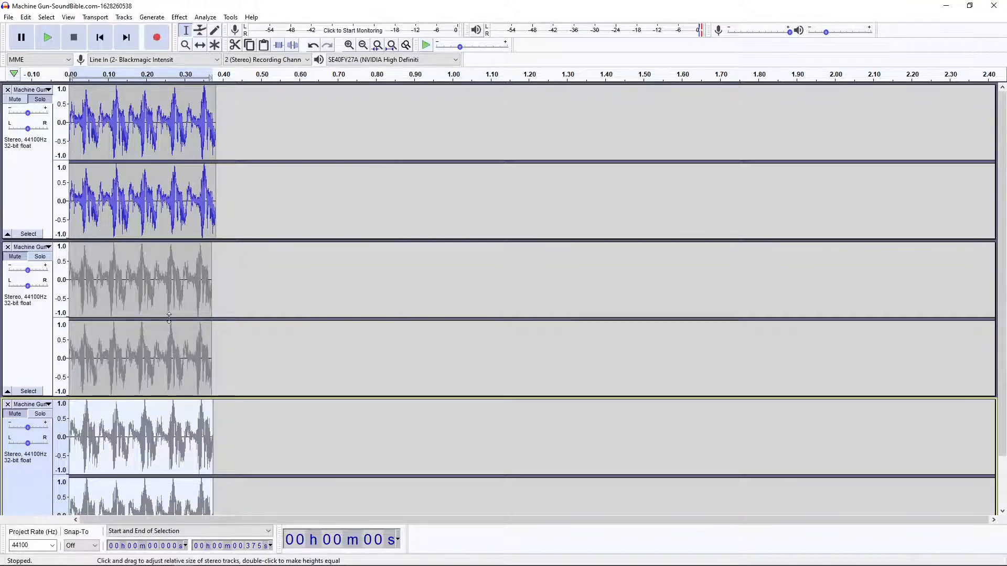
{"action": "left_click", "coordinate": [18, 101]}
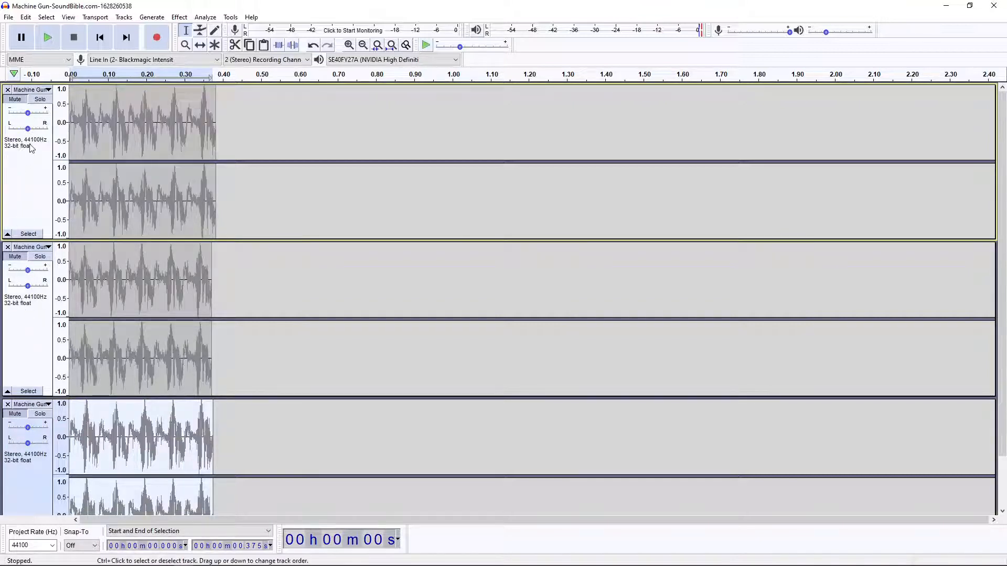
{"action": "left_click", "coordinate": [14, 256]}
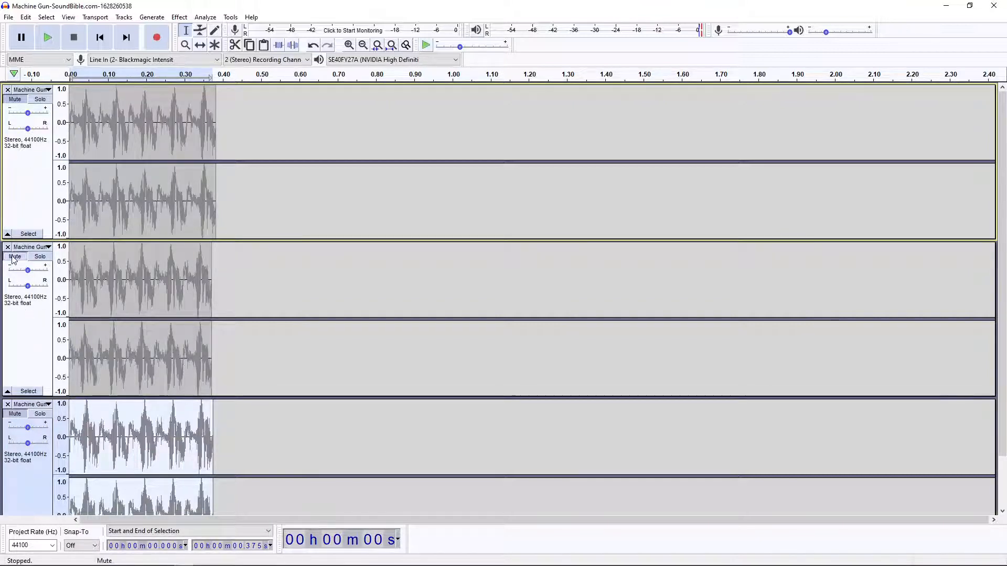
Export the second burst as a numbered Machine Gun OGG file in the Machine Guns folder, accepting the existing metadata tags.
{"action": "left_click", "coordinate": [8, 17]}
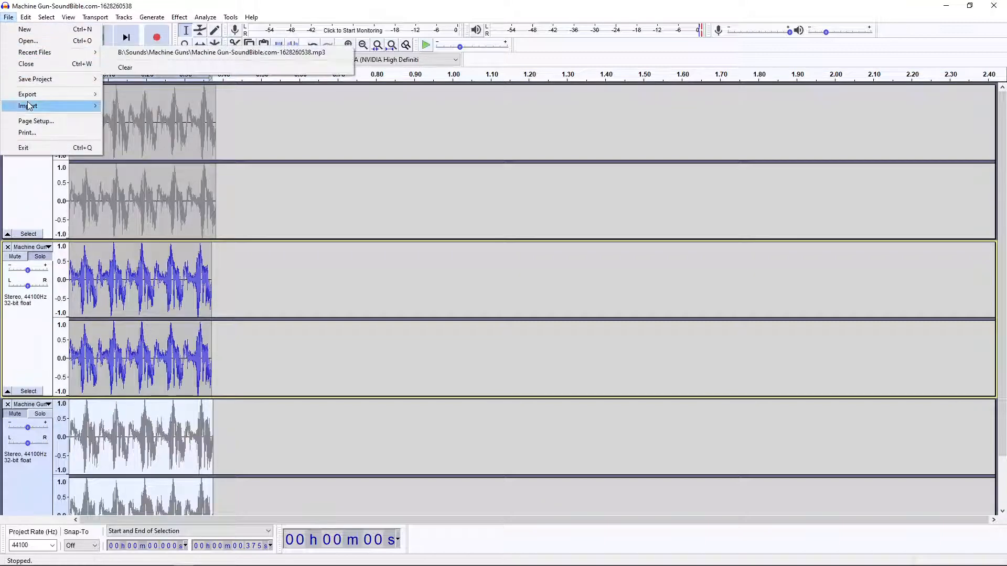
{"action": "mouse_move", "coordinate": [36, 97]}
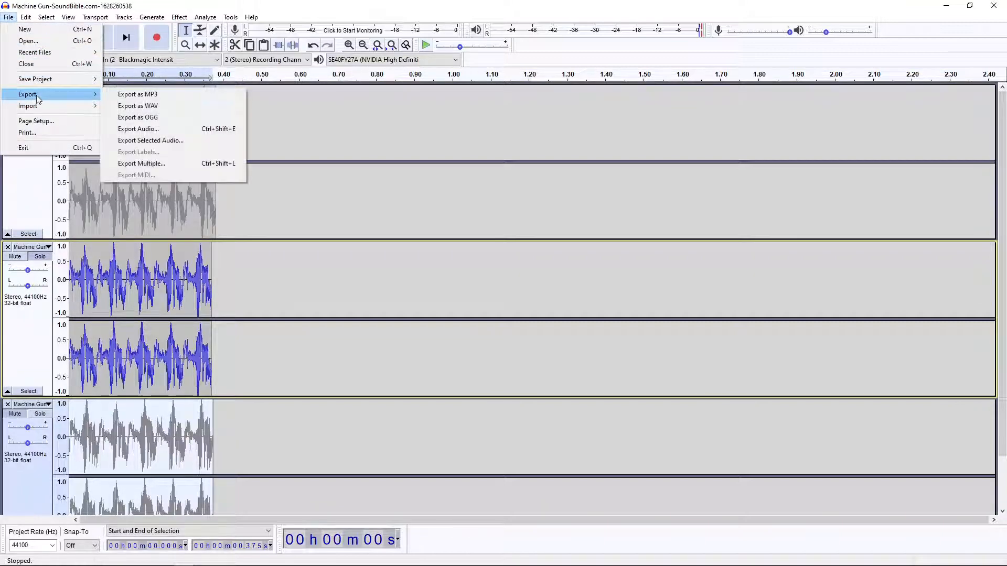
{"action": "left_click", "coordinate": [146, 117]}
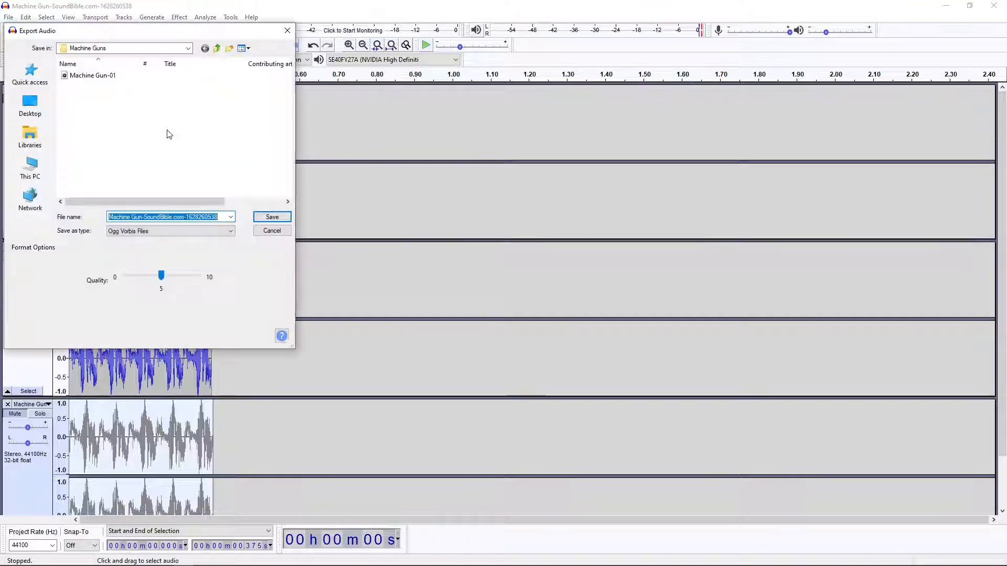
{"action": "left_click_drag", "start_coordinate": [138, 31], "coordinate": [299, 73]}
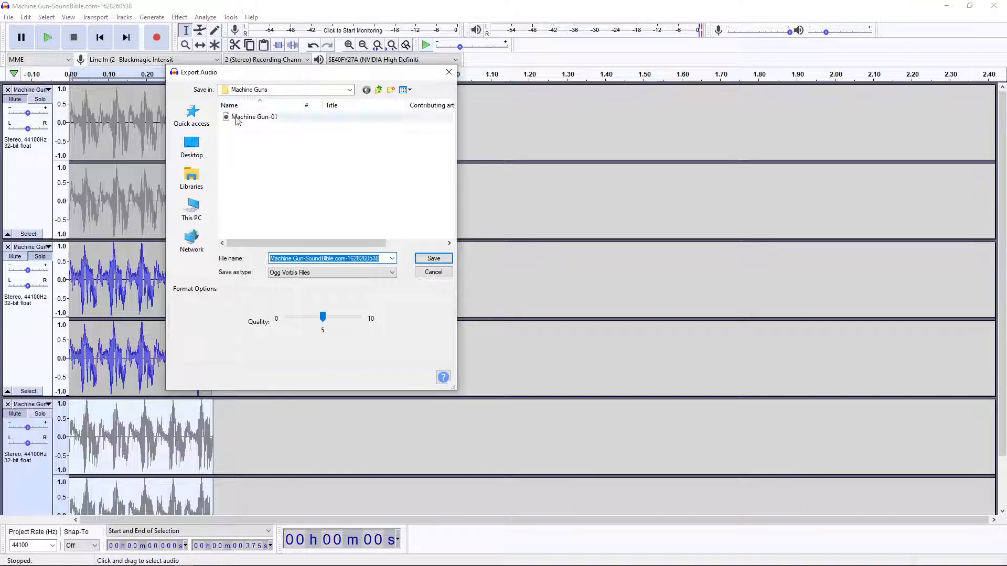
{"action": "left_click", "coordinate": [376, 259]}
{"action": "left_click_drag", "start_coordinate": [375, 259], "coordinate": [307, 259]}
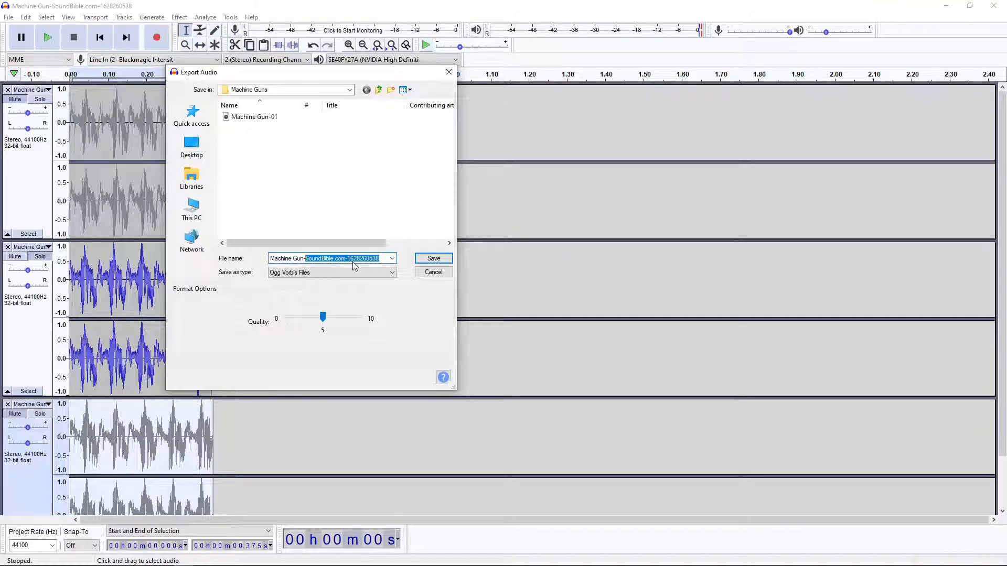
{"action": "type", "text": "0"}
{"action": "type", "text": "1"}
{"action": "key", "text": "Return"}
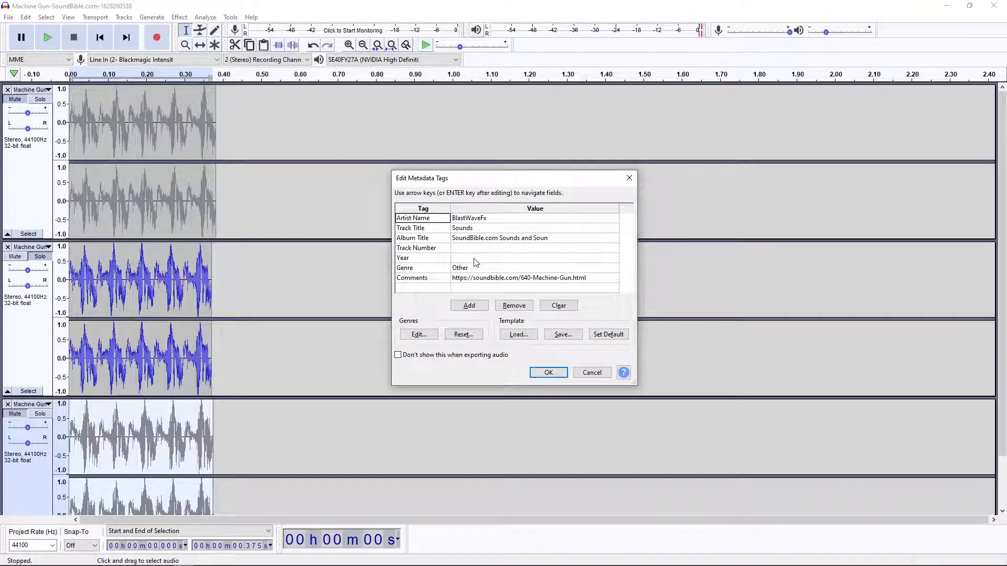
{"action": "left_click", "coordinate": [548, 373]}
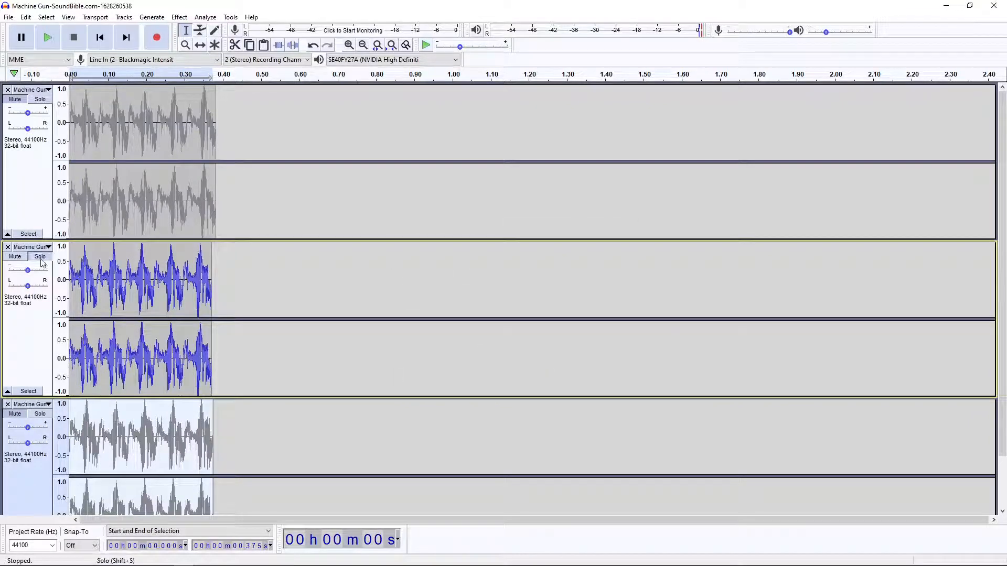
Mute the second burst, unmute the third, and export it as OGG file Machine Gun-03 in the Machine Guns folder with the existing metadata tags.
{"action": "left_click", "coordinate": [10, 257]}
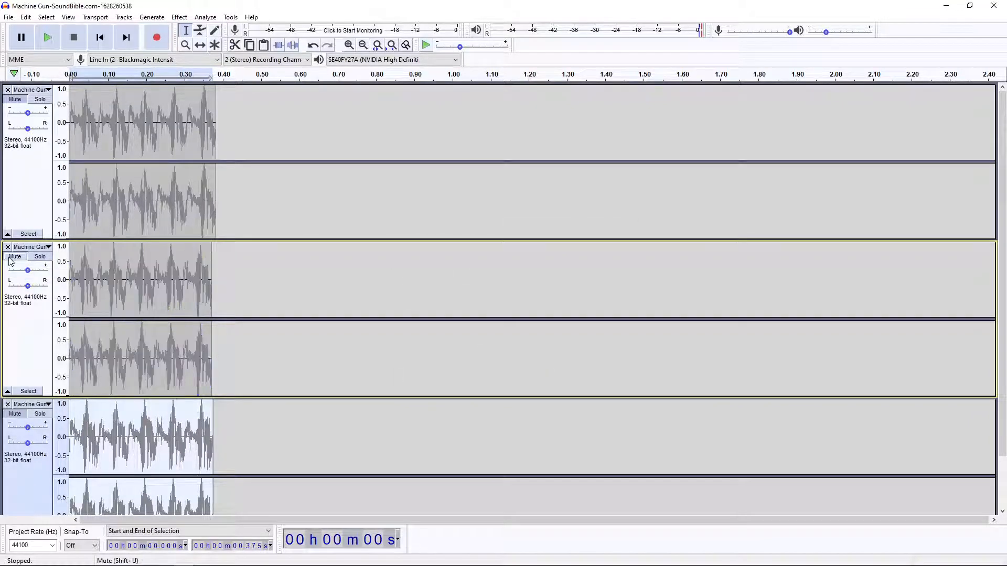
{"action": "left_click", "coordinate": [16, 415]}
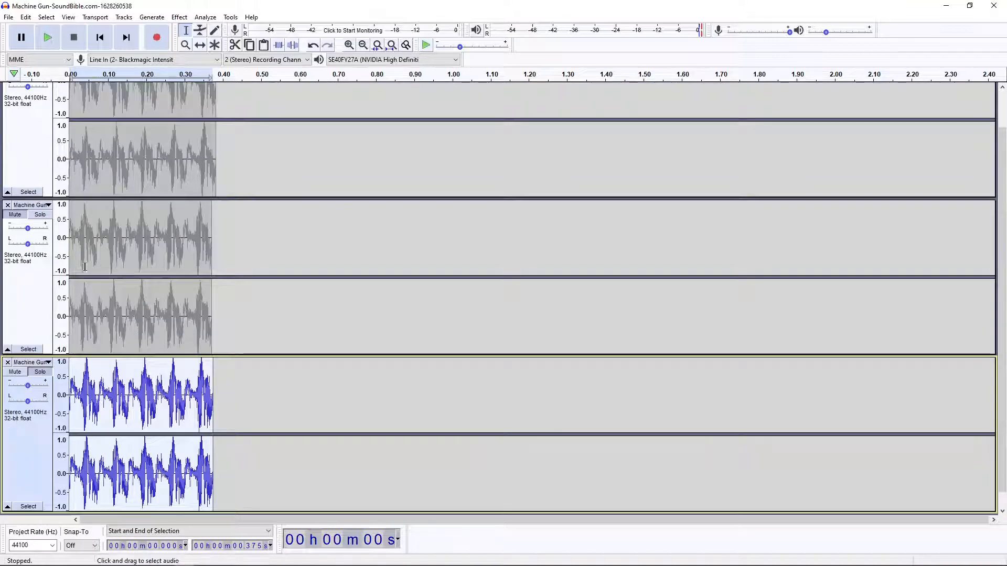
{"action": "left_click", "coordinate": [7, 16]}
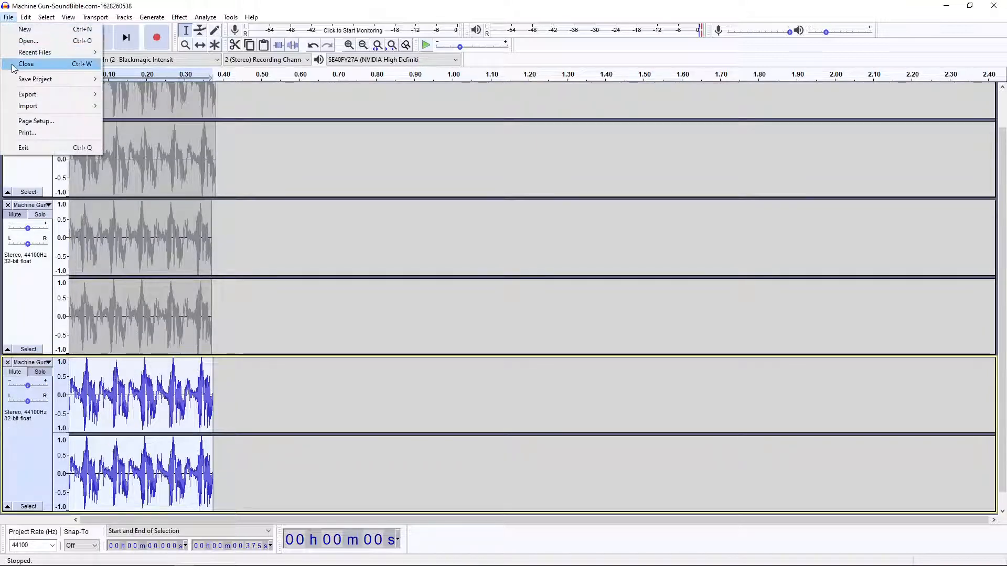
{"action": "mouse_move", "coordinate": [26, 94]}
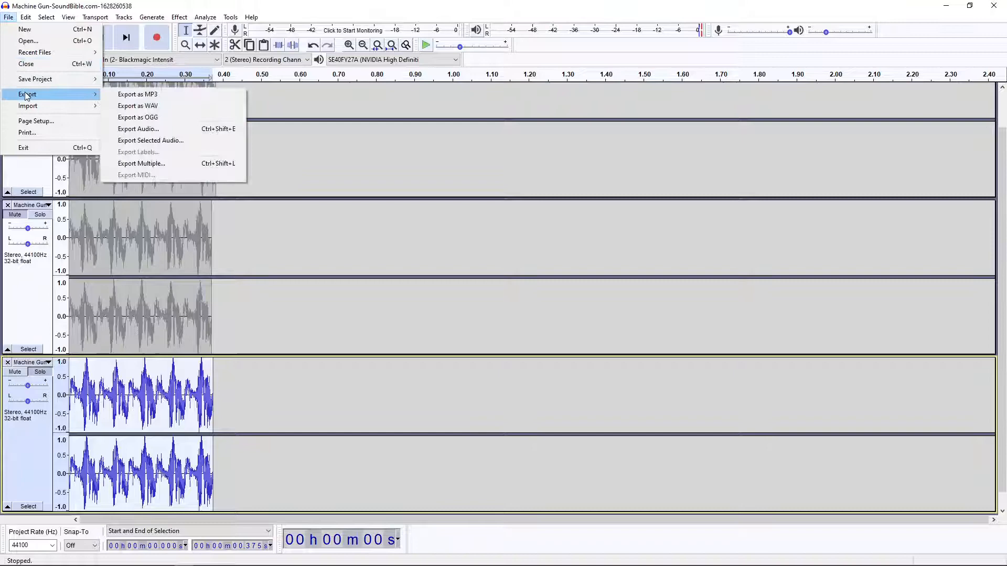
{"action": "left_click", "coordinate": [140, 117]}
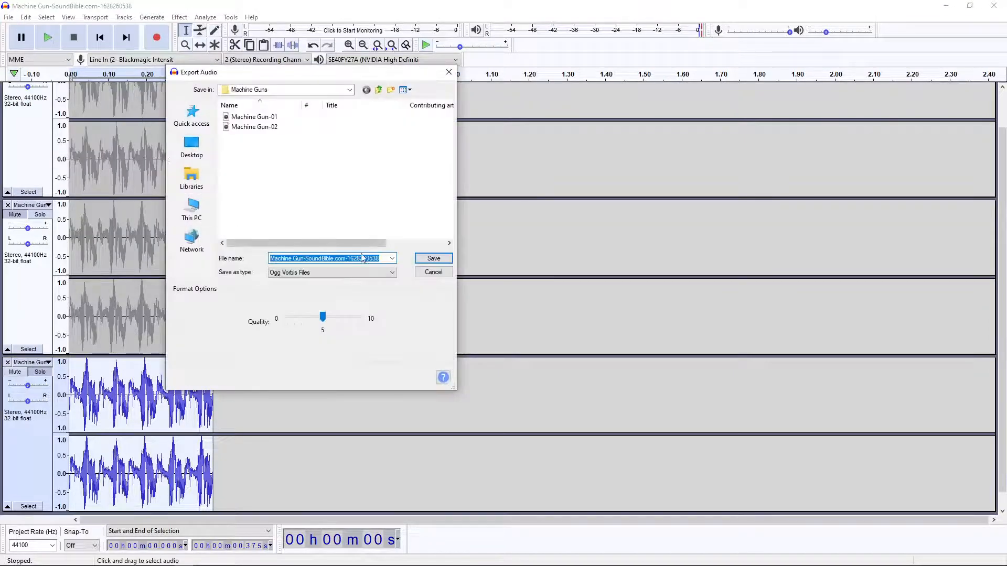
{"action": "left_click_drag", "start_coordinate": [382, 259], "coordinate": [308, 254]}
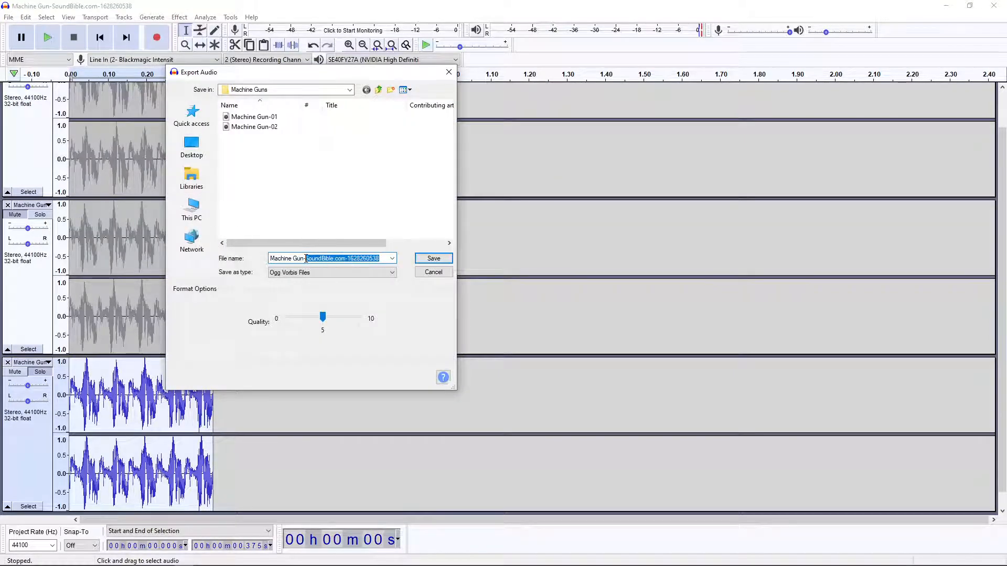
{"action": "type", "text": "03"}
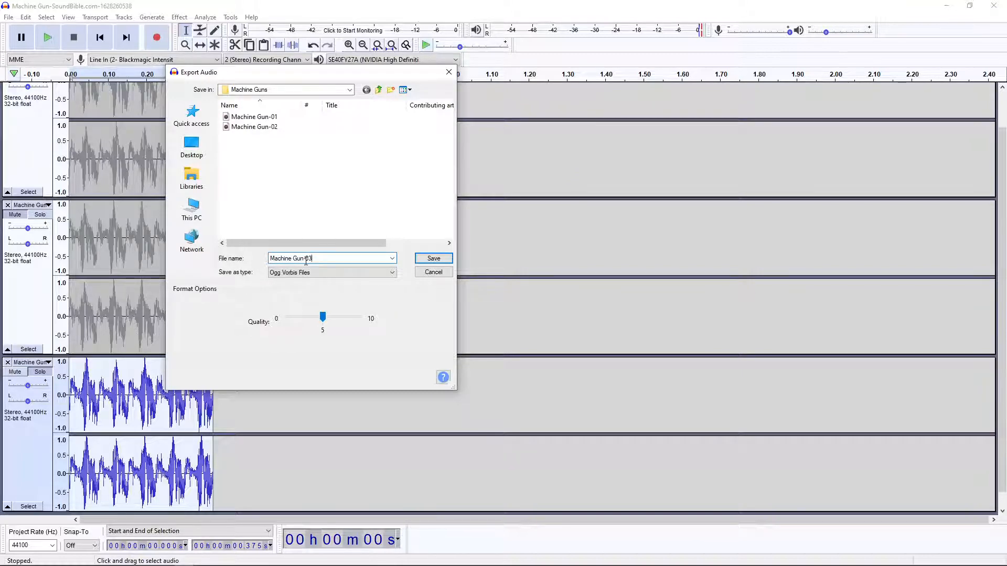
{"action": "left_click", "coordinate": [435, 259]}
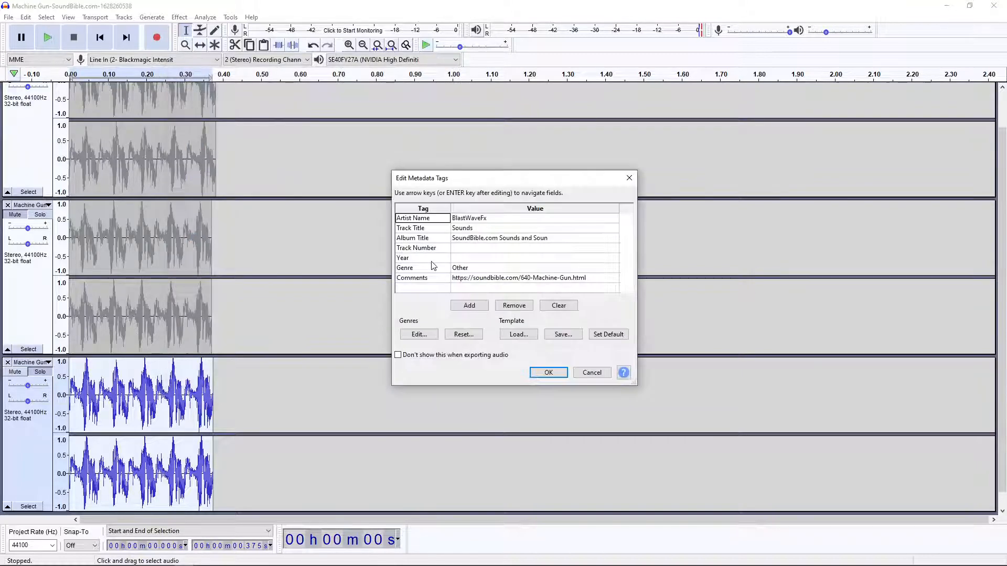
{"action": "left_click", "coordinate": [554, 378]}
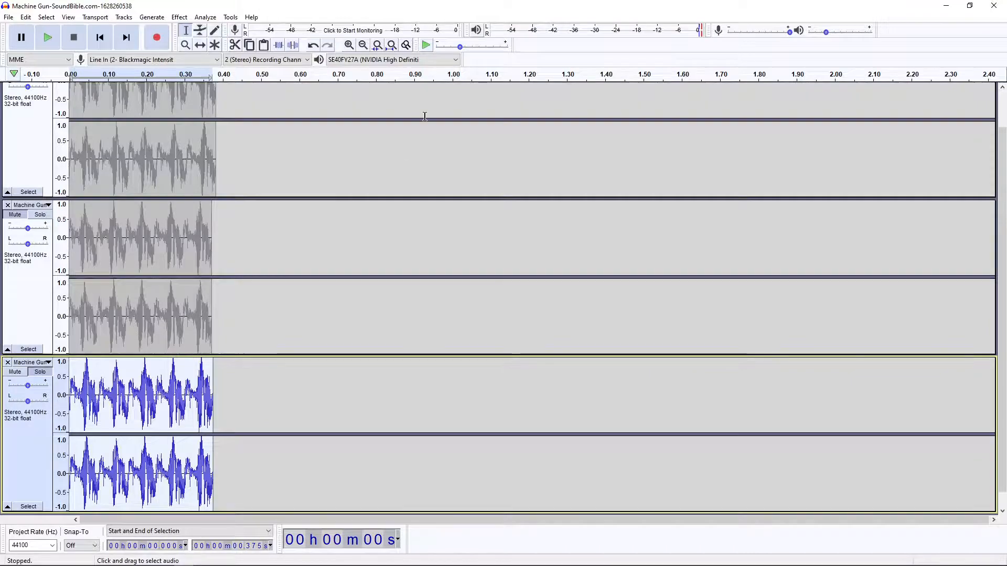
Switch to the Wave_Game project in Unreal Editor and open the Sounds folder in the project content.
{"action": "left_click_drag", "start_coordinate": [454, 9], "coordinate": [0, 84]}
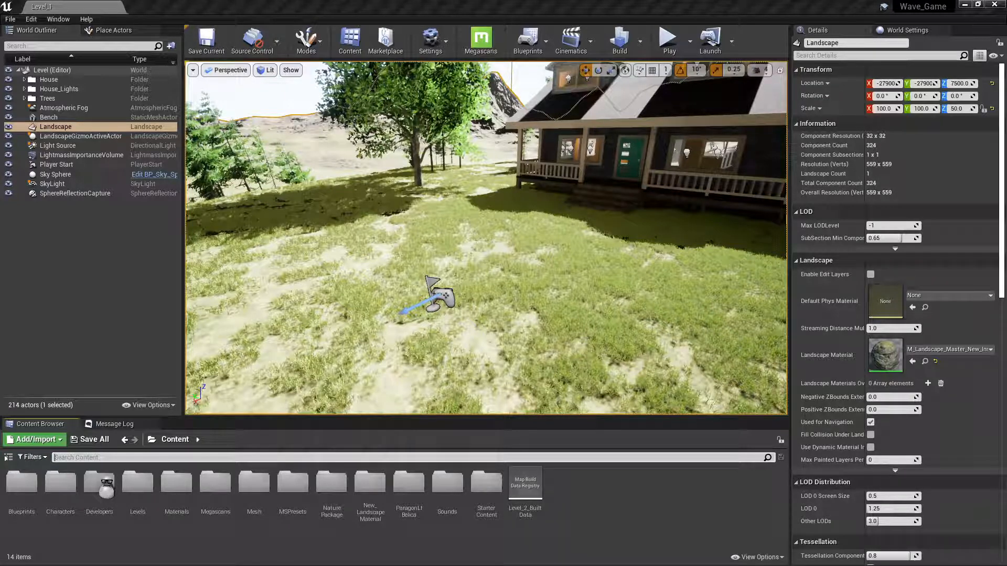
{"action": "left_click_drag", "start_coordinate": [0, 214], "coordinate": [347, 201]}
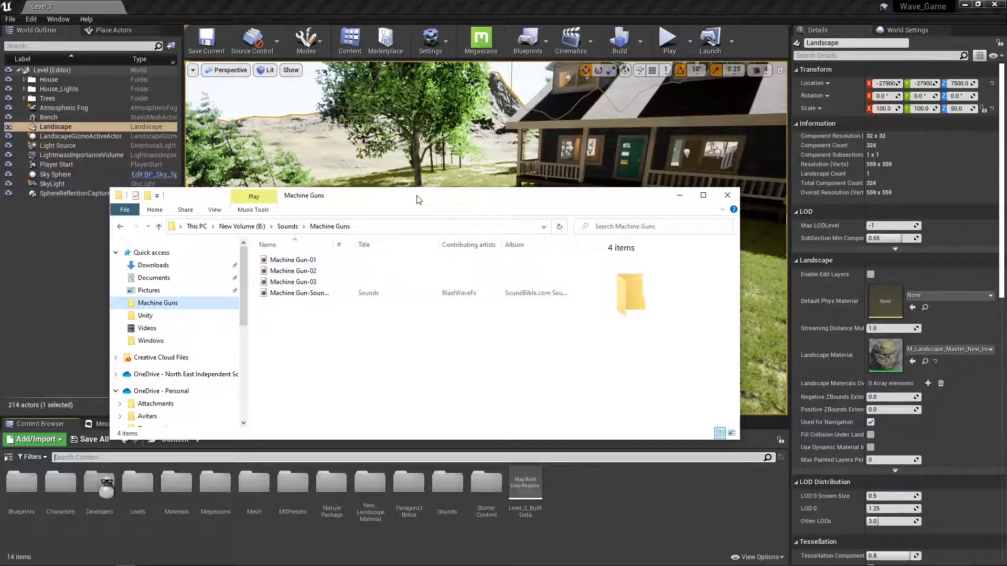
{"action": "left_click_drag", "start_coordinate": [418, 199], "coordinate": [0, 193]}
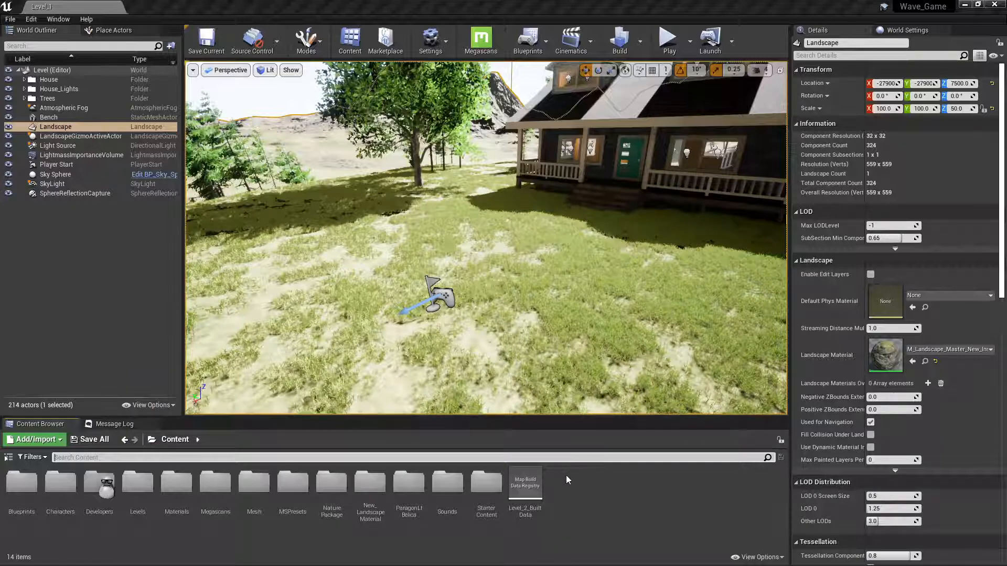
{"action": "left_click", "coordinate": [177, 443]}
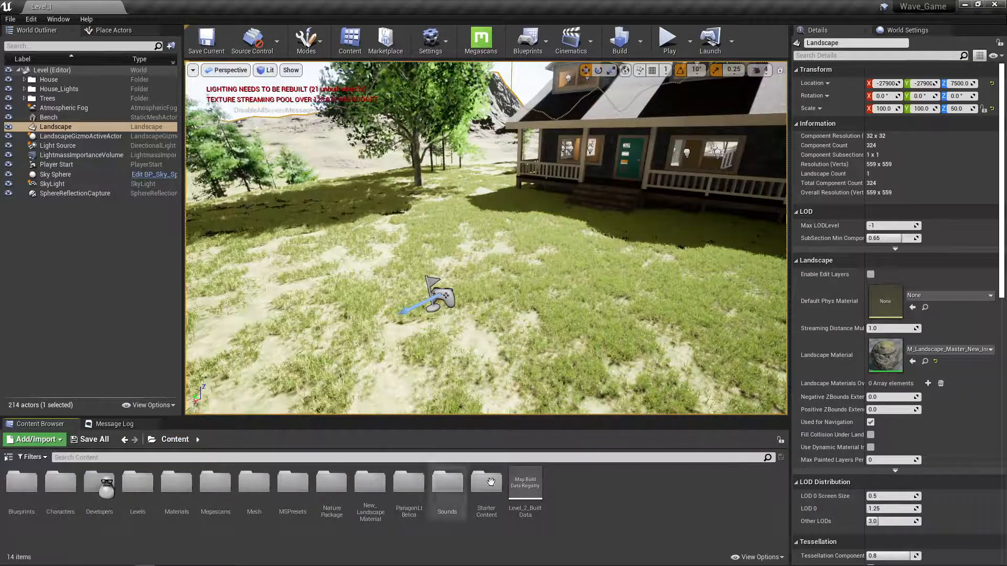
{"action": "double_click", "coordinate": [448, 482]}
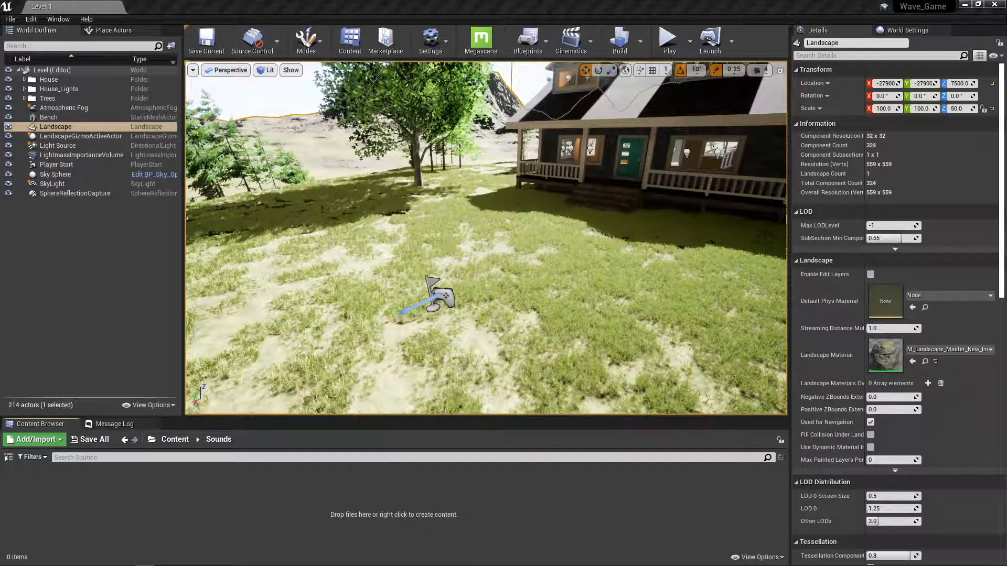
Import Machine Gun-01, Machine Gun-02 and Machine Gun-03 from the Machine Guns folder in File Explorer into the project's Sounds folder.
{"action": "left_click_drag", "start_coordinate": [0, 156], "coordinate": [489, 136]}
{"action": "left_click", "coordinate": [230, 198]}
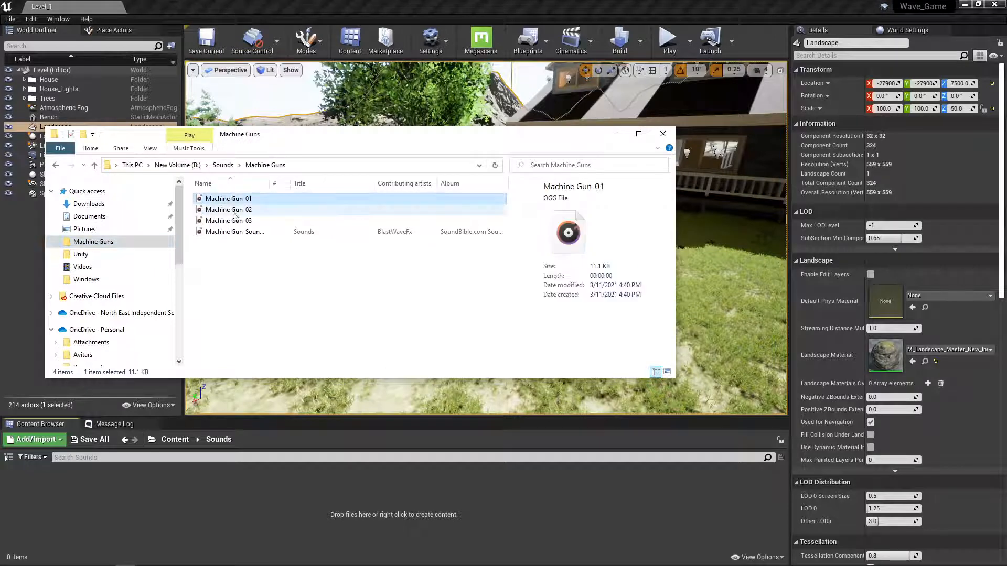
{"action": "left_click", "coordinate": [238, 224], "text": "shift"}
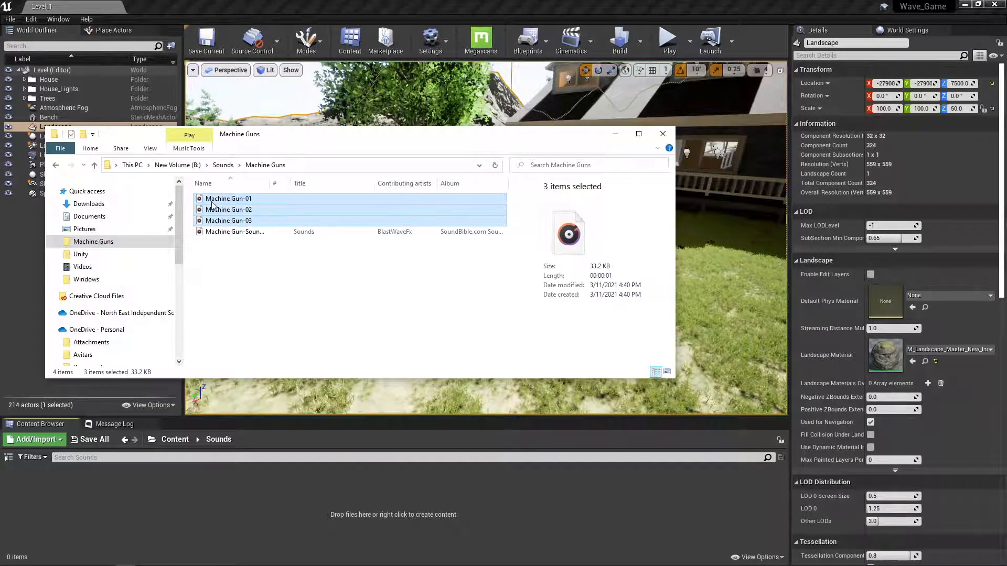
{"action": "left_click_drag", "start_coordinate": [215, 207], "coordinate": [193, 501]}
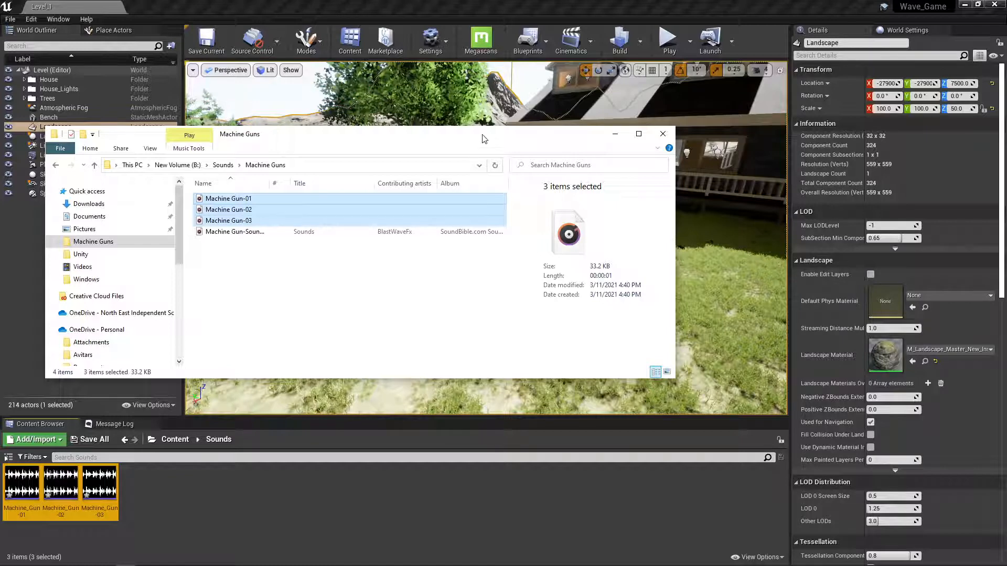
{"action": "left_click_drag", "start_coordinate": [482, 135], "coordinate": [0, 157]}
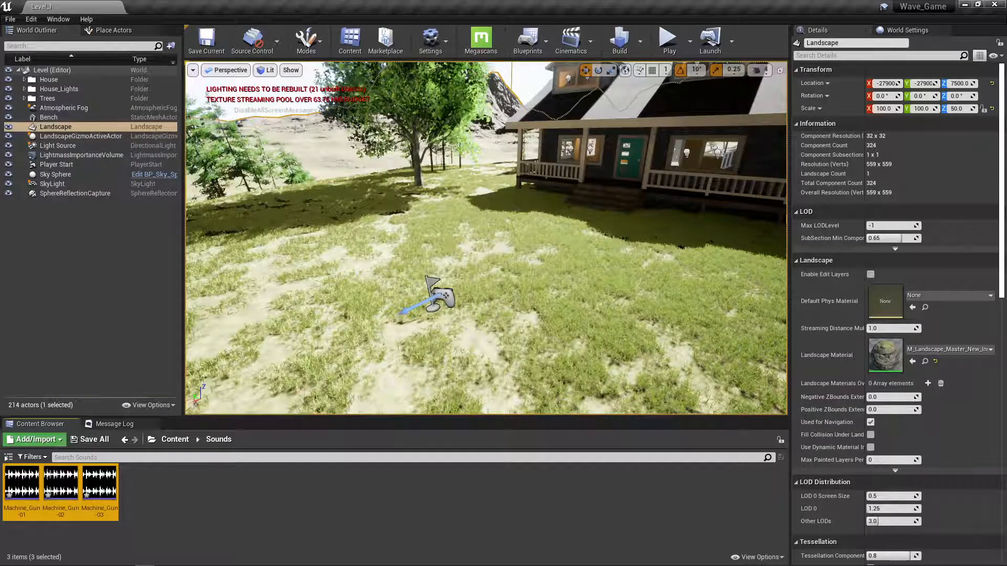
Play the imported Machine_Gun sound waves in the Sounds folder to preview the bursts.
{"action": "mouse_move", "coordinate": [23, 495]}
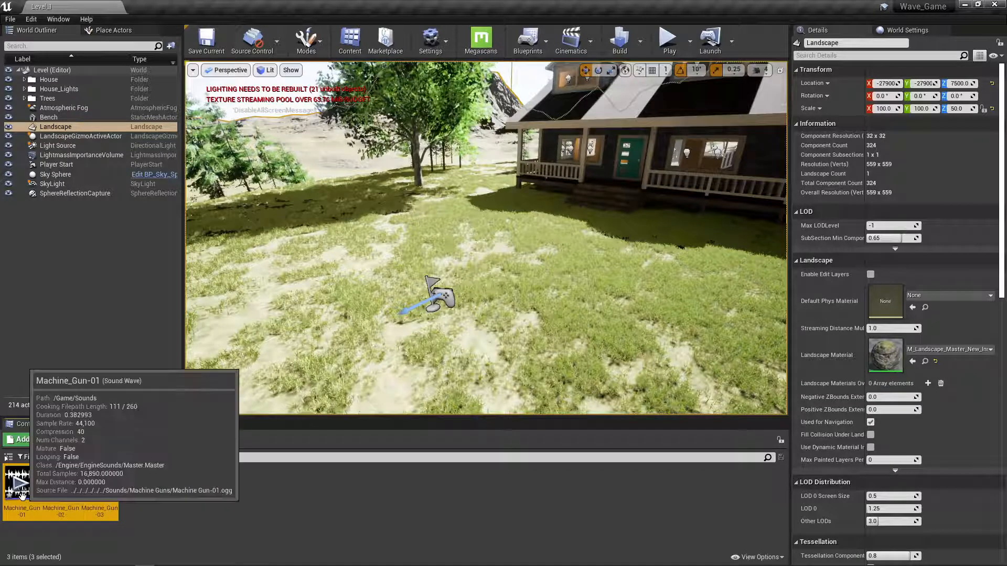
{"action": "left_click", "coordinate": [20, 486]}
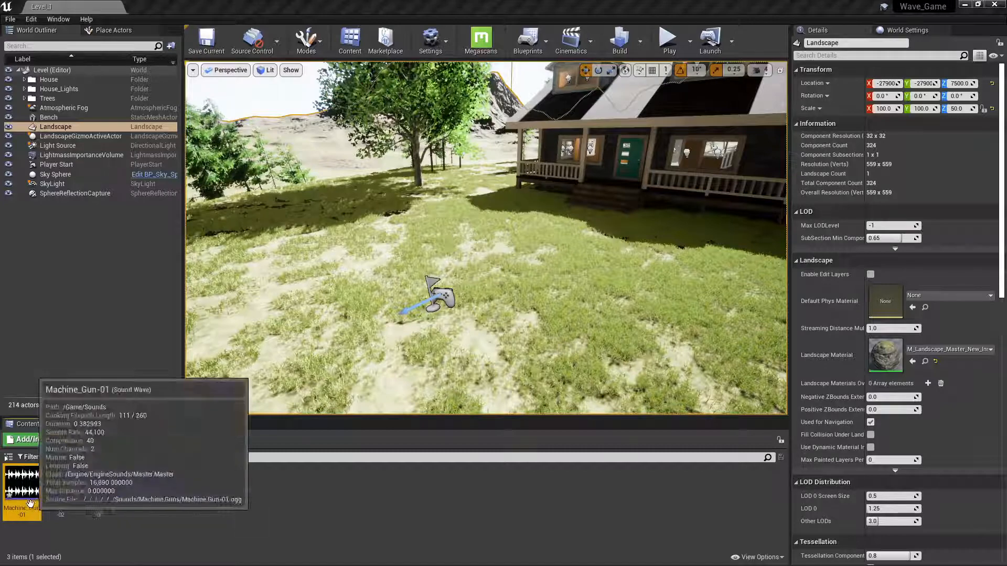
{"action": "mouse_move", "coordinate": [18, 492]}
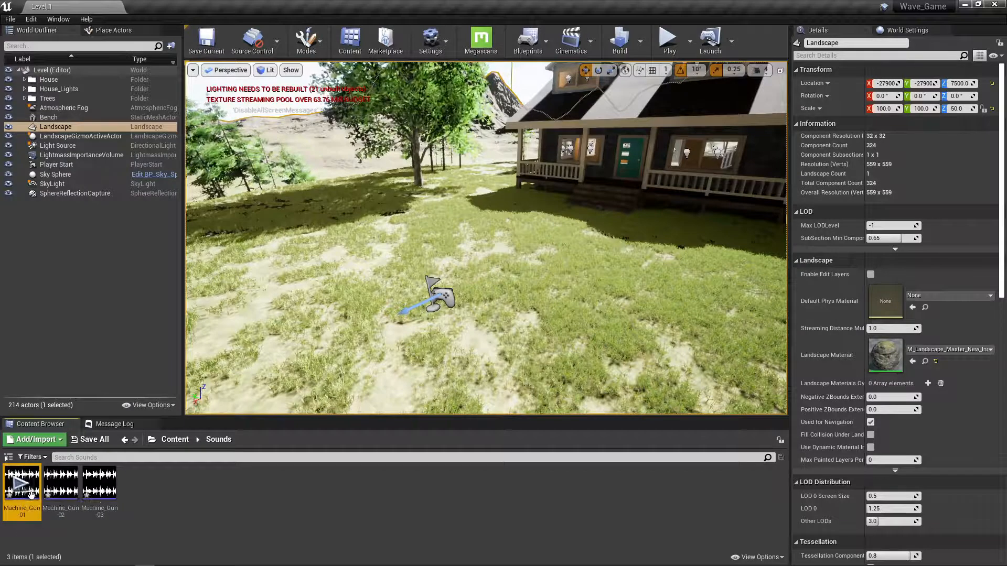
{"action": "mouse_move", "coordinate": [56, 489]}
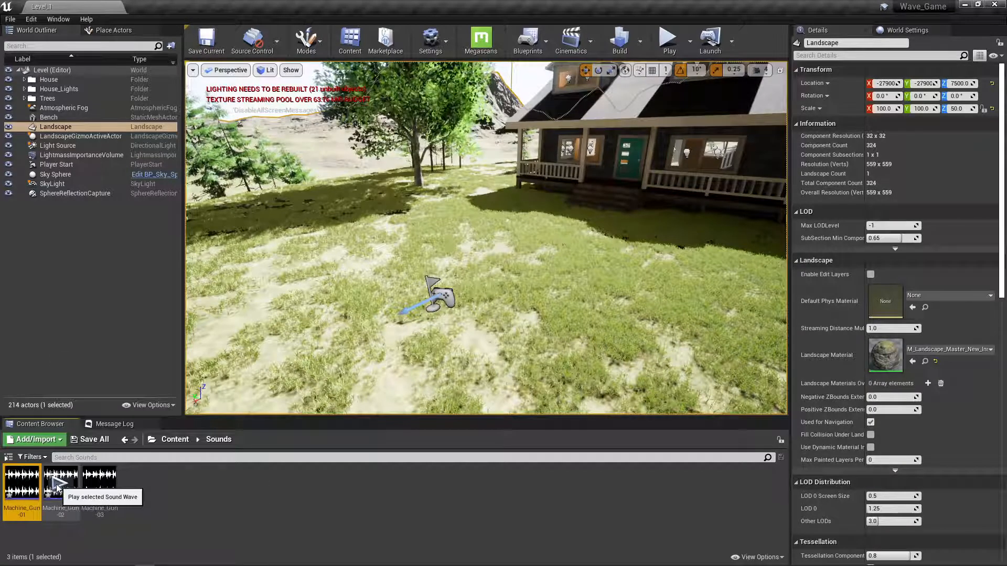
{"action": "left_click", "coordinate": [96, 487]}
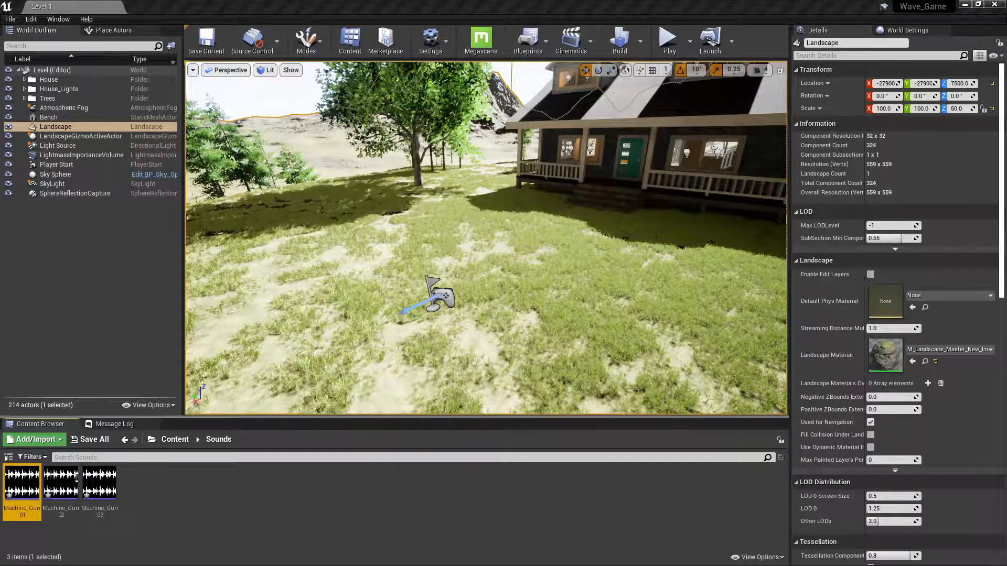
{"action": "mouse_move", "coordinate": [59, 486]}
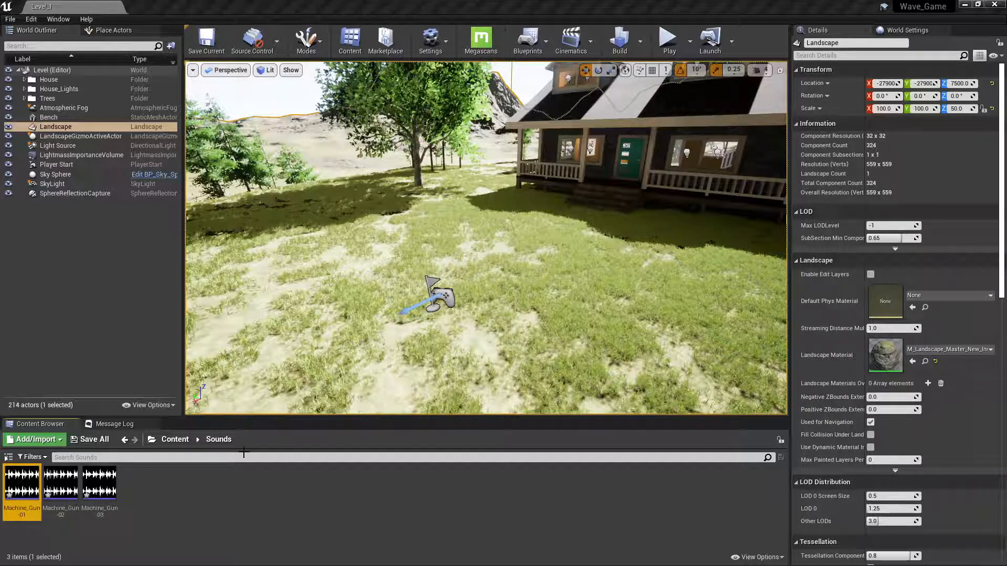
Create a Sound Cue named BelicaRifle_Cue in the Sounds folder.
{"action": "right_click", "coordinate": [179, 487]}
{"action": "mouse_move", "coordinate": [181, 482]}
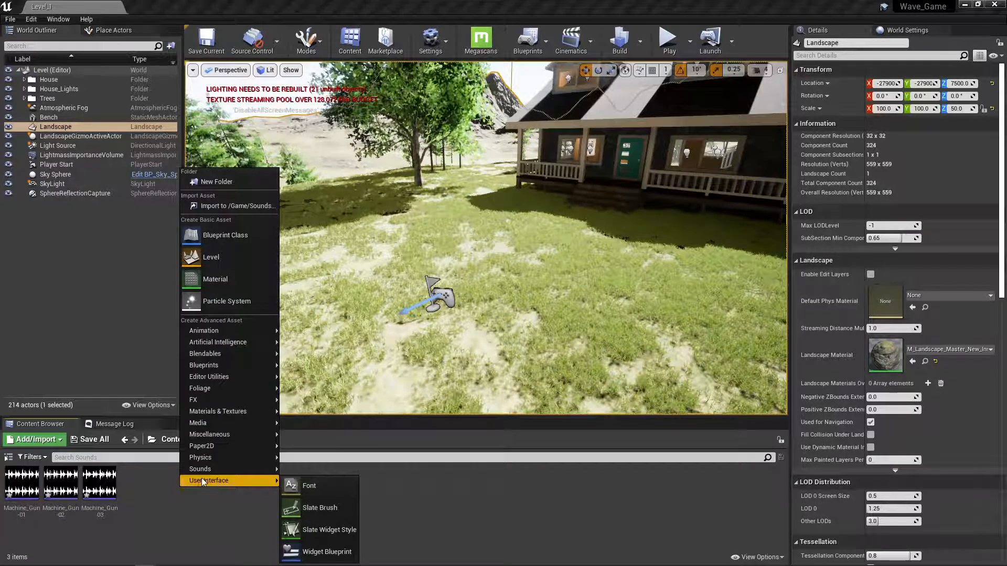
{"action": "mouse_move", "coordinate": [216, 466]}
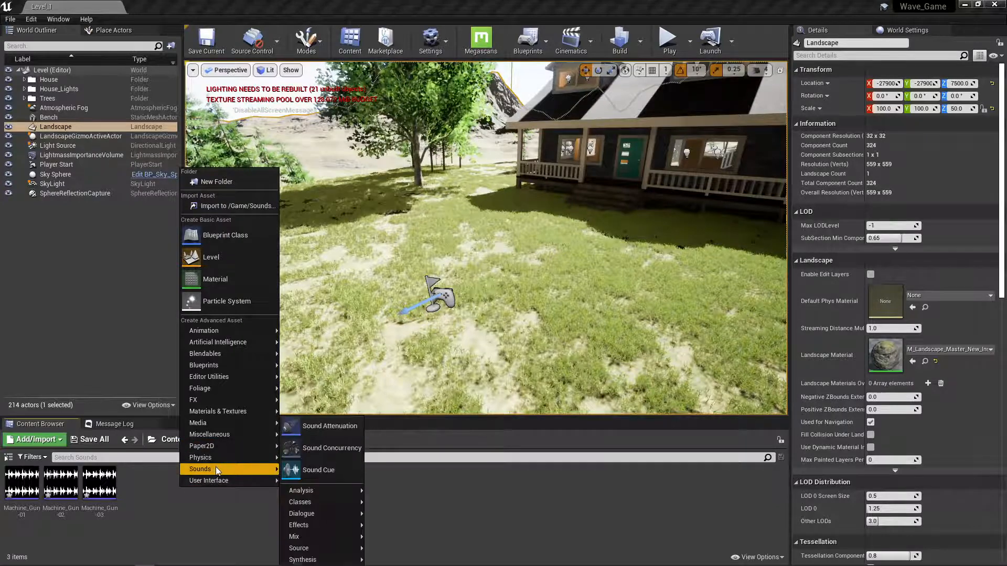
{"action": "left_click", "coordinate": [307, 470]}
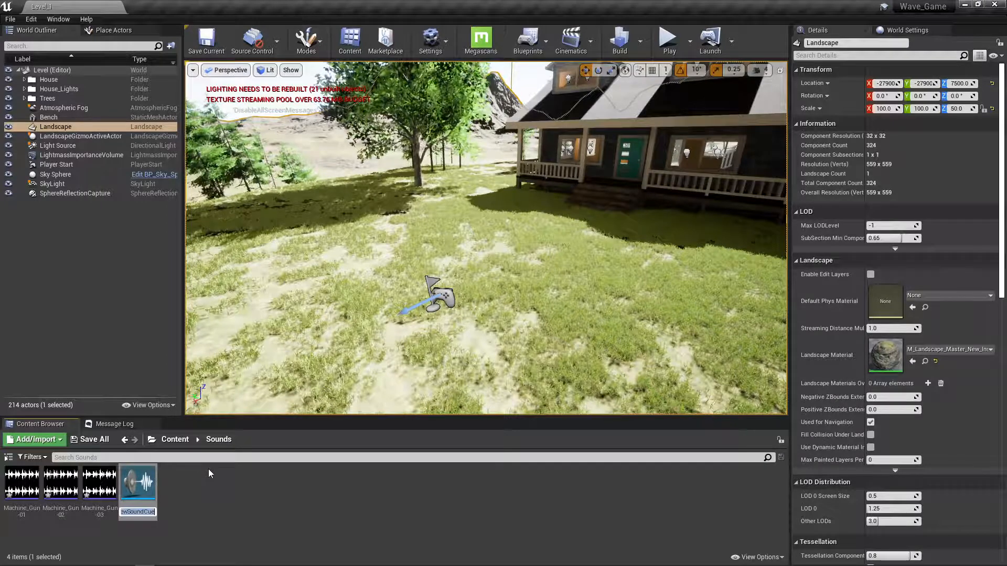
{"action": "type", "text": "Beli"}
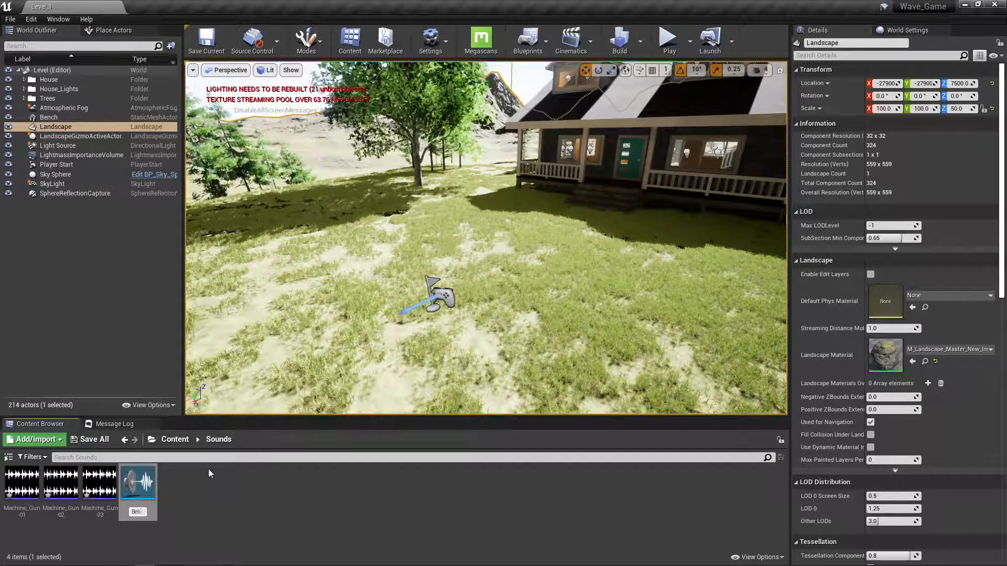
{"action": "type", "text": "ca"}
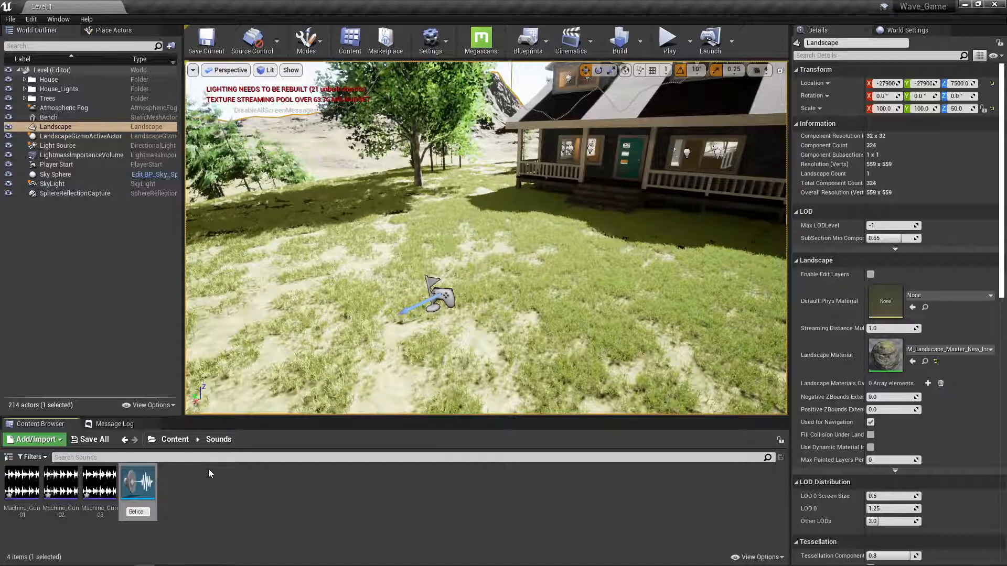
{"action": "type", "text": "Ri"}
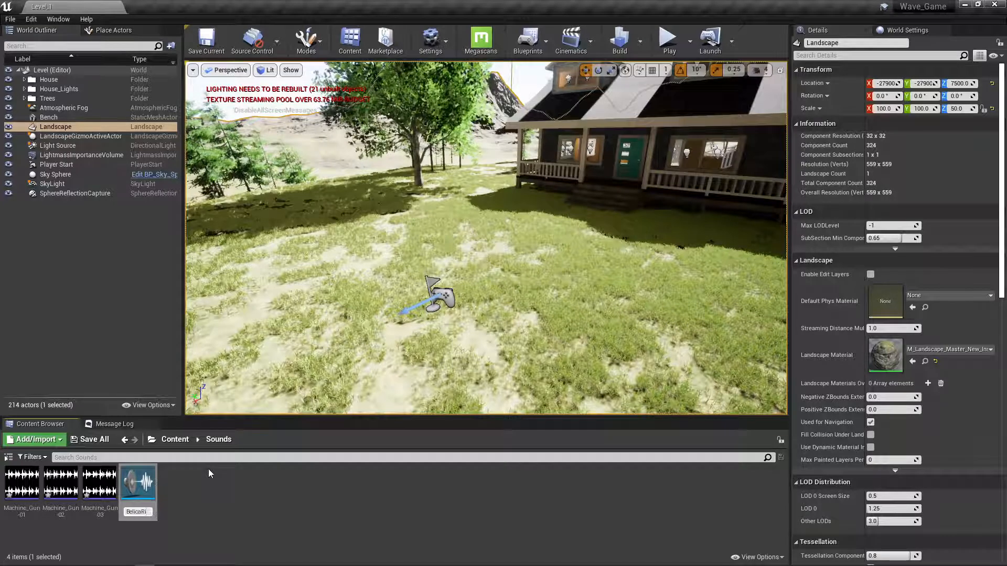
{"action": "type", "text": "fle"}
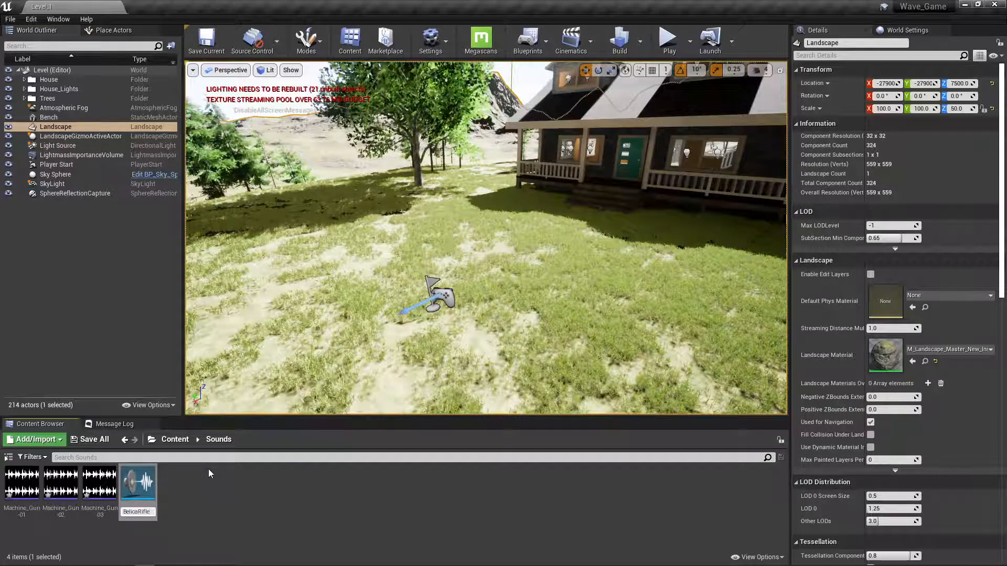
{"action": "type", "text": "_Cue"}
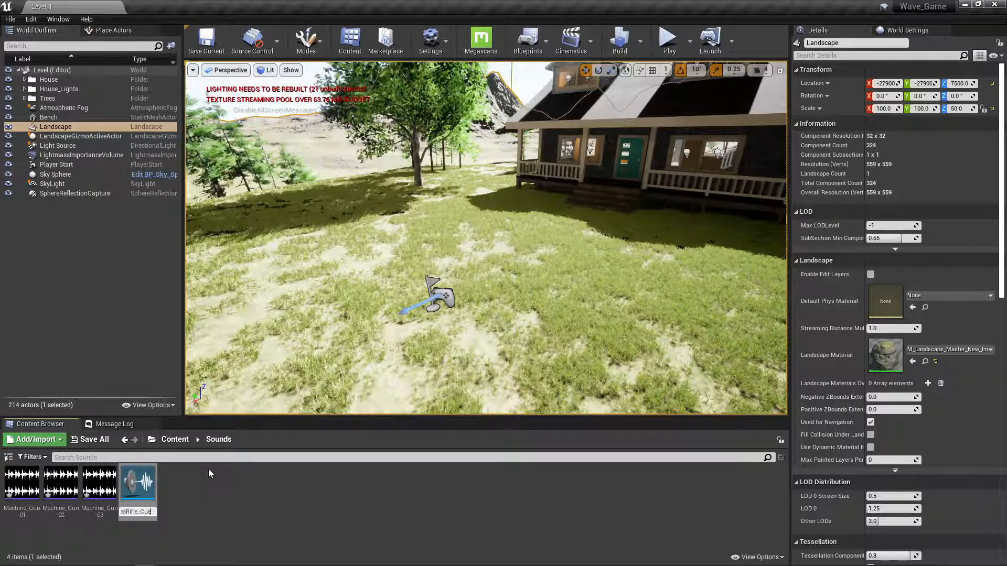
{"action": "key", "text": "Return"}
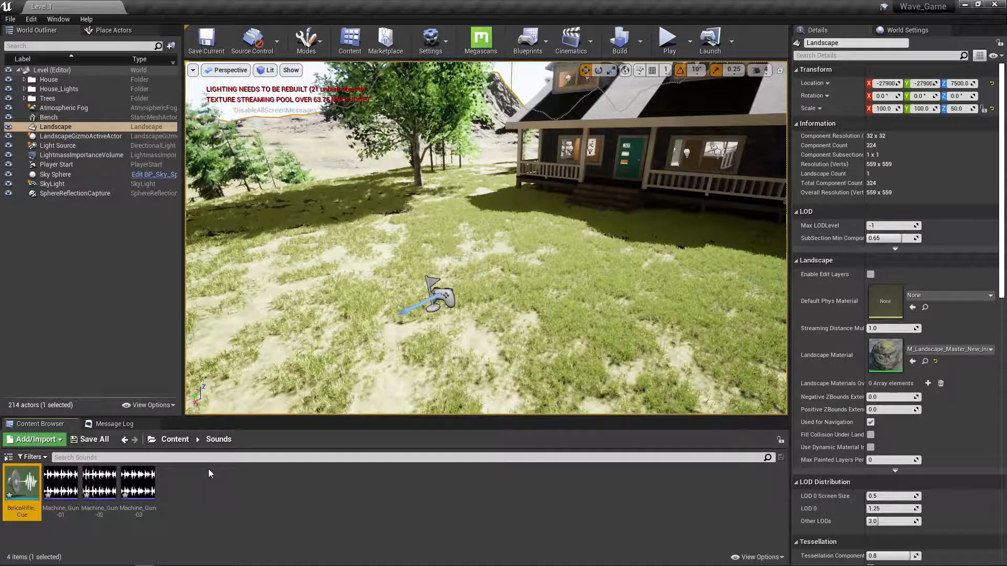
Open BelicaRifle_Cue in a docked editor tab and move the Output node further right to make room for input nodes.
{"action": "double_click", "coordinate": [29, 506]}
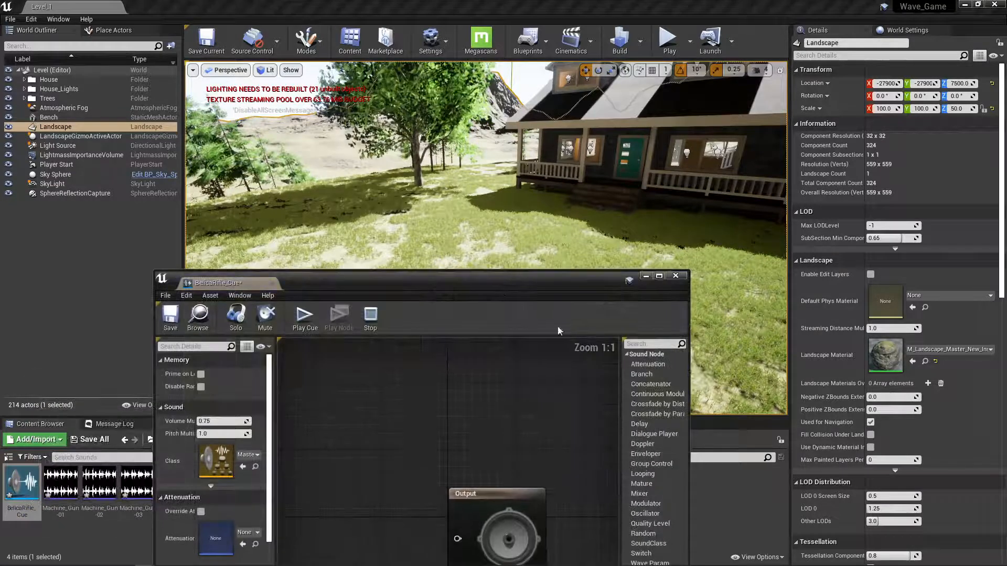
{"action": "left_click_drag", "start_coordinate": [487, 287], "coordinate": [462, 92]}
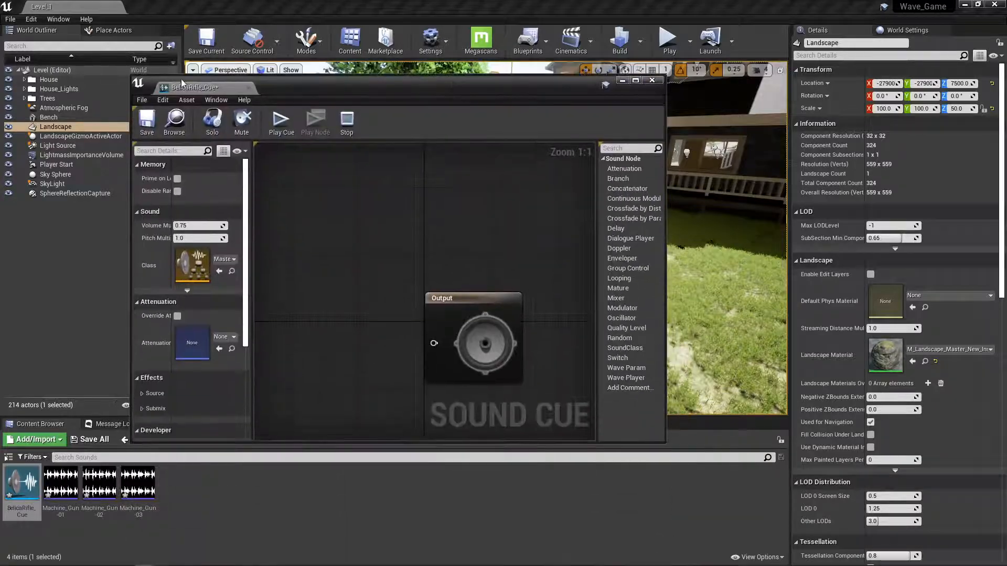
{"action": "left_click_drag", "start_coordinate": [183, 84], "coordinate": [178, 11]}
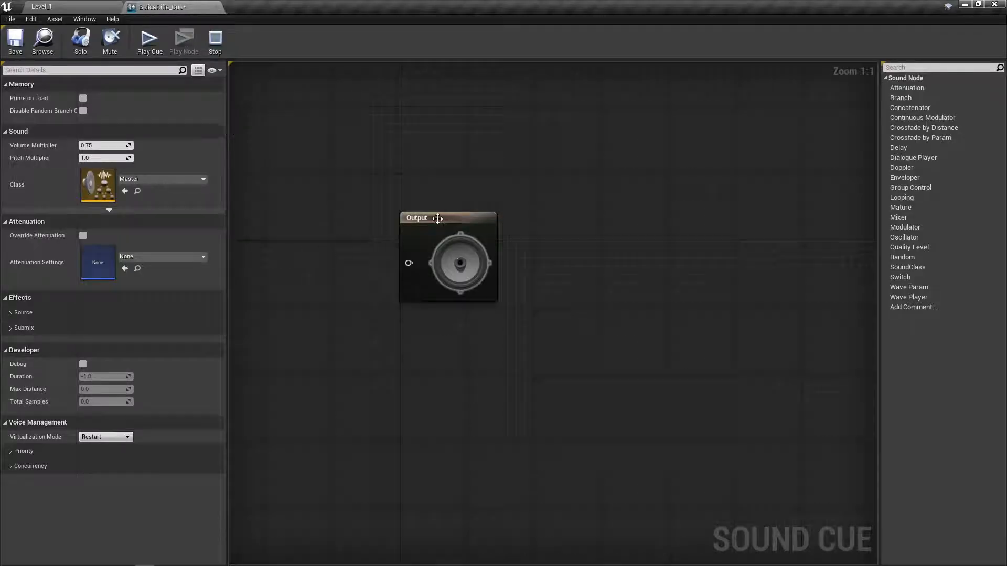
{"action": "left_click_drag", "start_coordinate": [442, 225], "coordinate": [695, 211]}
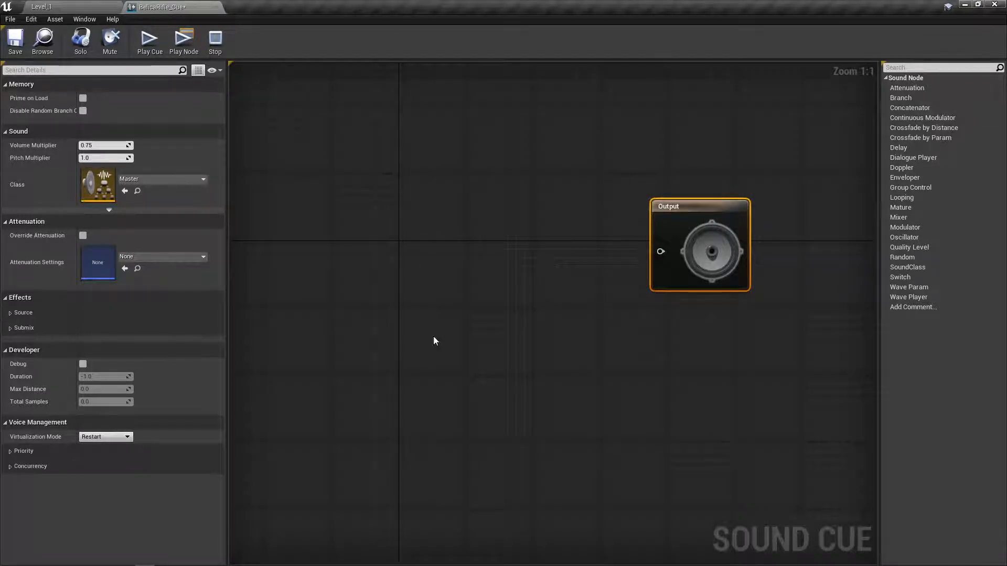
Float the sound cue editor and add the Machine_Gun-01, Machine_Gun-02 and Machine_Gun-03 sound waves to its graph as wave players.
{"action": "left_click_drag", "start_coordinate": [191, 6], "coordinate": [296, 51]}
{"action": "left_click_drag", "start_coordinate": [333, 79], "coordinate": [341, 85]}
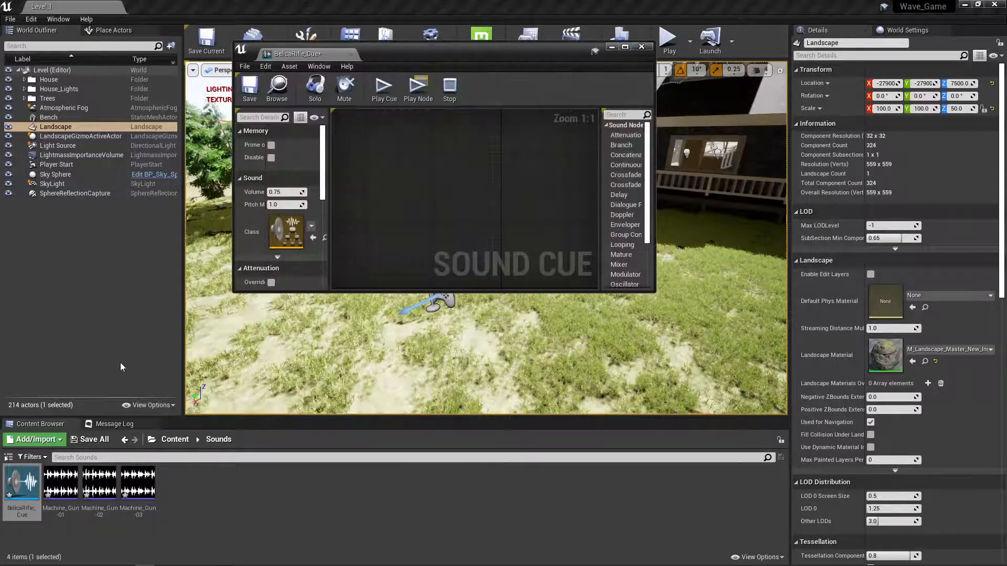
{"action": "left_click", "coordinate": [179, 517]}
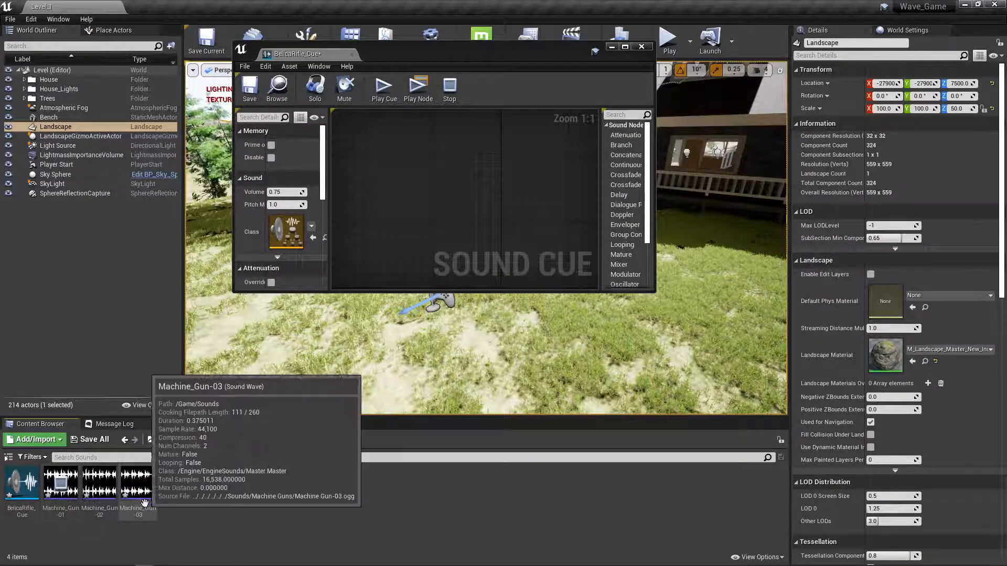
{"action": "left_click", "coordinate": [58, 501]}
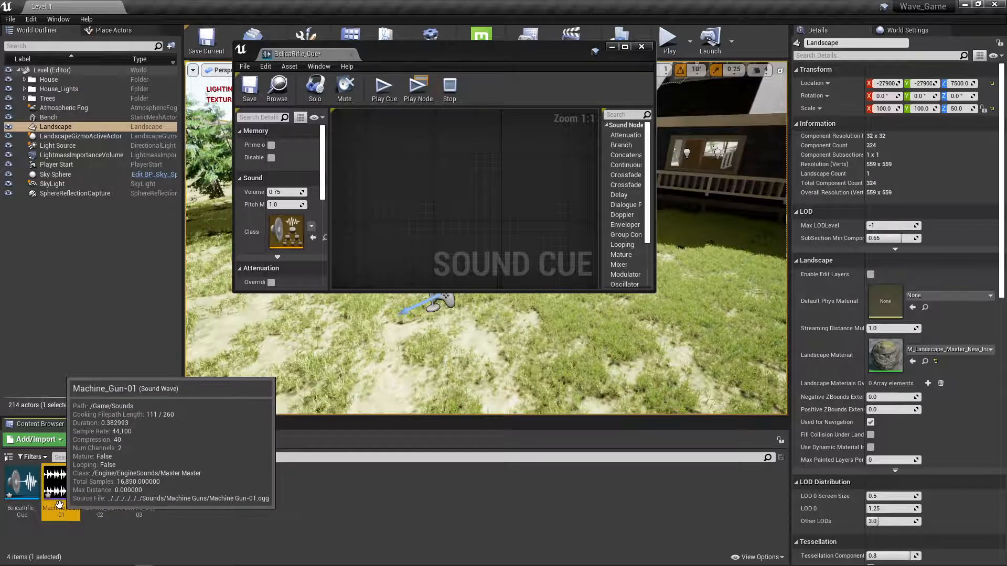
{"action": "left_click", "coordinate": [134, 511], "text": "shift"}
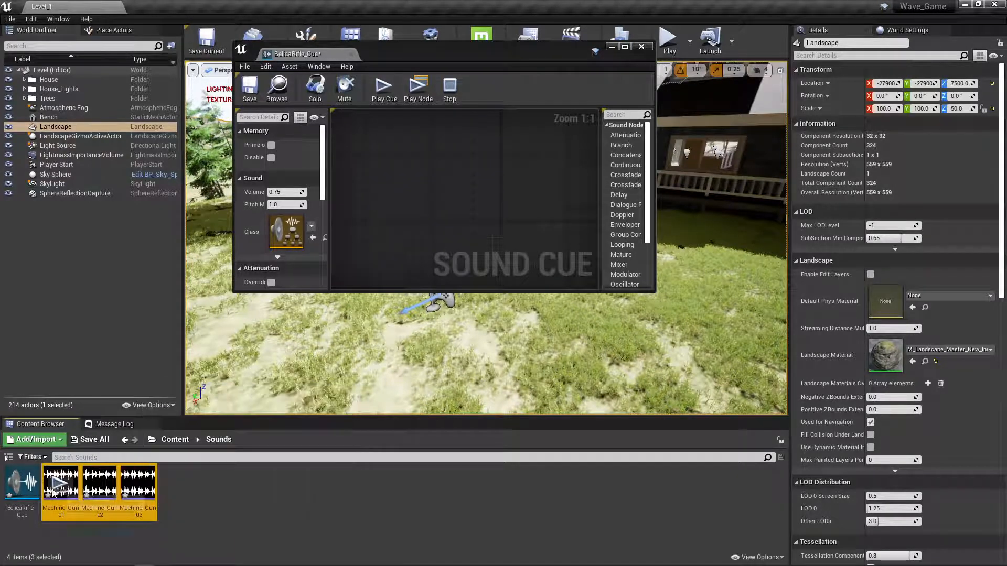
{"action": "left_click_drag", "start_coordinate": [70, 502], "coordinate": [408, 210]}
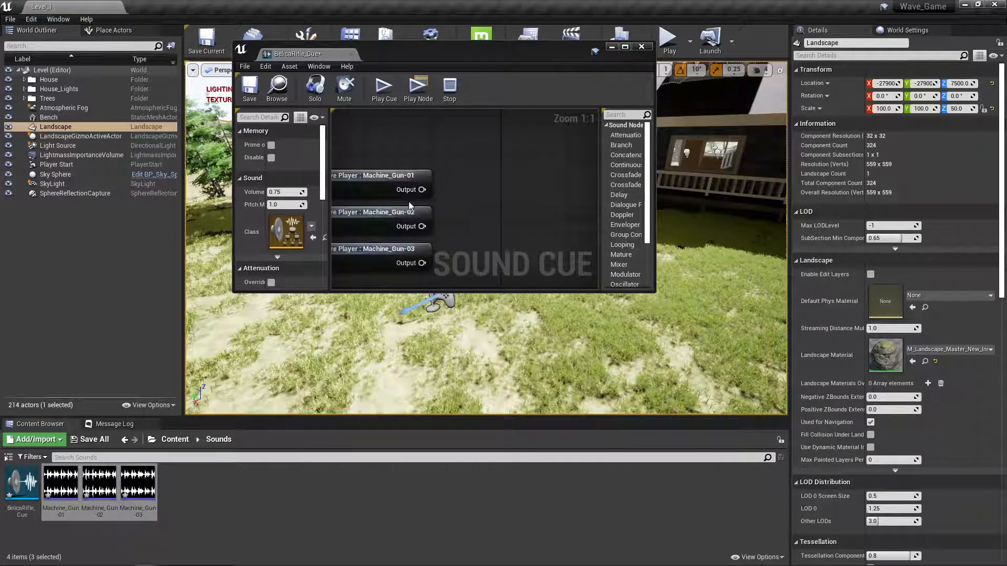
Dock the sound cue editor again and move the three wave players fully into view, left of the Output node.
{"action": "left_click_drag", "start_coordinate": [319, 55], "coordinate": [197, 5]}
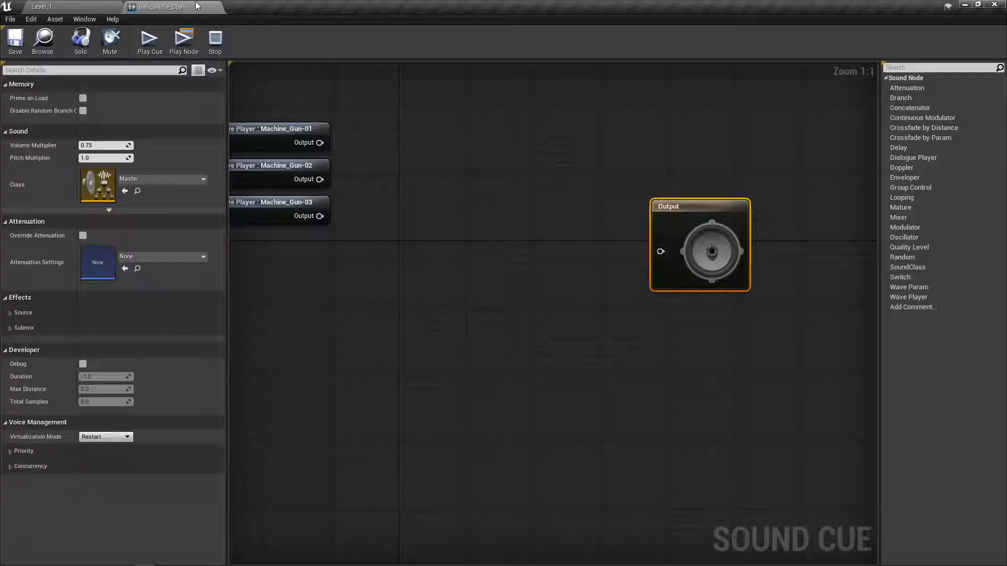
{"action": "left_click_drag", "start_coordinate": [277, 100], "coordinate": [246, 231]}
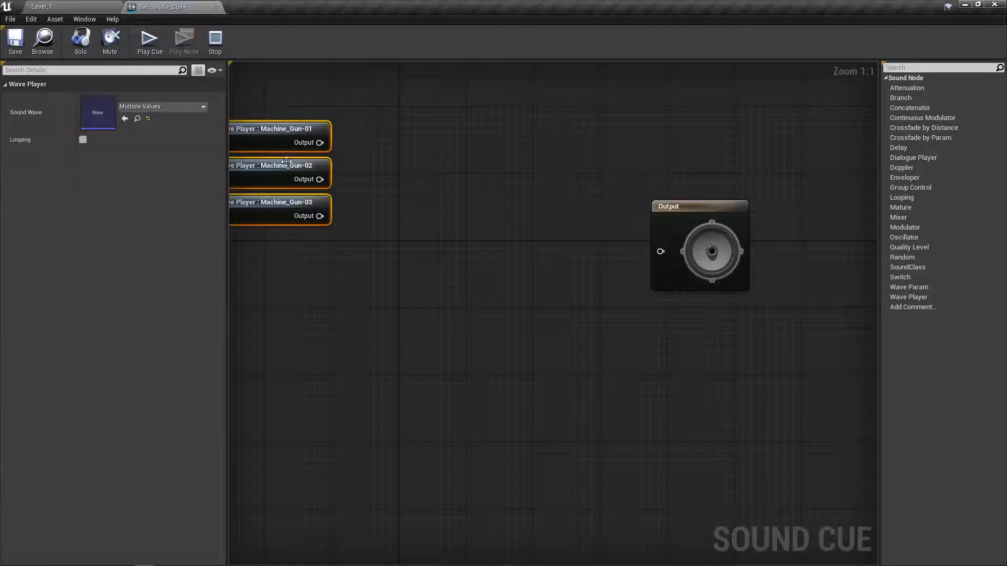
{"action": "left_click_drag", "start_coordinate": [284, 144], "coordinate": [338, 212]}
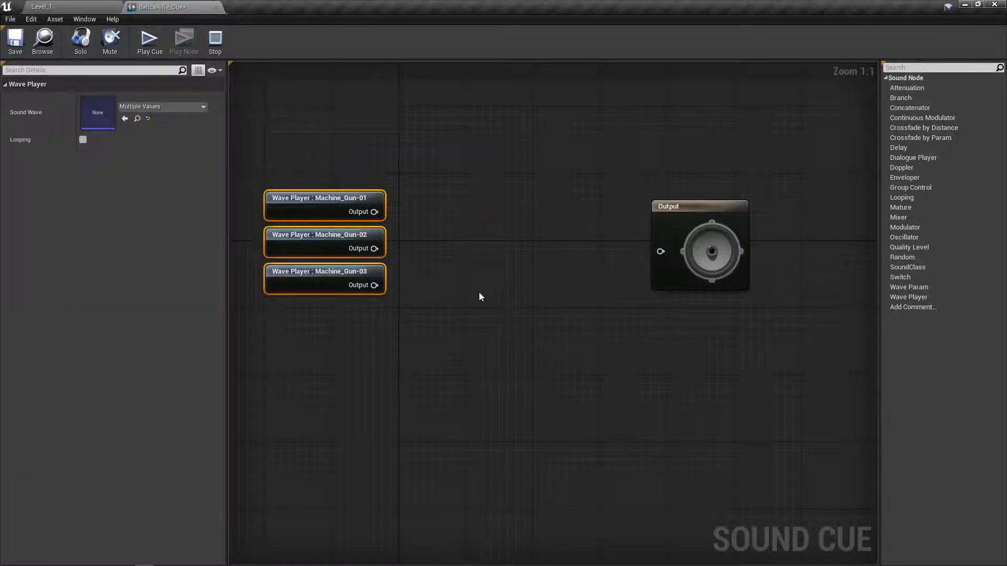
Enable Looping on the Machine_Gun-01, Machine_Gun-02 and Machine_Gun-03 wave players.
{"action": "left_click", "coordinate": [309, 210]}
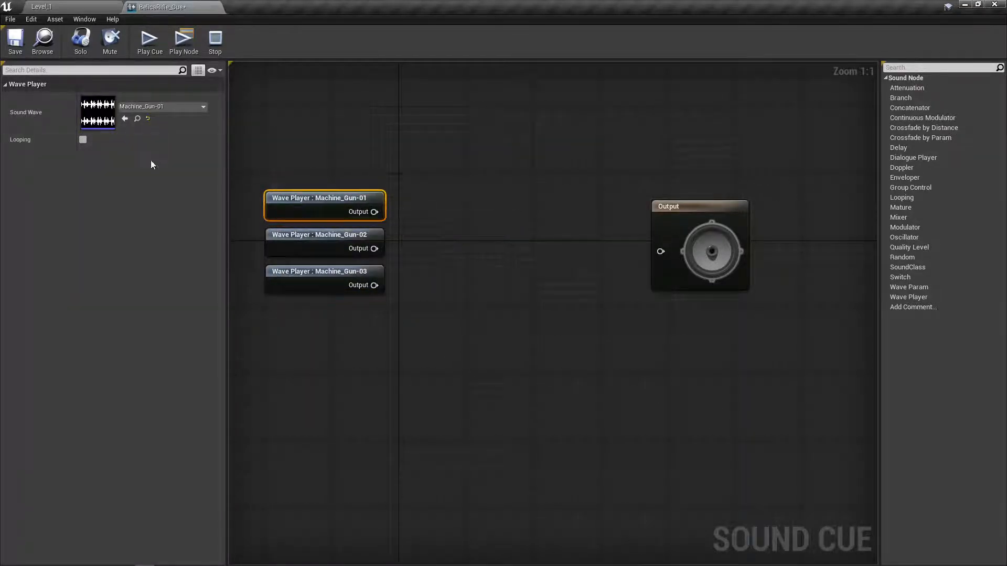
{"action": "left_click", "coordinate": [84, 139]}
{"action": "left_click", "coordinate": [286, 236]}
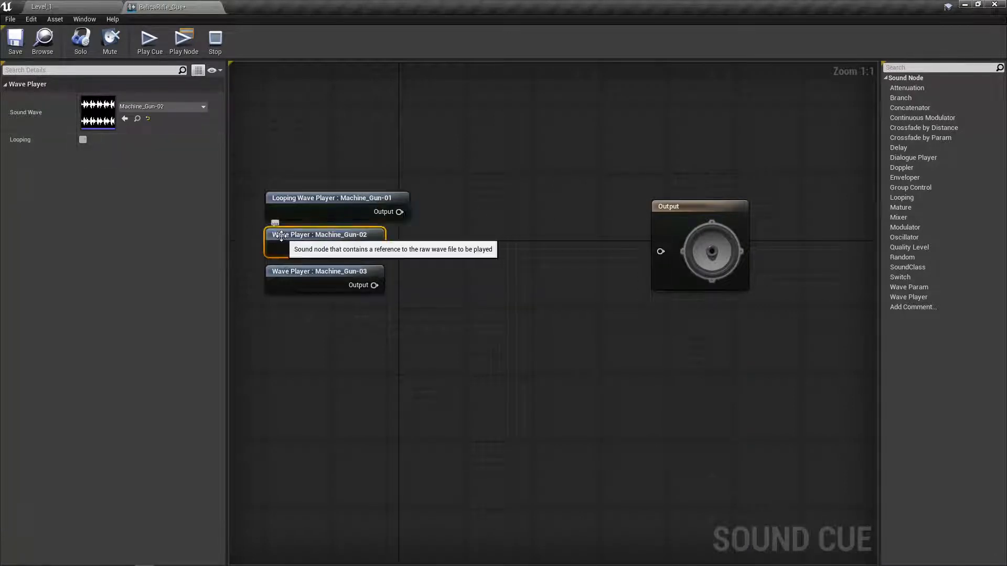
{"action": "left_click", "coordinate": [83, 140]}
{"action": "left_click", "coordinate": [275, 267]}
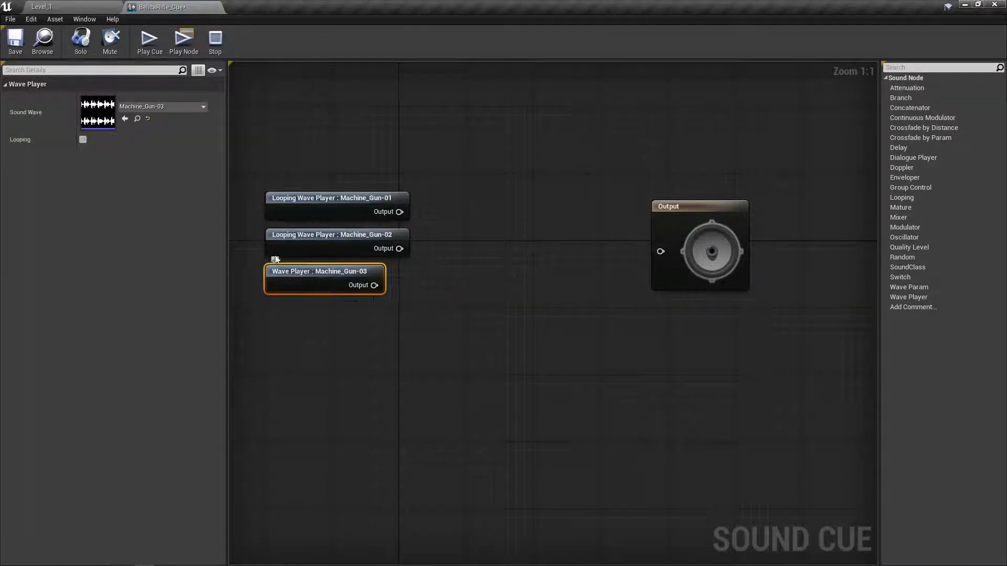
{"action": "left_click", "coordinate": [84, 140]}
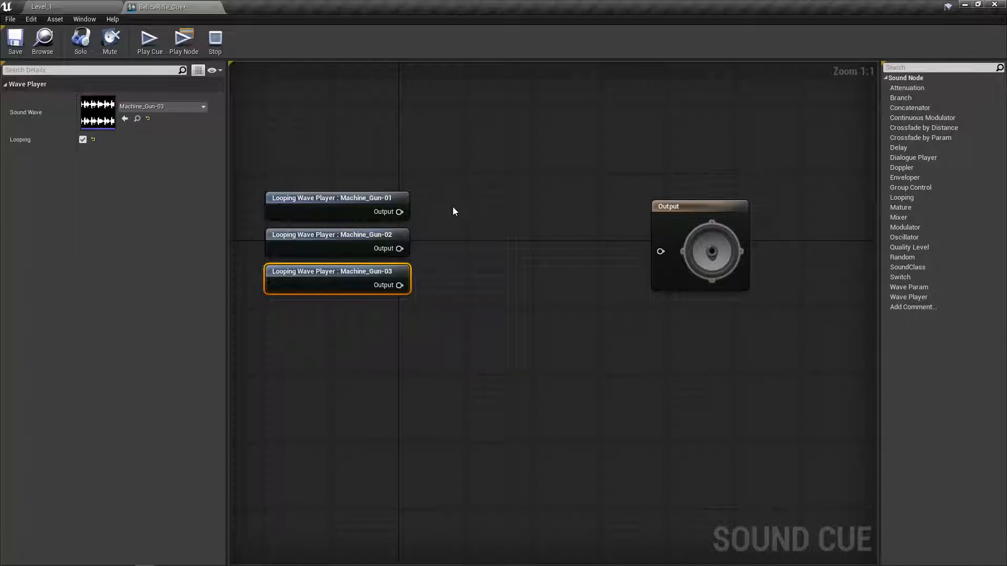
{"action": "left_click_drag", "start_coordinate": [902, 257], "coordinate": [475, 213]}
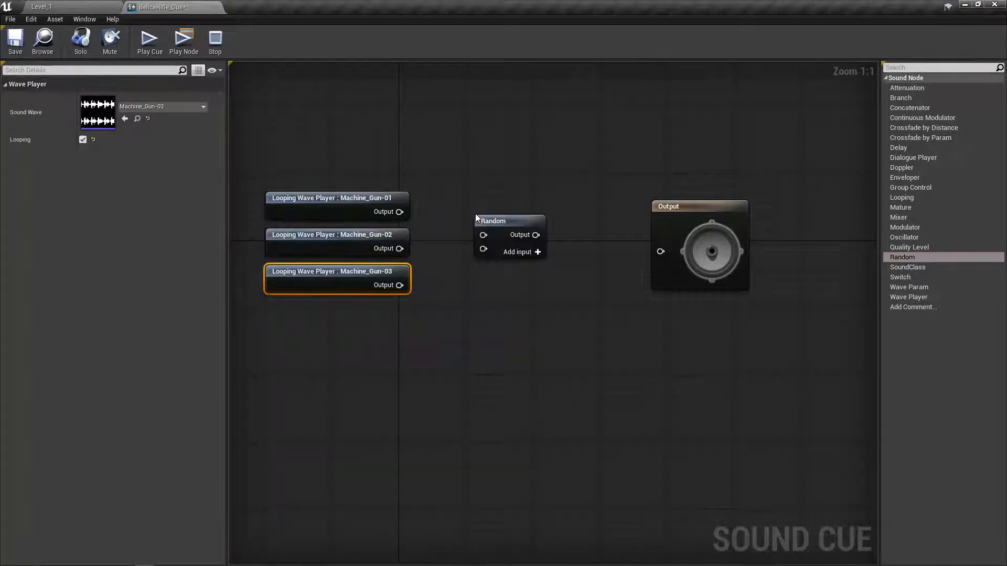
{"action": "left_click", "coordinate": [512, 237]}
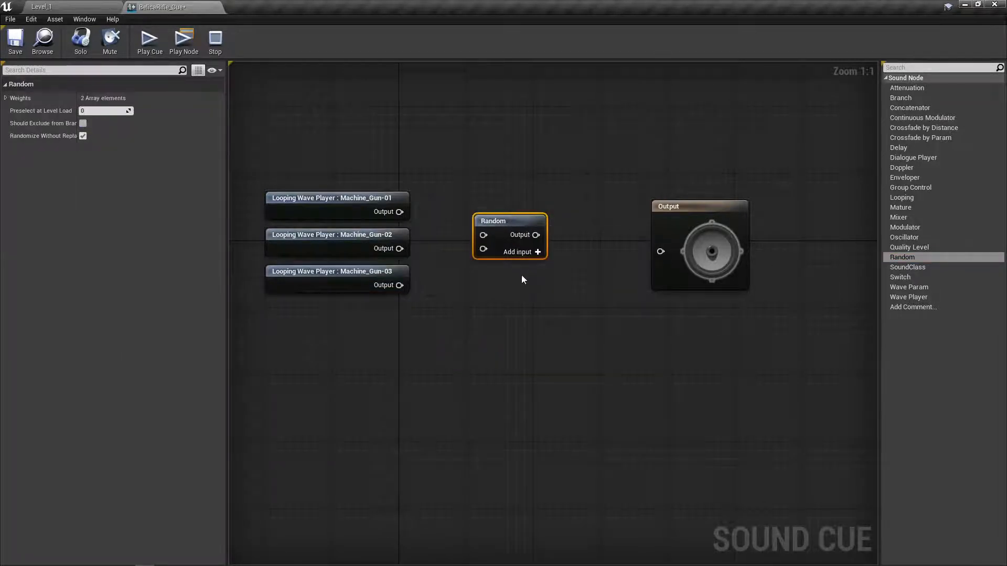
{"action": "key", "text": "Delete"}
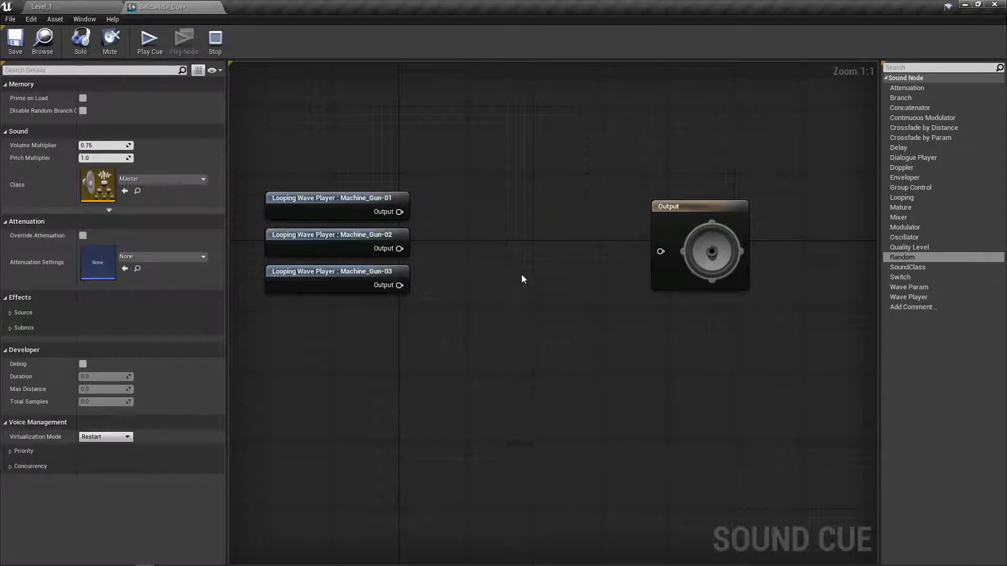
Add a Random: Multiple WAVs node from the selected sounds and delete the three older unconnected looping wave players.
{"action": "right_click", "coordinate": [491, 222]}
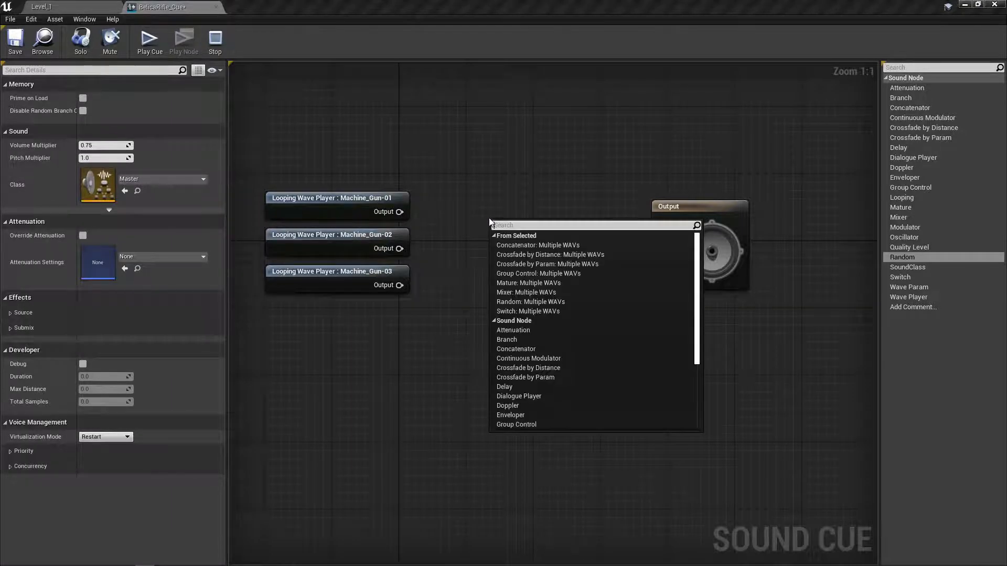
{"action": "type", "text": "ran"}
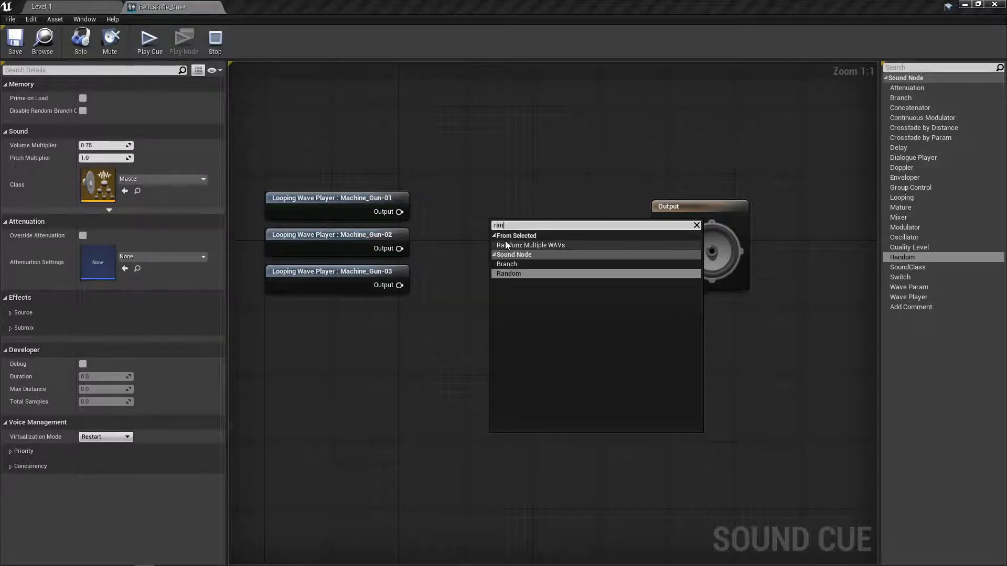
{"action": "left_click", "coordinate": [510, 246]}
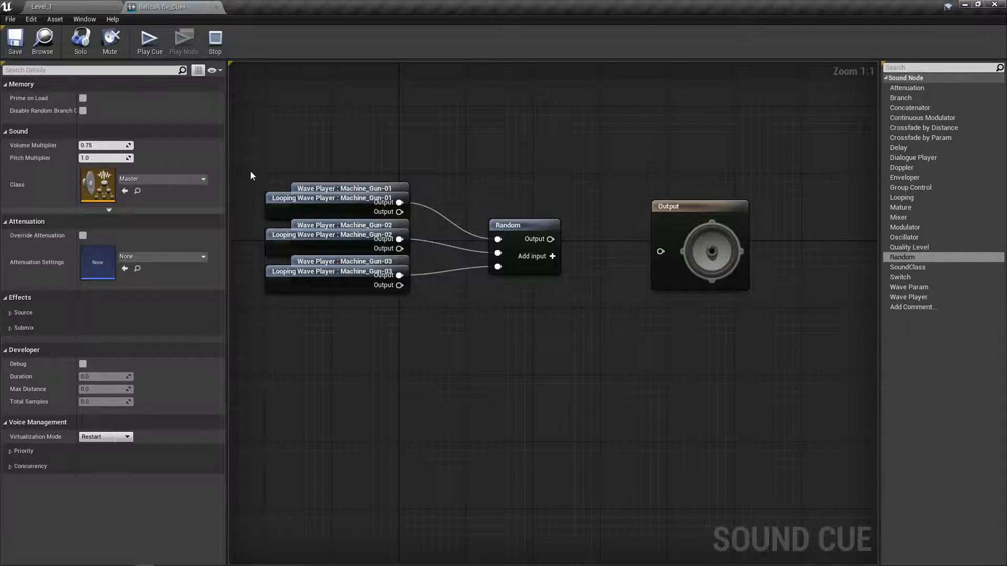
{"action": "left_click_drag", "start_coordinate": [253, 166], "coordinate": [275, 304]}
{"action": "left_click", "coordinate": [275, 303]}
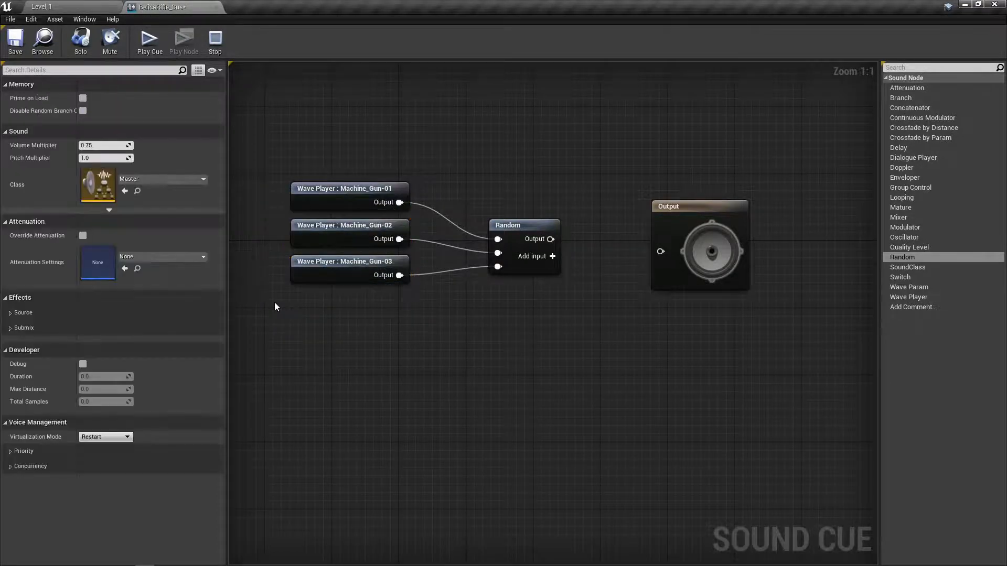
Enable Looping on each of the three wave players connected to the Random node.
{"action": "left_click", "coordinate": [324, 189]}
{"action": "left_click", "coordinate": [82, 139]}
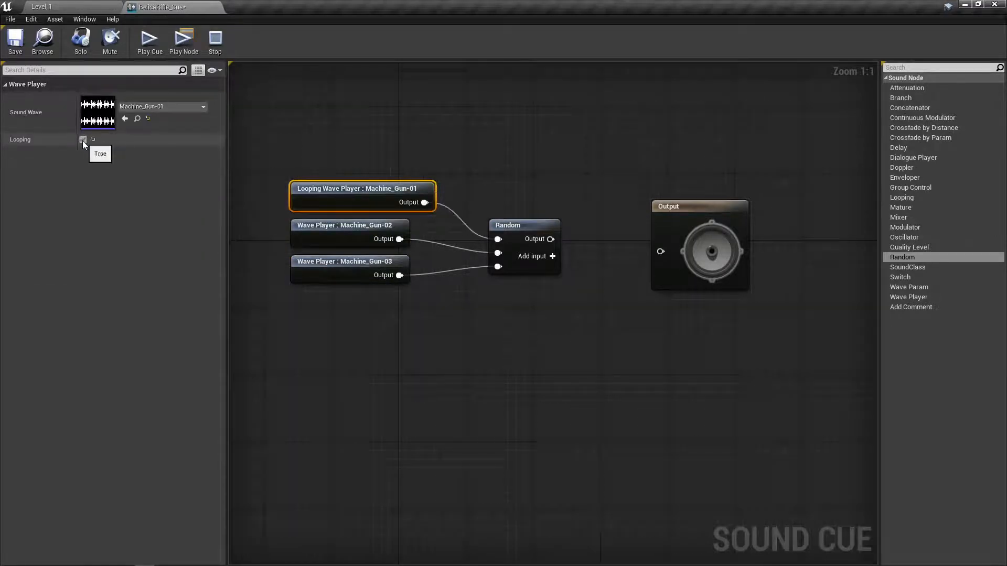
{"action": "left_click", "coordinate": [321, 230]}
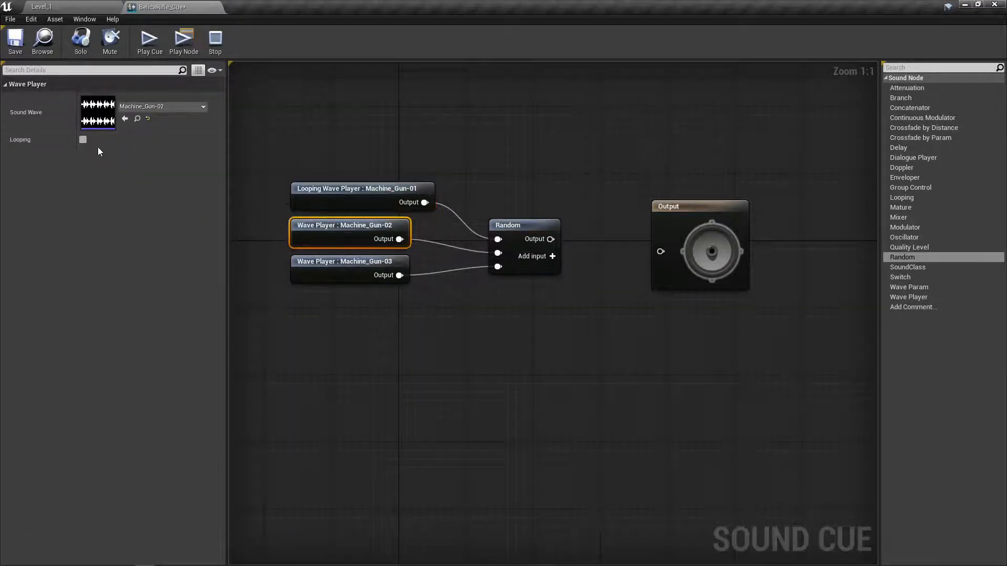
{"action": "left_click", "coordinate": [83, 140]}
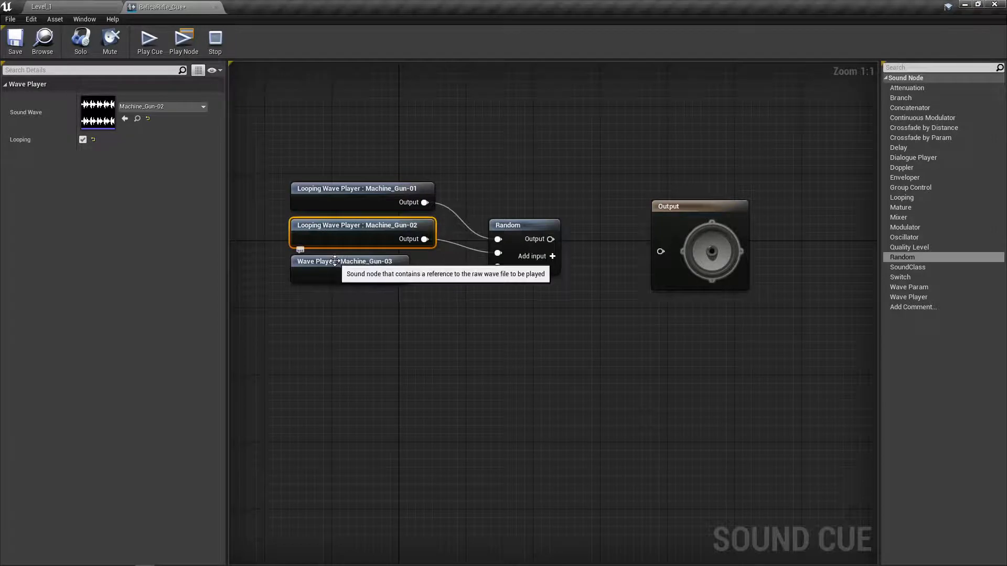
{"action": "left_click", "coordinate": [293, 264]}
{"action": "left_click", "coordinate": [83, 139]}
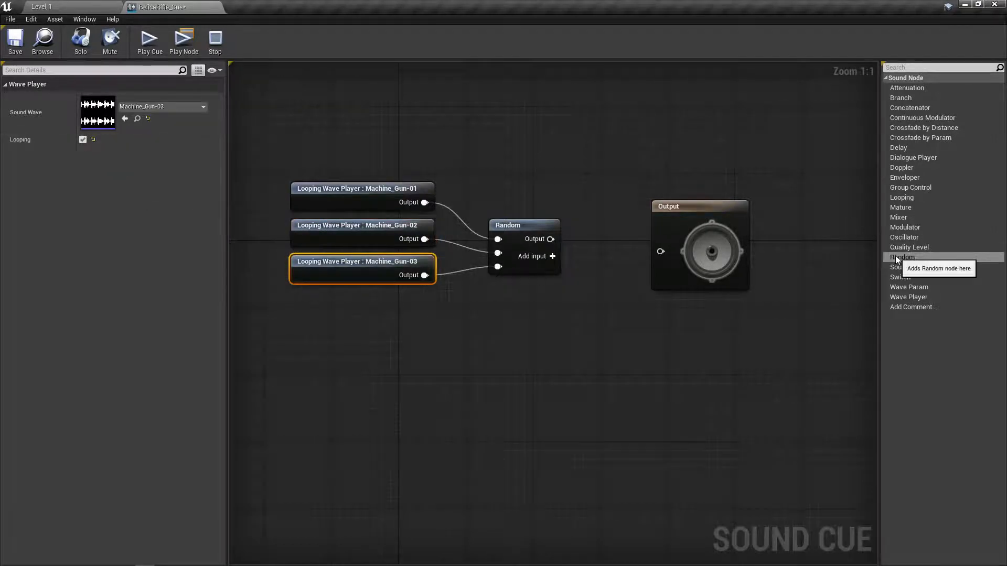
{"action": "left_click_drag", "start_coordinate": [897, 260], "coordinate": [530, 121]}
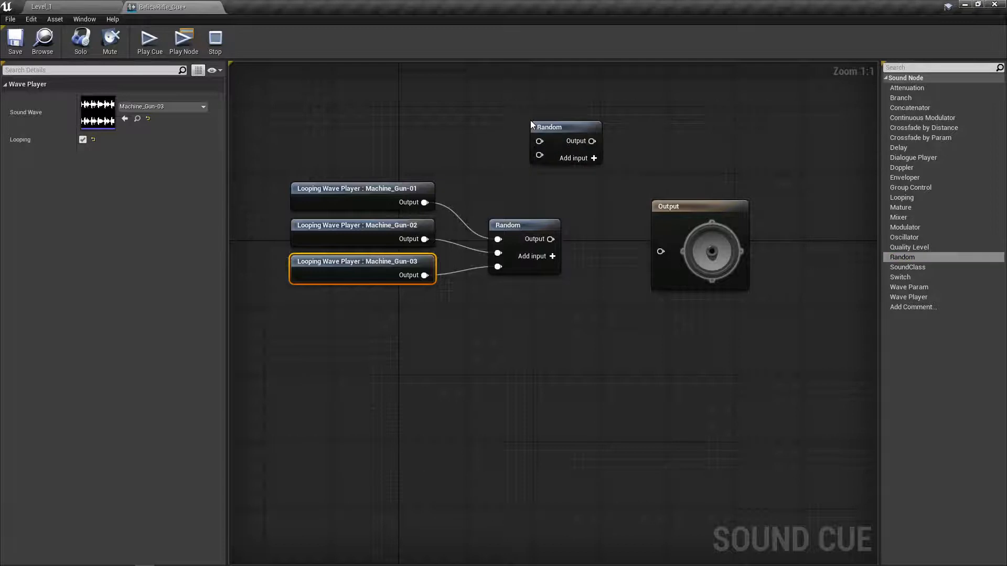
{"action": "left_click", "coordinate": [594, 158]}
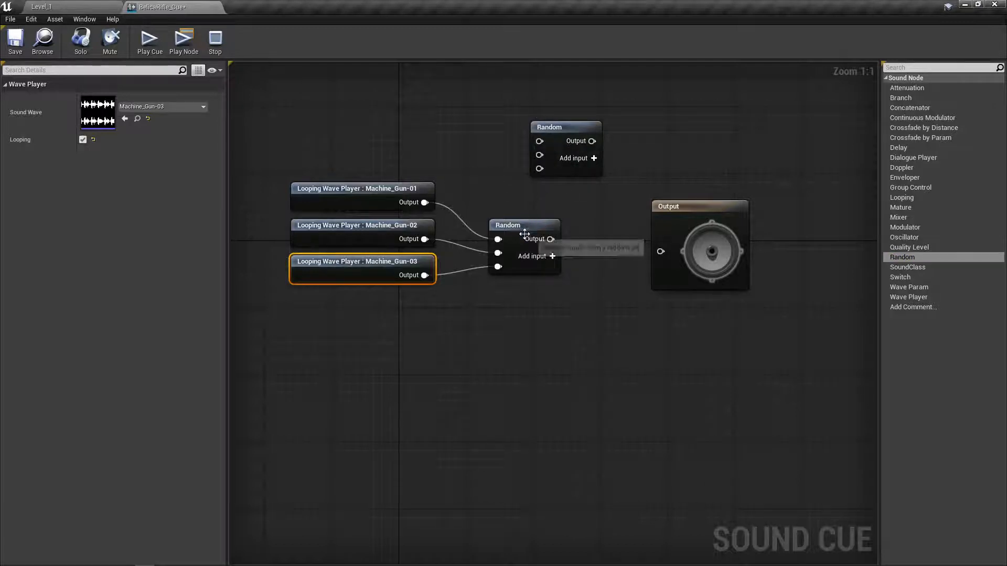
{"action": "left_click", "coordinate": [552, 127]}
{"action": "key", "text": "Delete"}
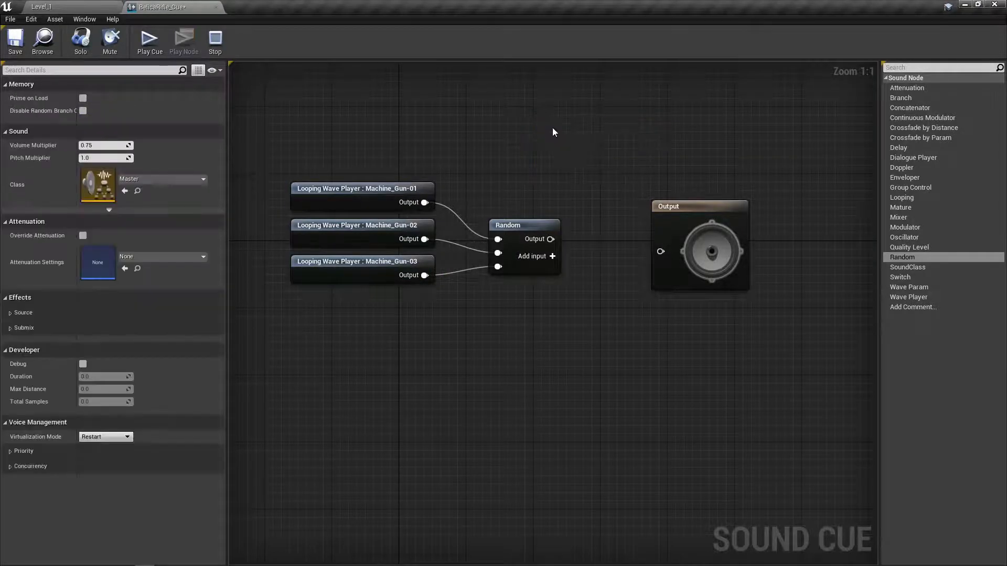
Connect the Random node to the Output node and play the cue to preview it, stopping playback when done.
{"action": "left_click_drag", "start_coordinate": [551, 239], "coordinate": [660, 251]}
{"action": "left_click", "coordinate": [150, 48]}
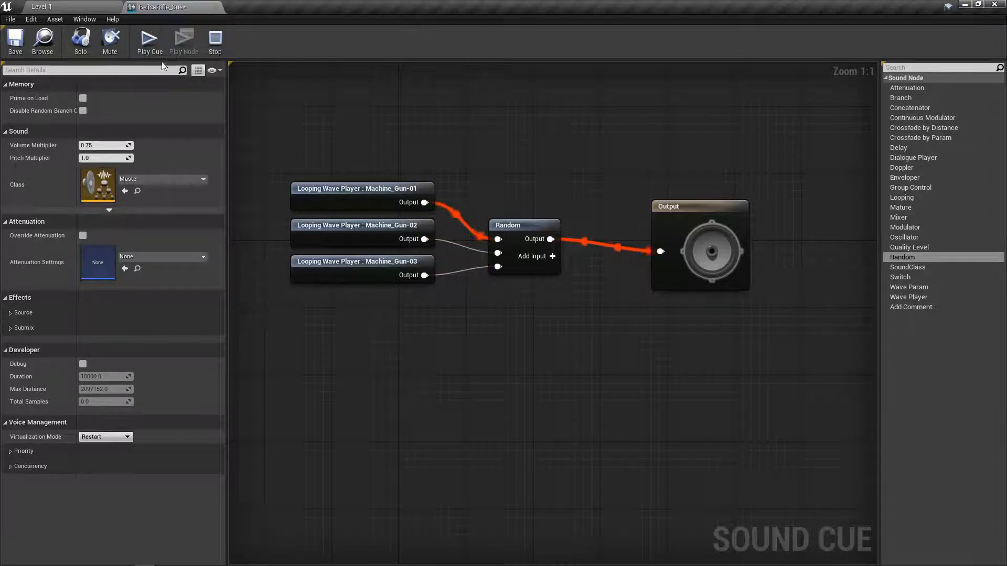
{"action": "left_click", "coordinate": [215, 41]}
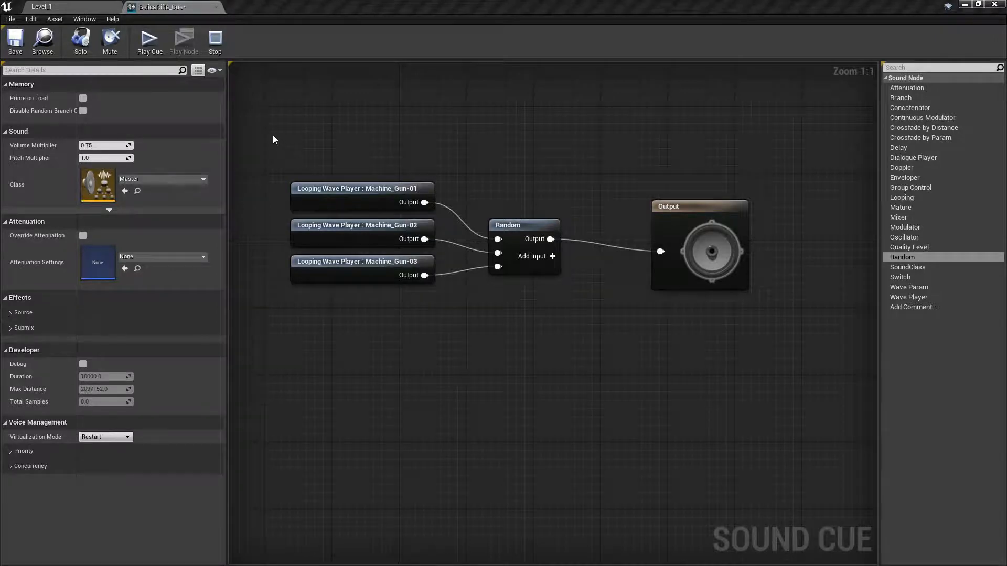
Shift the wave players and Random node left and place a Modulator node between Random and Output.
{"action": "left_click_drag", "start_coordinate": [275, 180], "coordinate": [514, 341]}
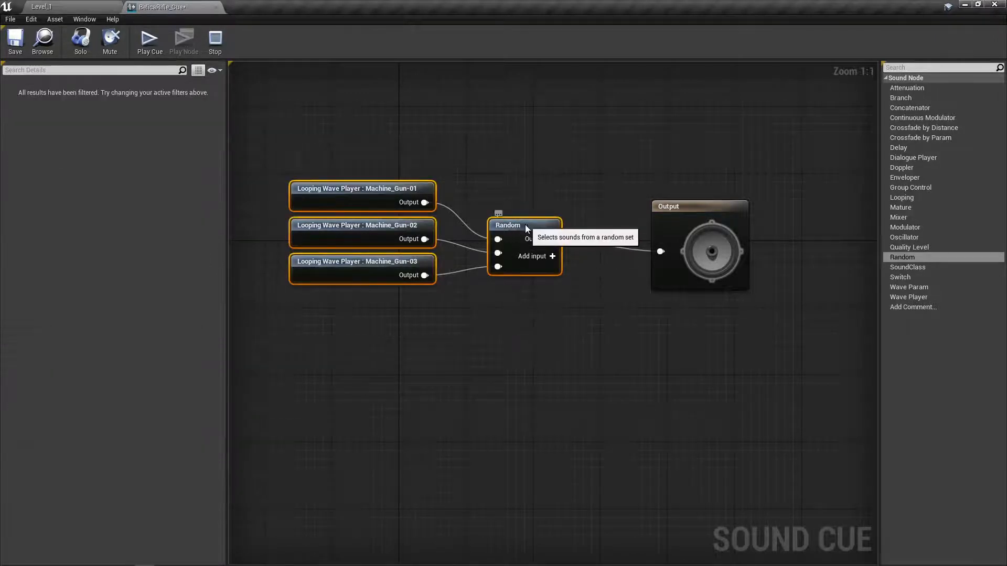
{"action": "left_click_drag", "start_coordinate": [525, 225], "coordinate": [444, 222]}
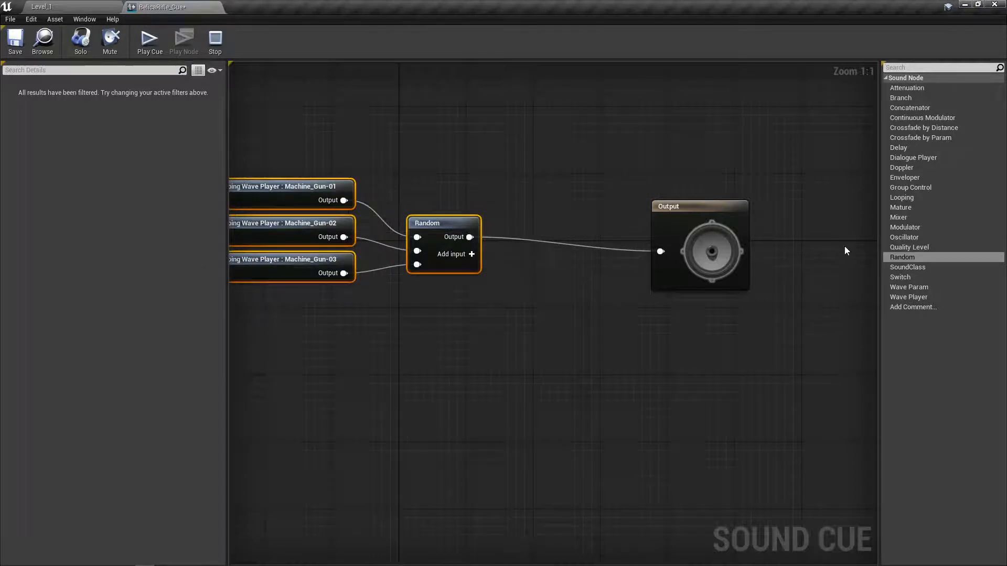
{"action": "left_click_drag", "start_coordinate": [898, 226], "coordinate": [553, 215]}
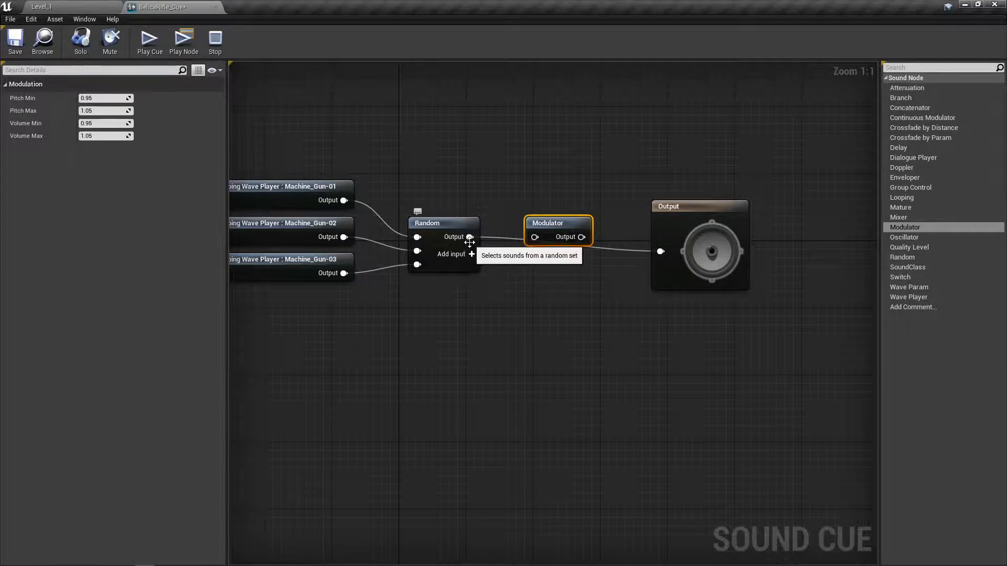
Wire the Random node's output into the Modulator and the Modulator's output into the Output node.
{"action": "left_click_drag", "start_coordinate": [470, 237], "coordinate": [661, 253]}
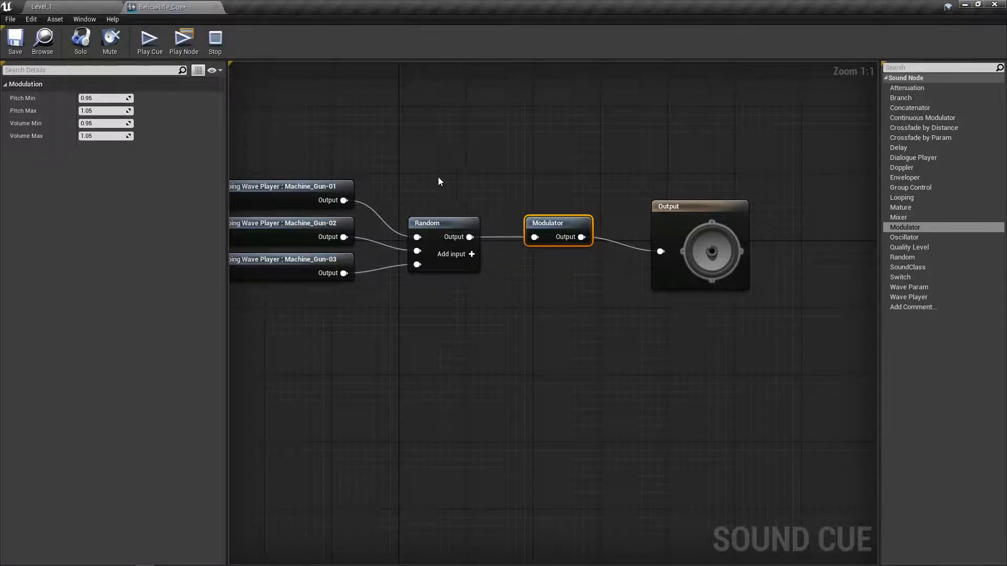
{"action": "left_click_drag", "start_coordinate": [365, 139], "coordinate": [447, 143]}
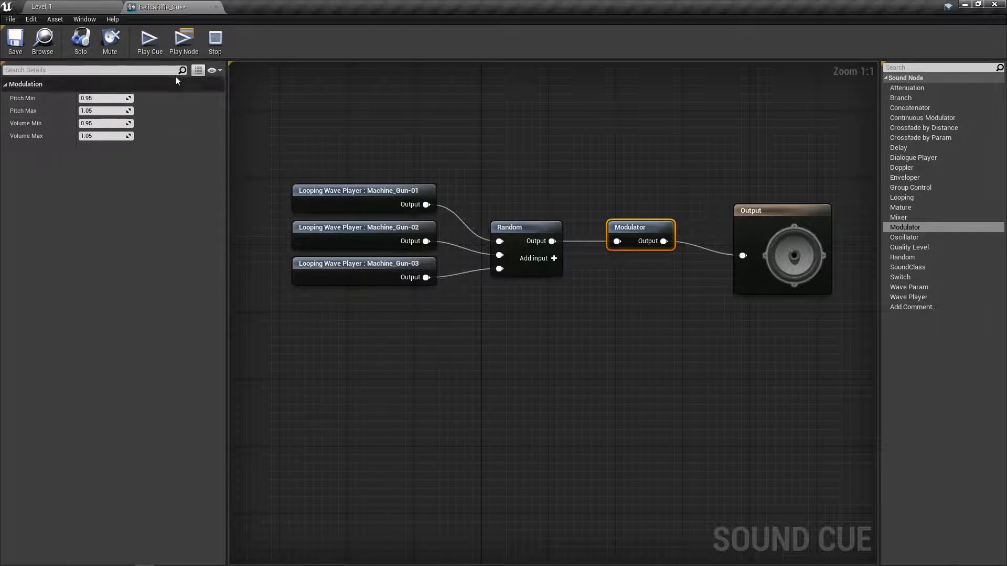
Play the cue repeatedly to hear the random wave selection with the Modulator's default pitch and volume ranges.
{"action": "left_click", "coordinate": [149, 42]}
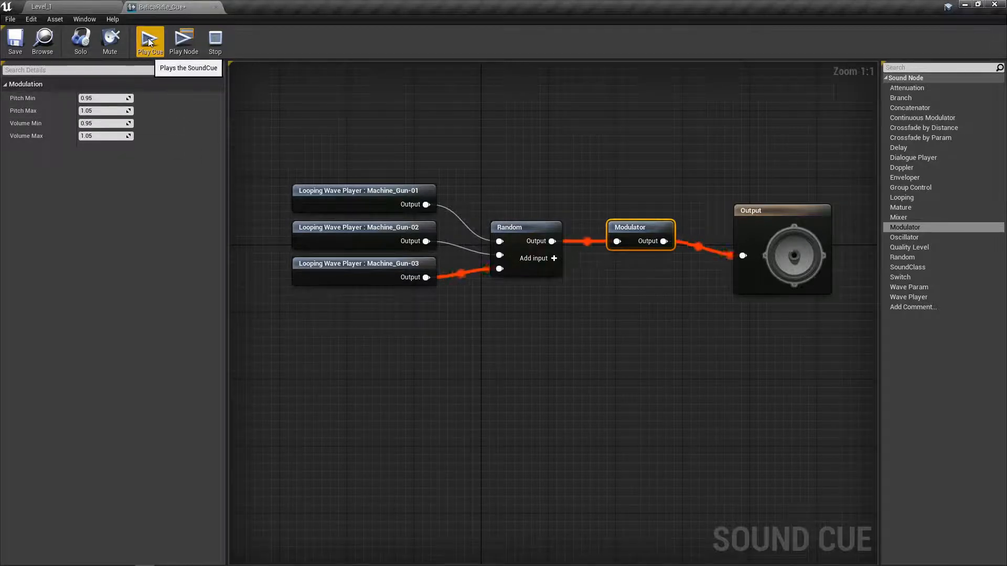
{"action": "left_click", "coordinate": [149, 42]}
{"action": "left_click", "coordinate": [149, 42]}
{"action": "left_click", "coordinate": [149, 42]}
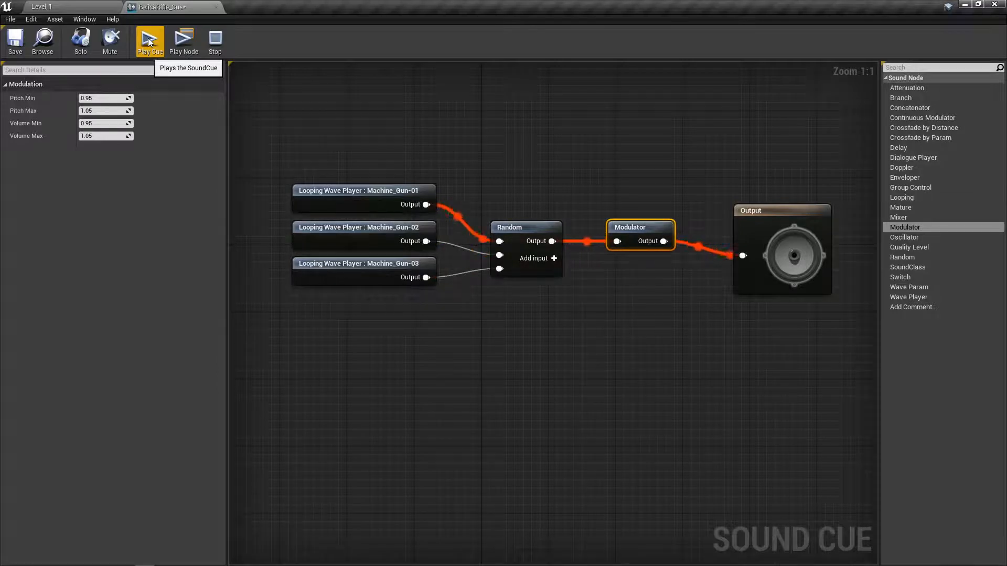
{"action": "left_click", "coordinate": [149, 42]}
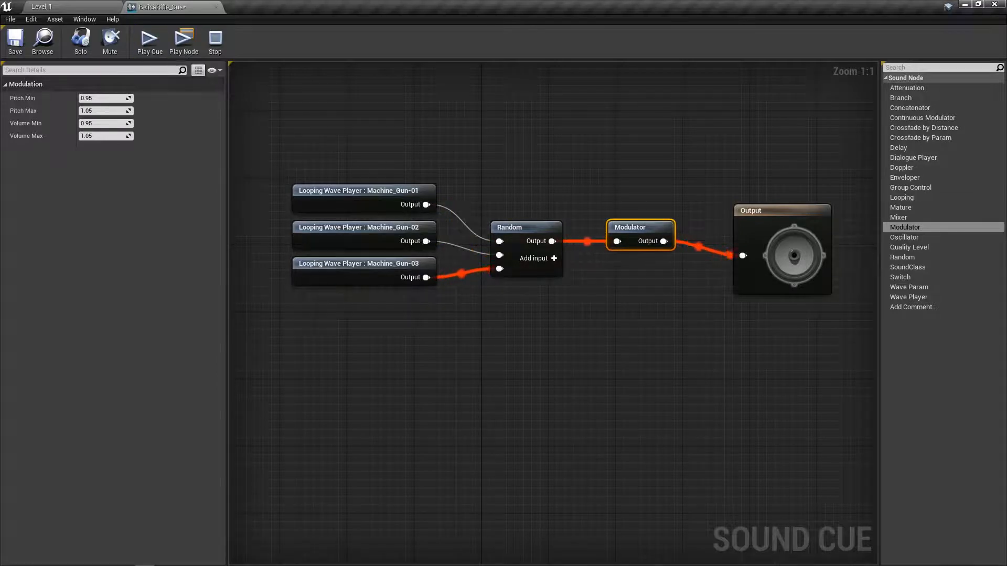
{"action": "left_click", "coordinate": [147, 44]}
{"action": "left_click", "coordinate": [147, 44]}
{"action": "left_click", "coordinate": [146, 44]}
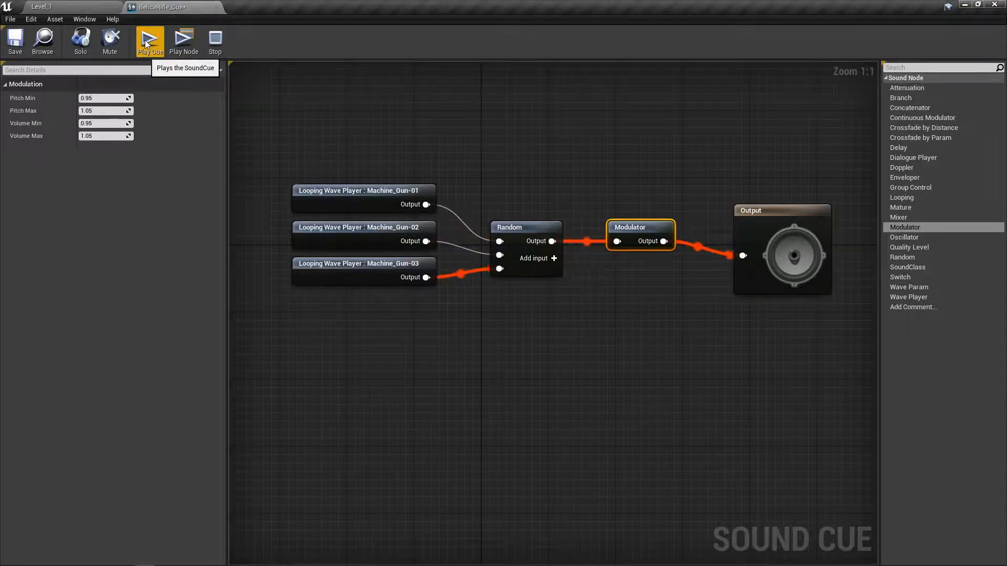
{"action": "left_click", "coordinate": [147, 44]}
{"action": "left_click", "coordinate": [146, 44]}
{"action": "left_click", "coordinate": [146, 44]}
{"action": "left_click", "coordinate": [147, 44]}
{"action": "left_click", "coordinate": [147, 44]}
{"action": "left_click", "coordinate": [146, 44]}
{"action": "left_click", "coordinate": [147, 45]}
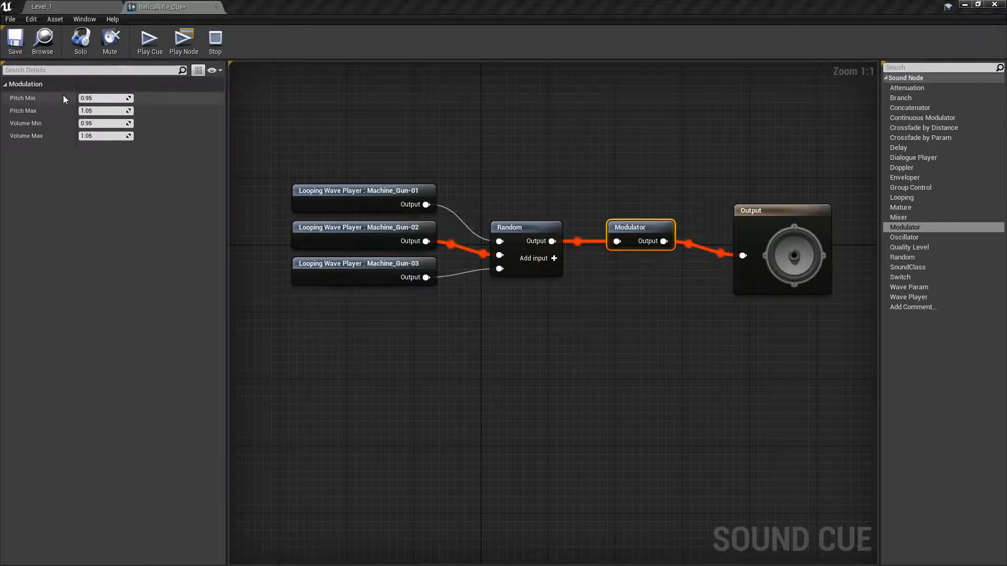
Set the Modulator's Pitch Max to 1.0 and stop the cue playback.
{"action": "left_click", "coordinate": [94, 110]}
{"action": "left_click", "coordinate": [96, 111]}
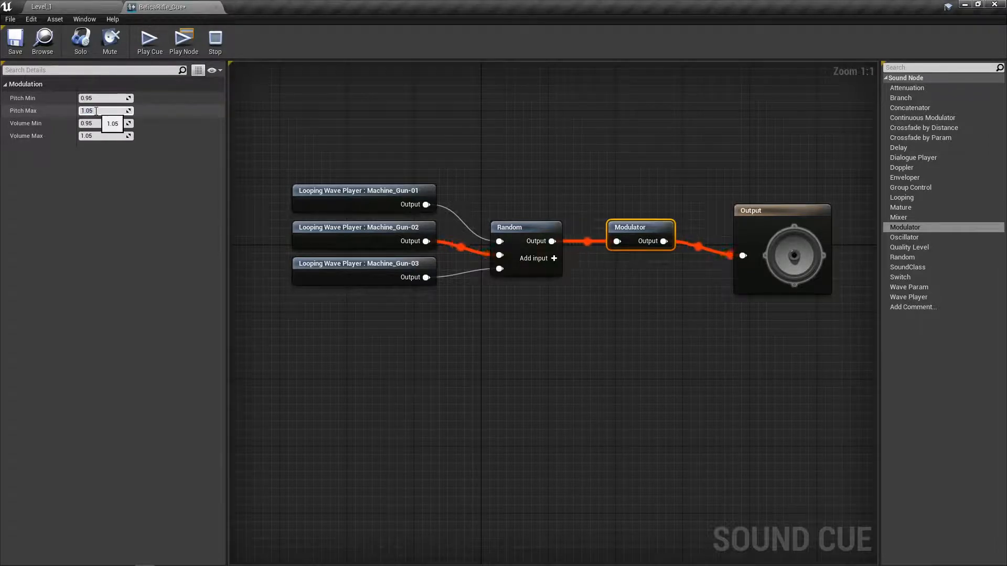
{"action": "key", "text": "BackSpace"}
{"action": "key", "text": "Return"}
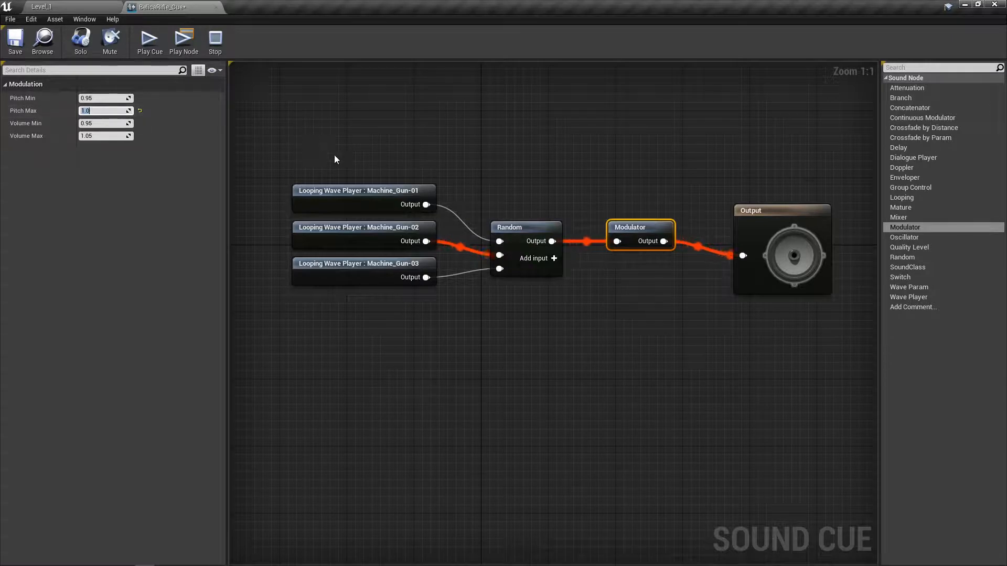
{"action": "left_click", "coordinate": [212, 39]}
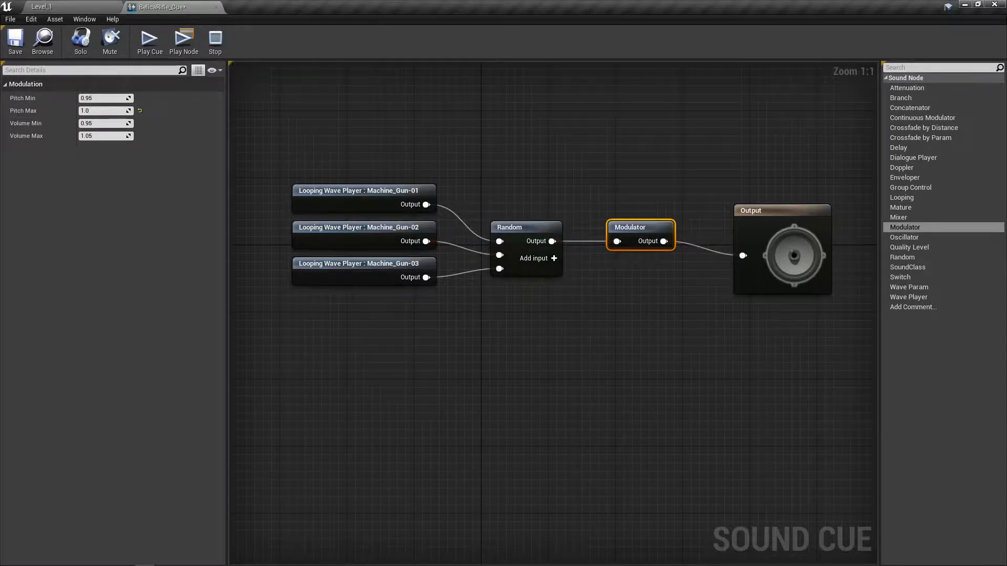
Replay the cue several times to audition the reduced Pitch Max, stopping playback when done.
{"action": "left_click", "coordinate": [149, 38]}
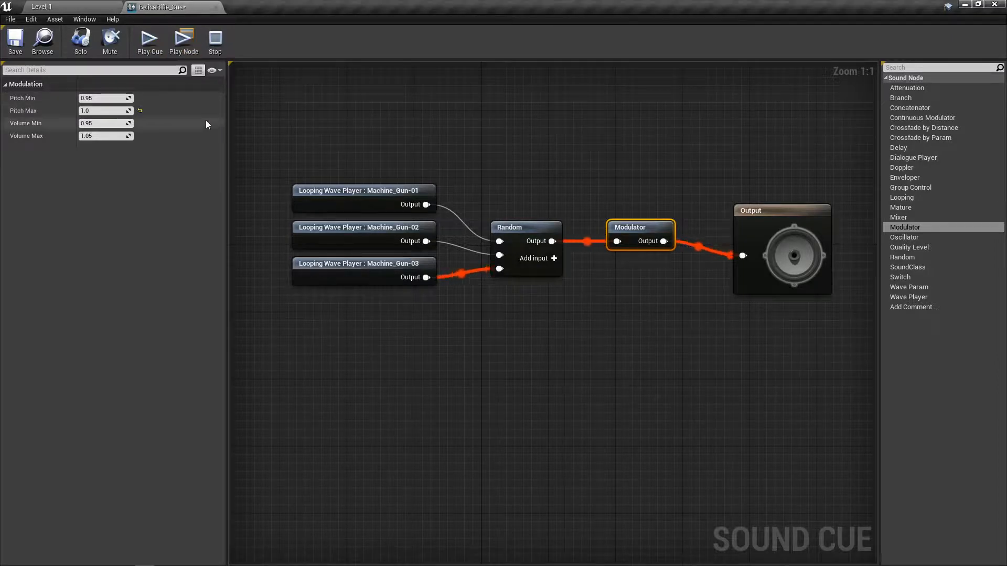
{"action": "left_click", "coordinate": [147, 40]}
{"action": "left_click", "coordinate": [146, 40]}
{"action": "left_click", "coordinate": [147, 40]}
{"action": "left_click", "coordinate": [146, 40]}
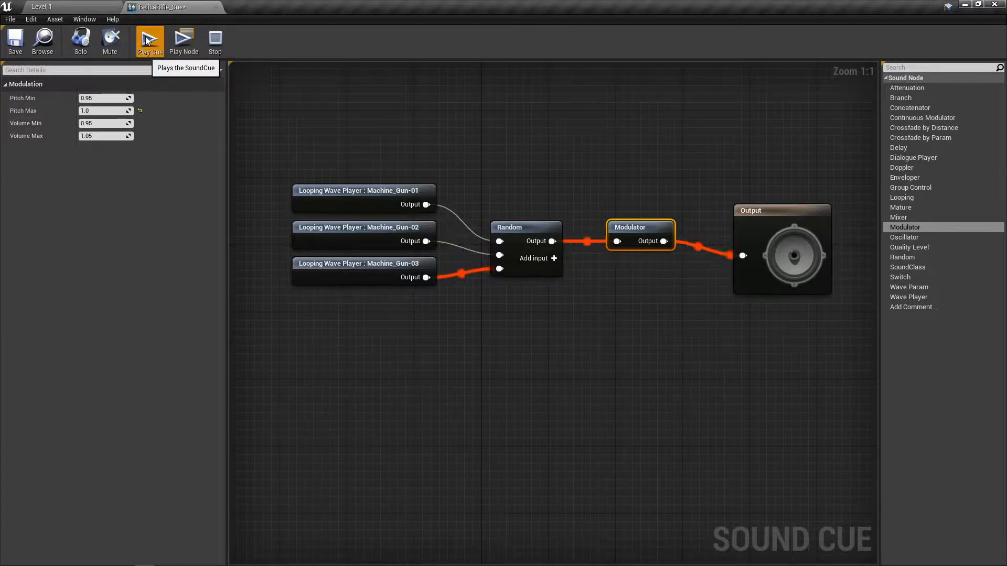
{"action": "left_click", "coordinate": [146, 40]}
{"action": "left_click", "coordinate": [146, 41]}
{"action": "left_click", "coordinate": [146, 41]}
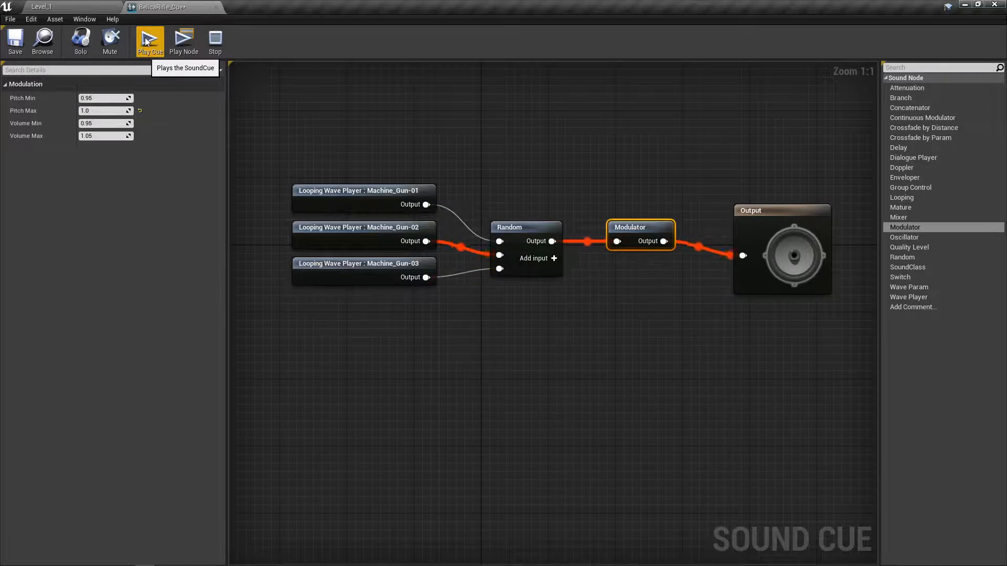
{"action": "left_click", "coordinate": [146, 40]}
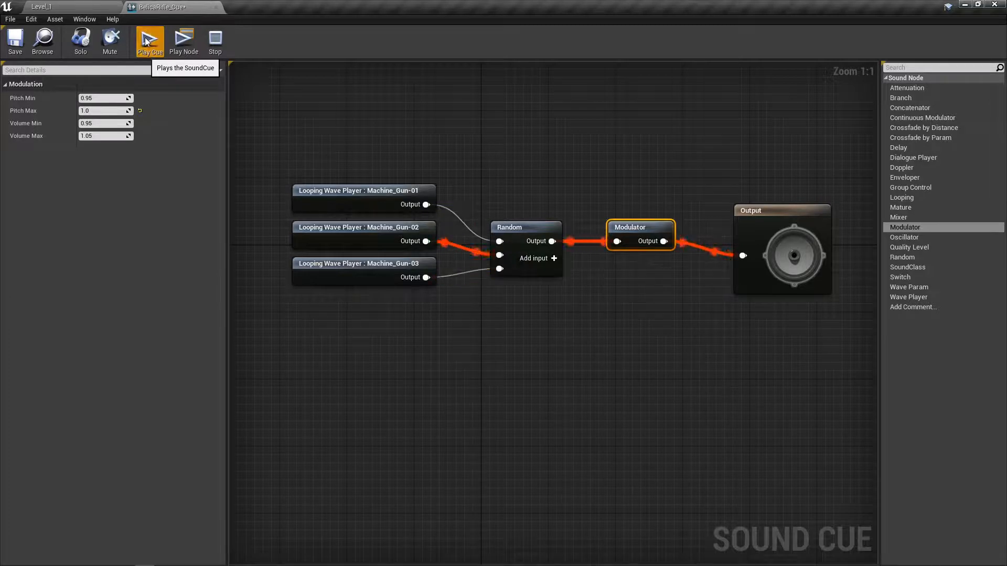
{"action": "left_click", "coordinate": [215, 44]}
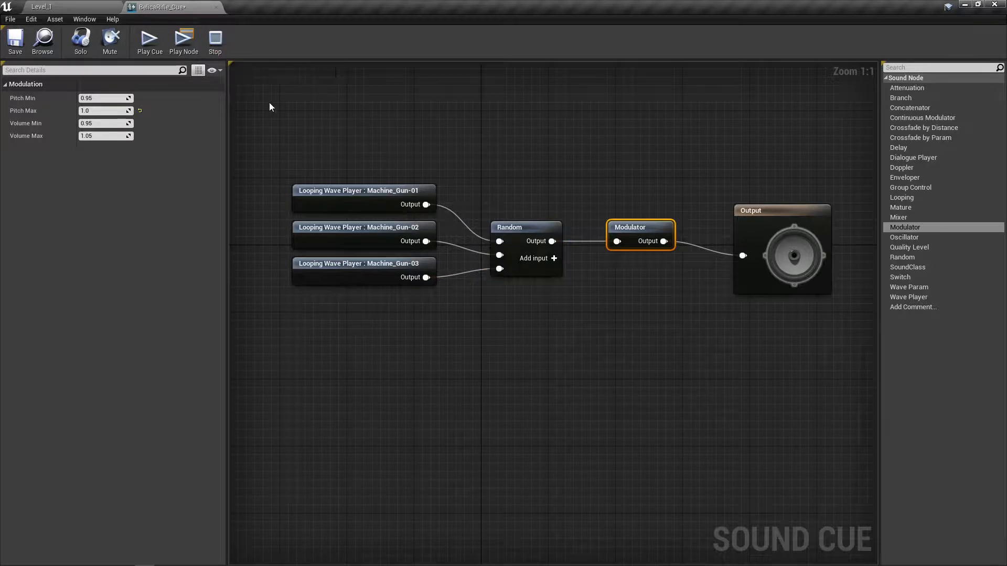